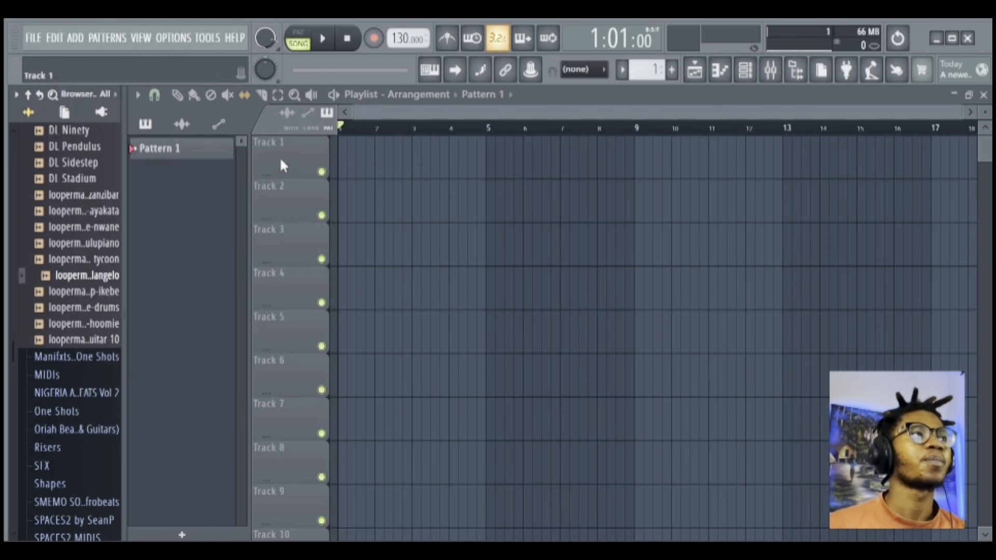
Audition the looperman loops and place modern-afrobeat-drumloop-ikebe on Track 1 starting at bar 1, playing it briefly.
click(82, 215)
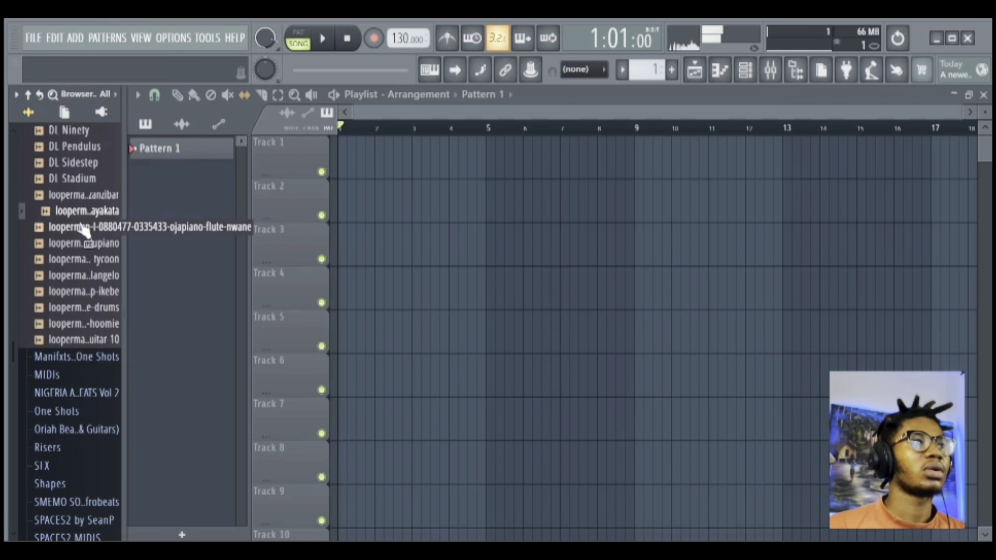
click(94, 276)
click(94, 294)
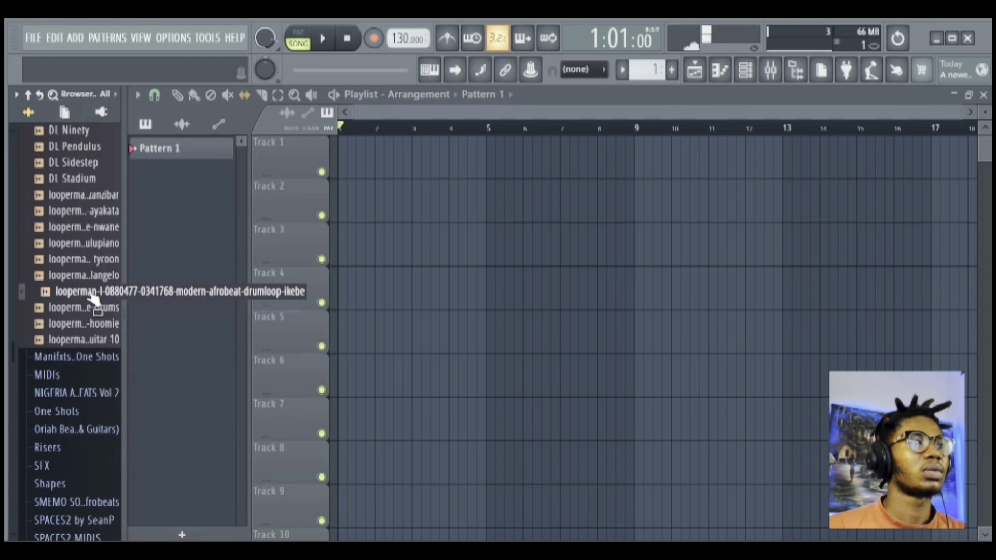
drag(93, 298, 402, 146)
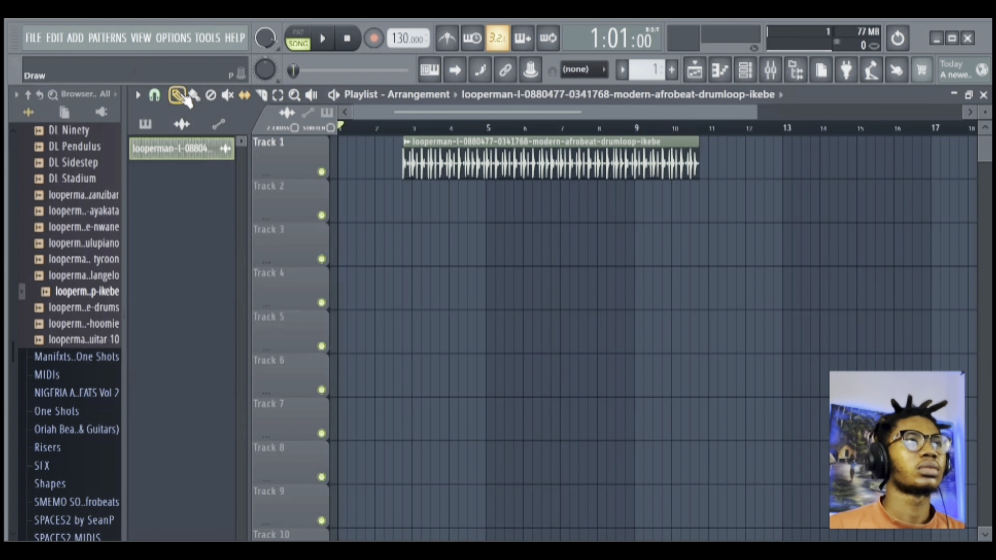
drag(448, 152, 363, 146)
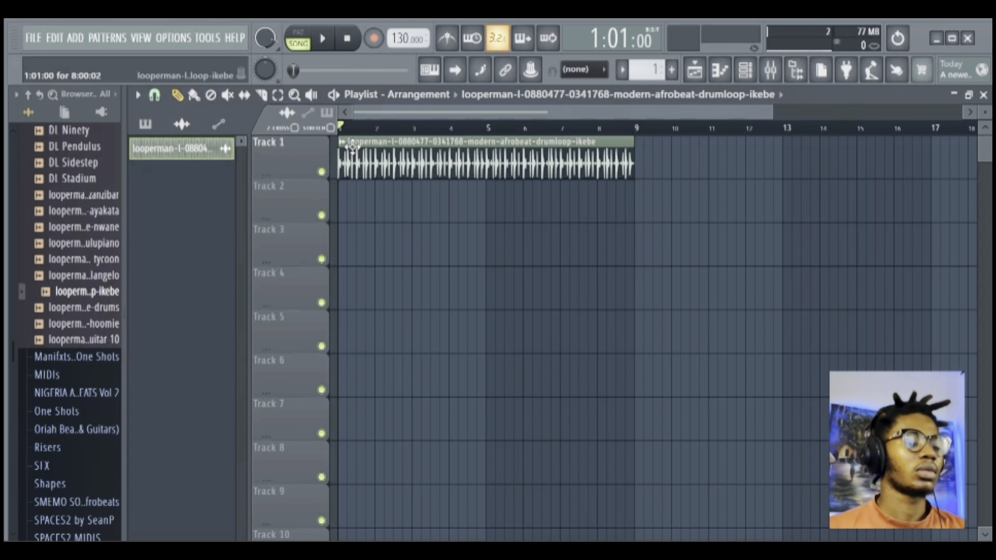
key(space)
key(space)
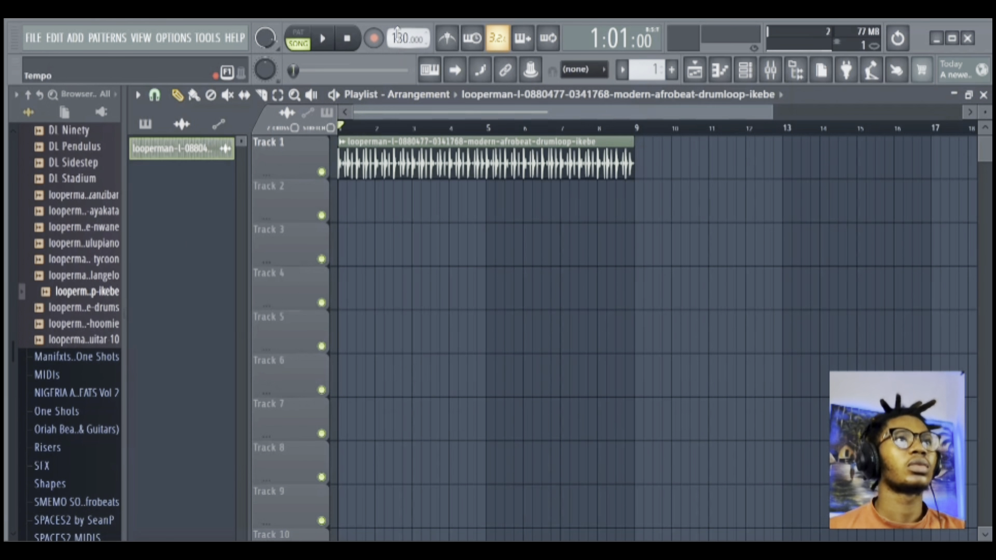
Set the project tempo to 103 BPM, restretch all channels to it, and play back the drum loop.
drag(408, 38, 407, 41)
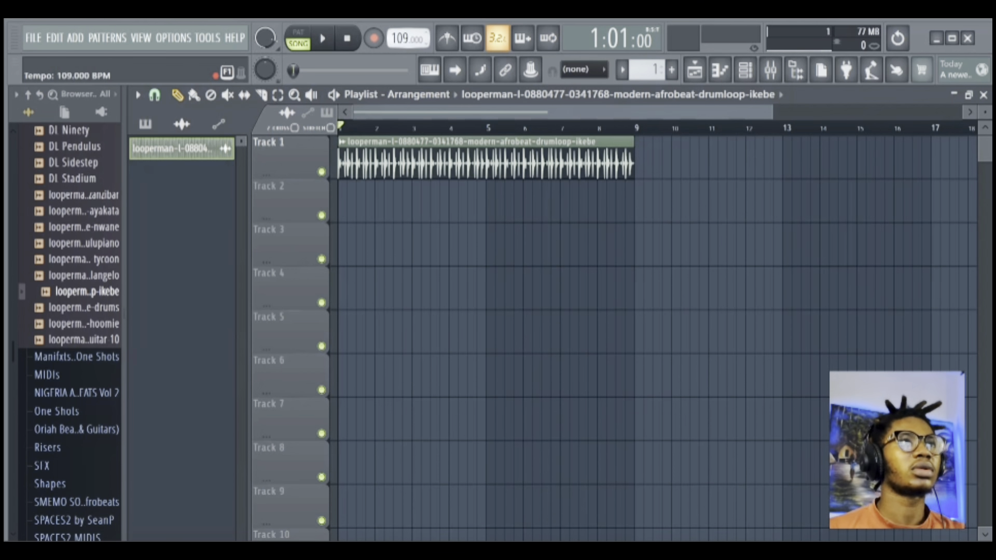
drag(408, 42, 408, 43)
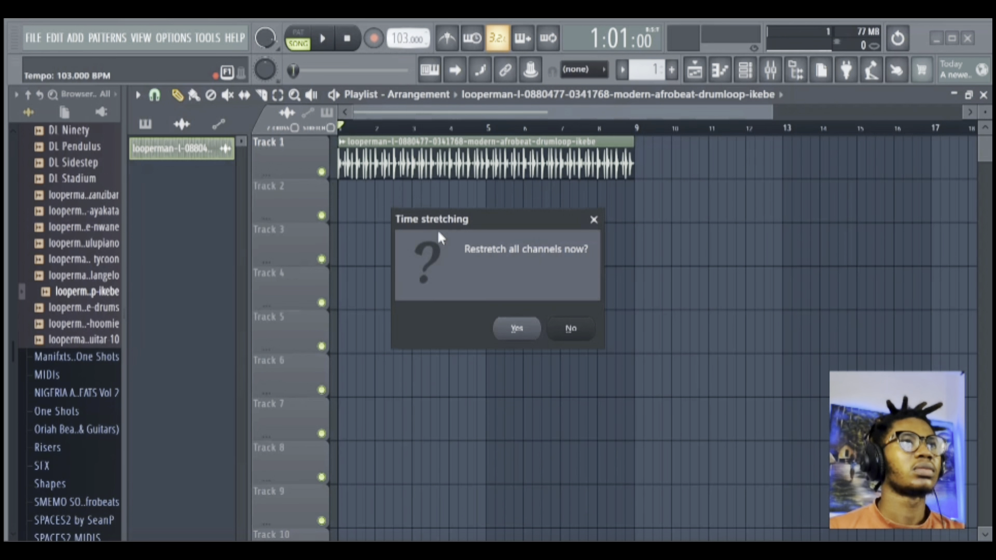
click(520, 329)
key(space)
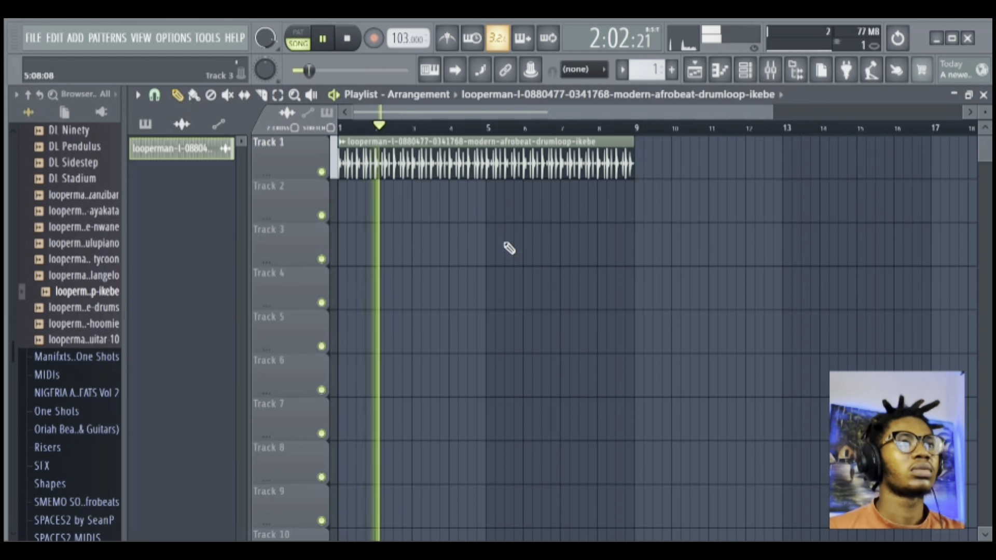
key(space)
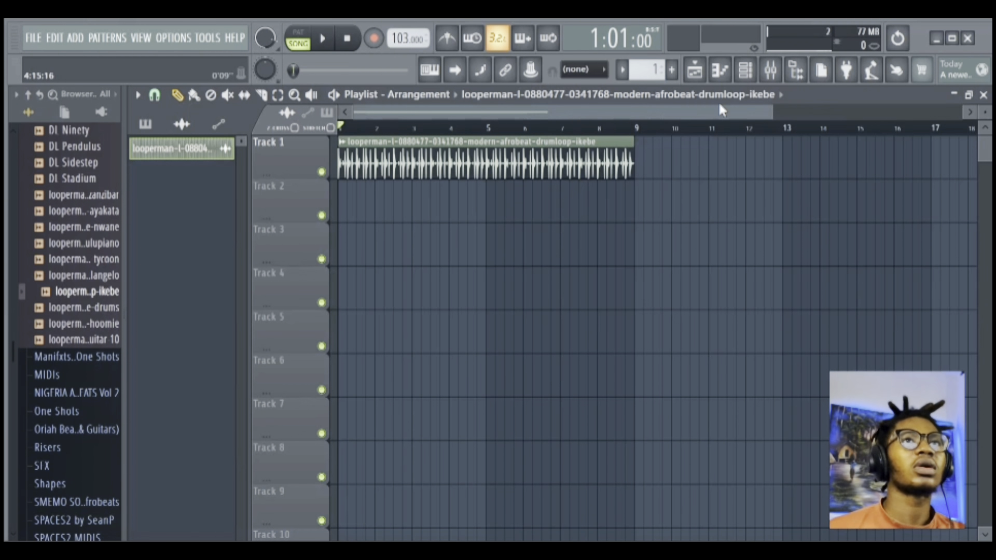
Add a Sytrus instrument to the channel rack, load its E-grand piano preset, and close the plugin window.
click(745, 72)
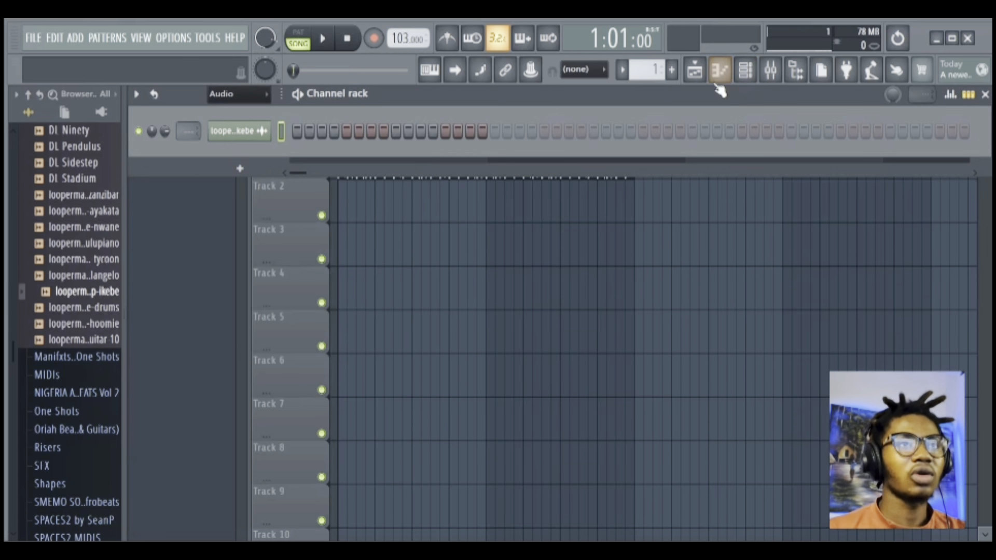
click(240, 169)
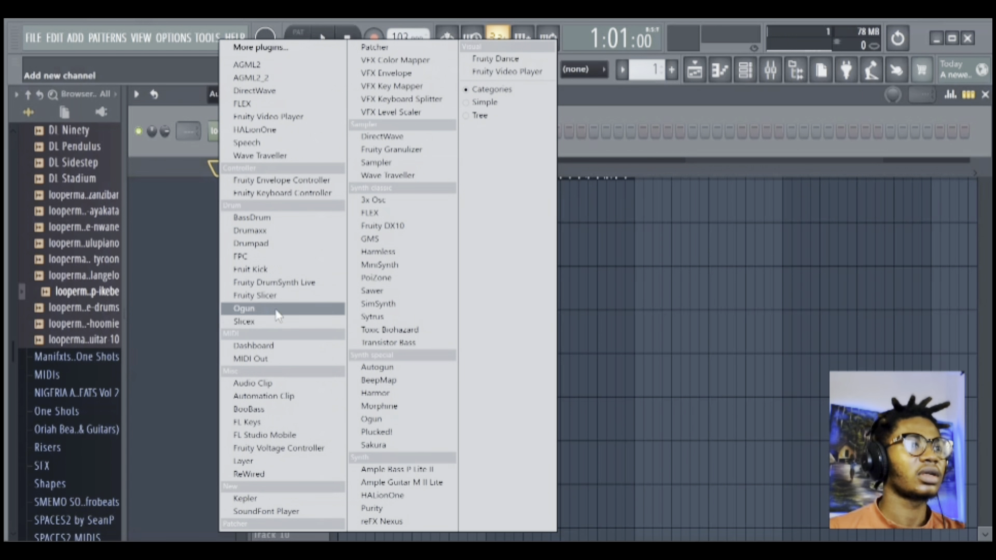
click(374, 318)
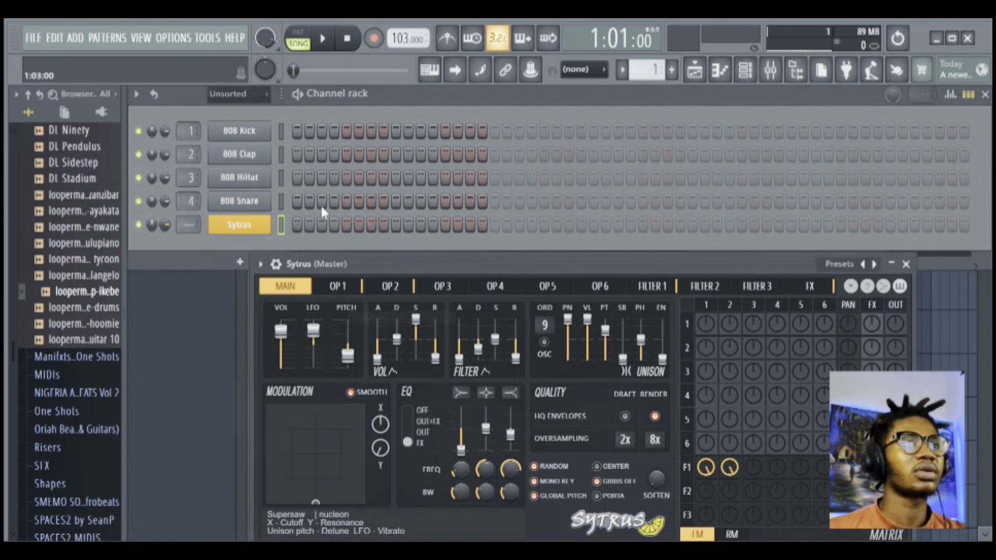
click(838, 265)
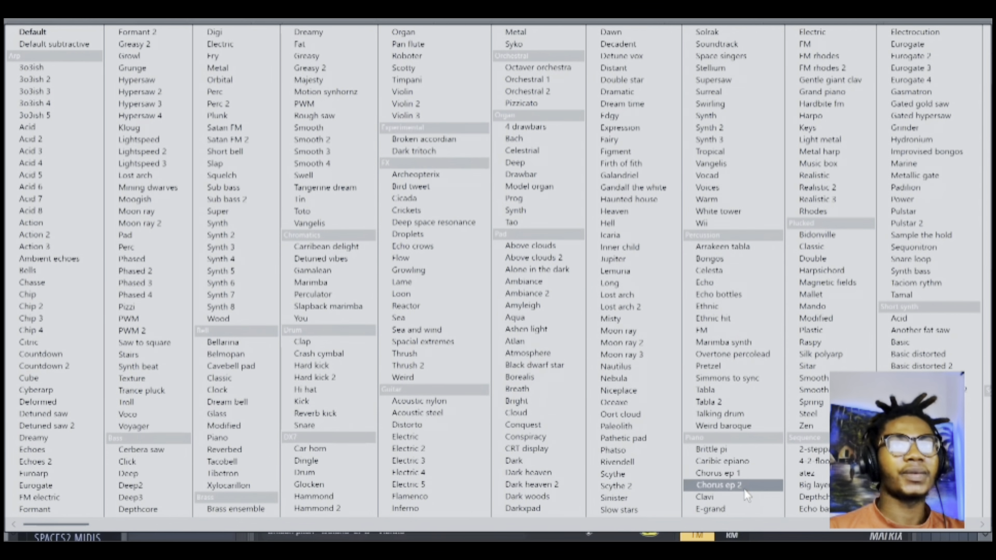
click(737, 510)
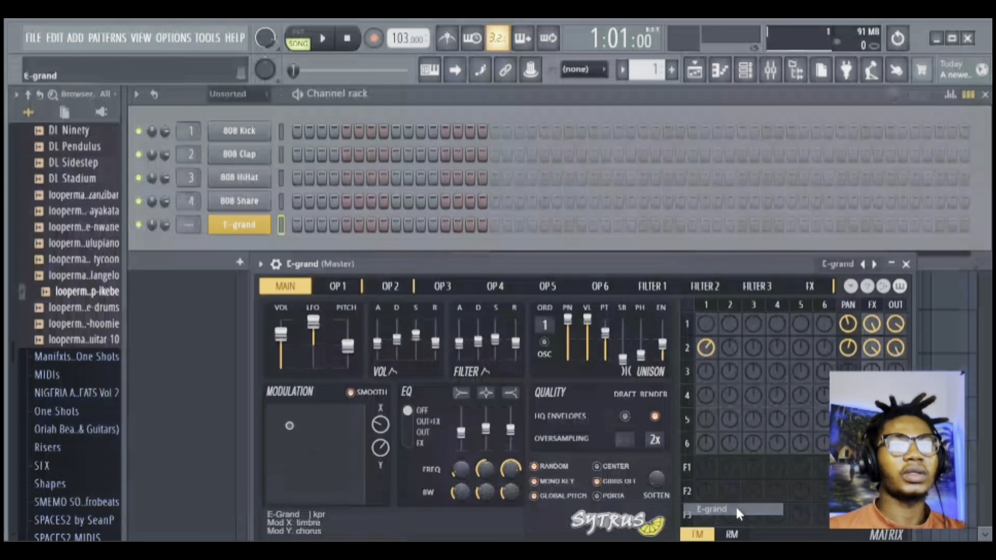
click(905, 264)
Open the E-grand channel in the piano roll and audition several piano keys, including E6.
right_click(260, 223)
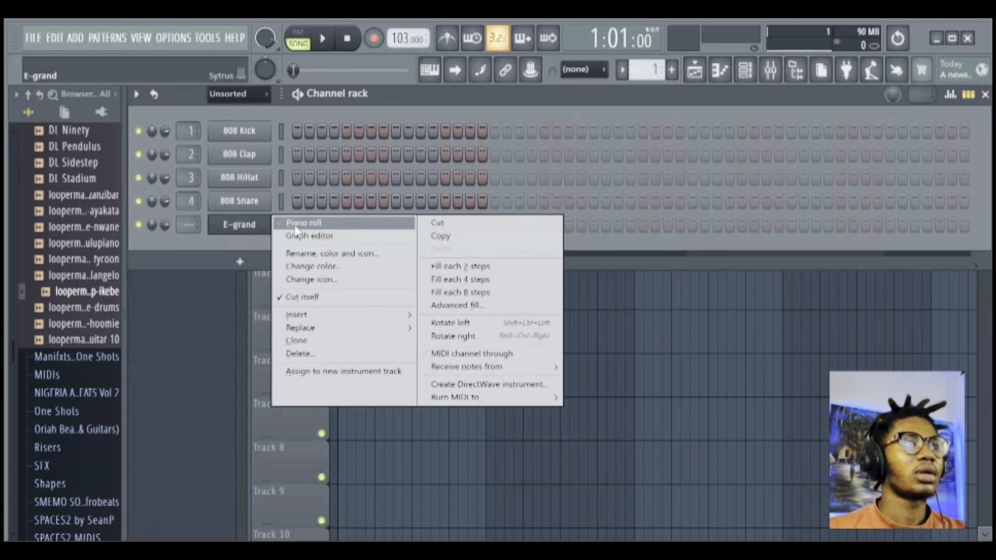
click(296, 223)
click(166, 363)
click(166, 314)
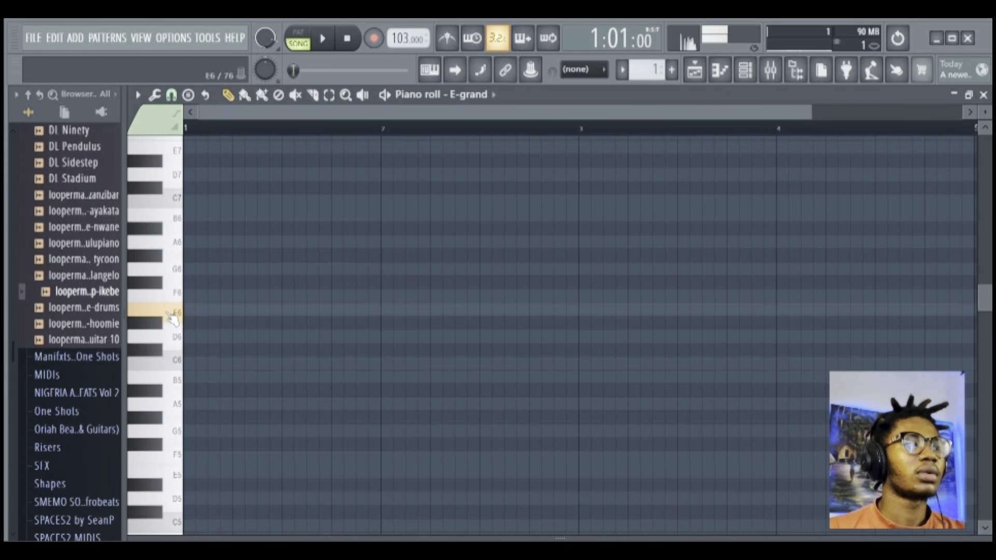
click(169, 246)
click(156, 195)
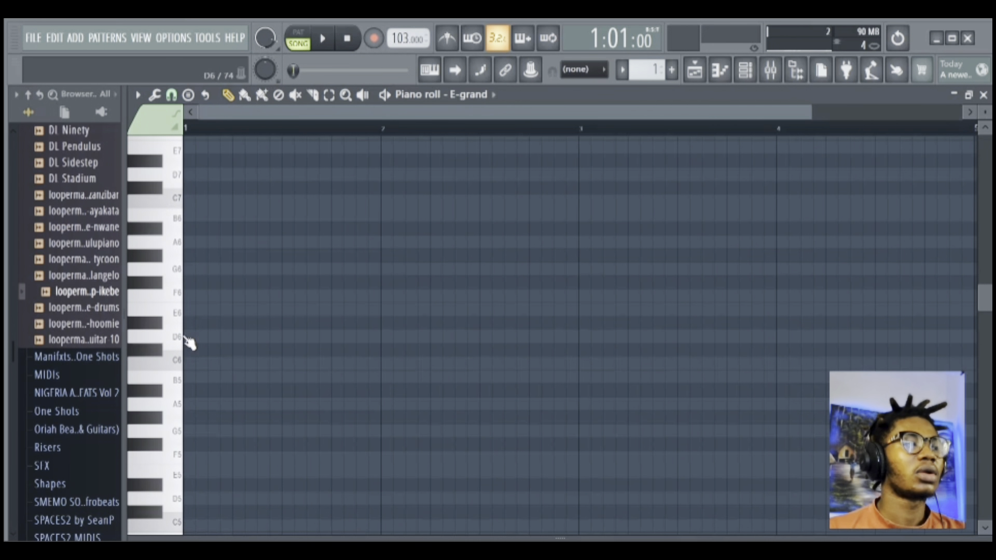
Draw a C6 note at bar 1, lengthen it to one full bar to set the note length, and delete it.
click(189, 366)
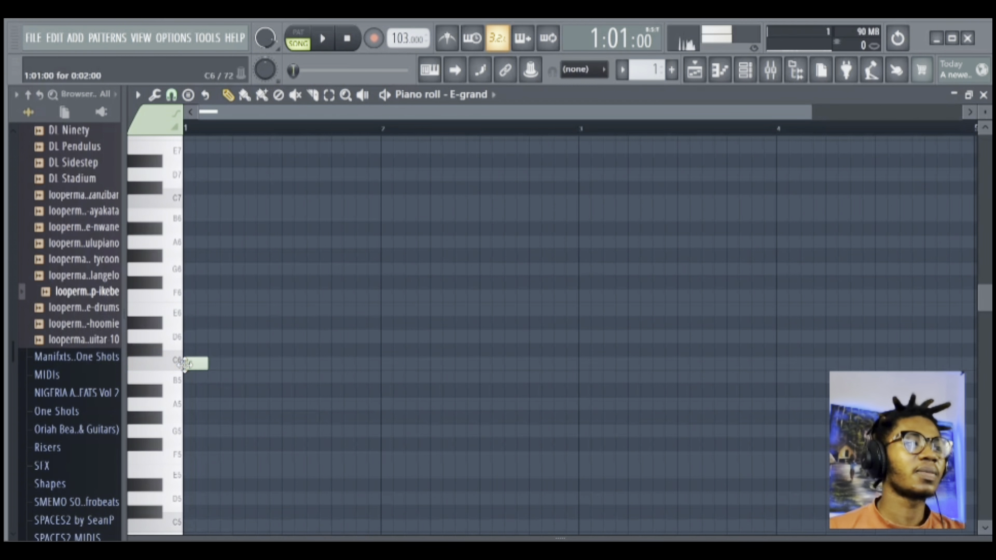
drag(208, 366, 385, 380)
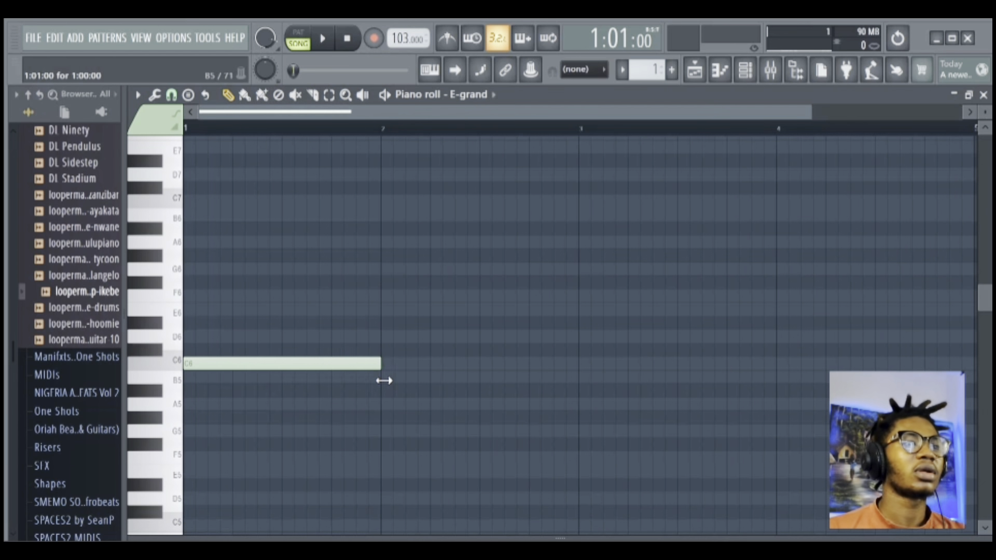
right_click(202, 363)
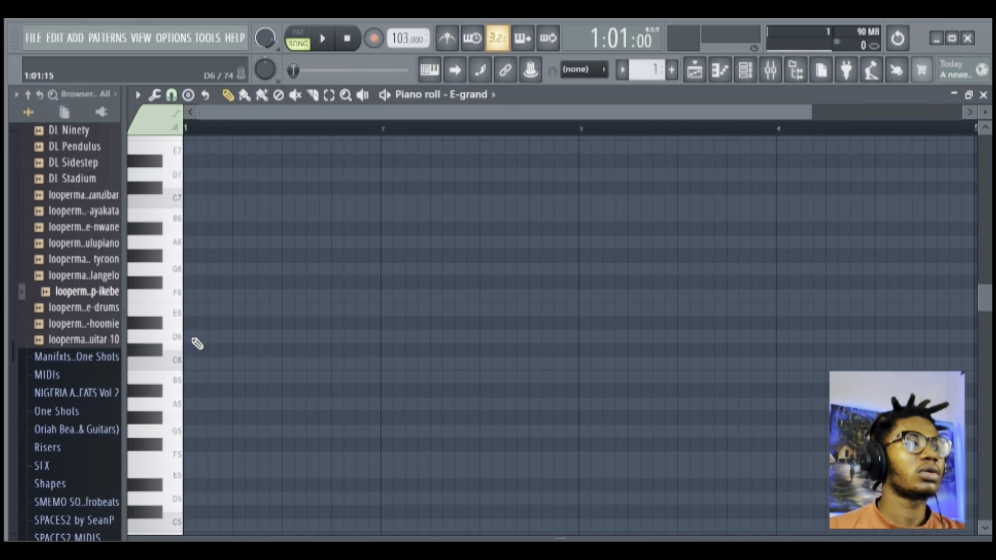
Audition keys from C6 up to F6, build a one-bar chord of F6, A6 and C7 at bar 1, and play it.
click(175, 353)
click(173, 338)
click(175, 315)
click(175, 300)
click(183, 299)
click(185, 297)
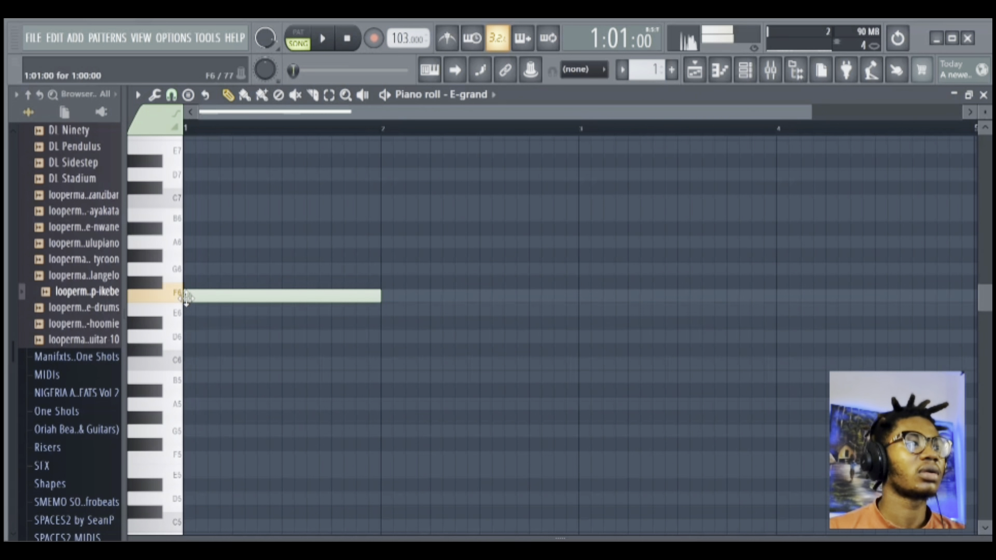
click(183, 242)
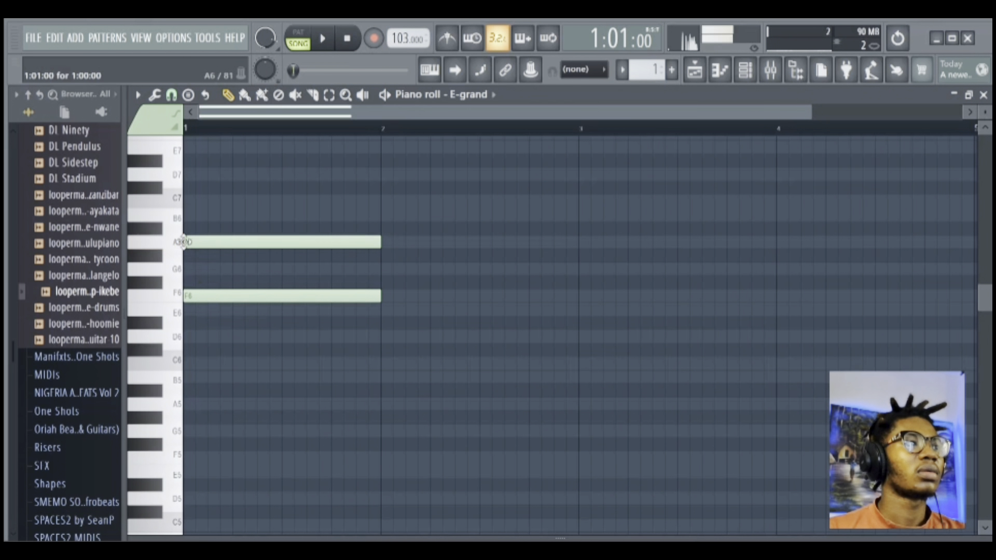
click(186, 202)
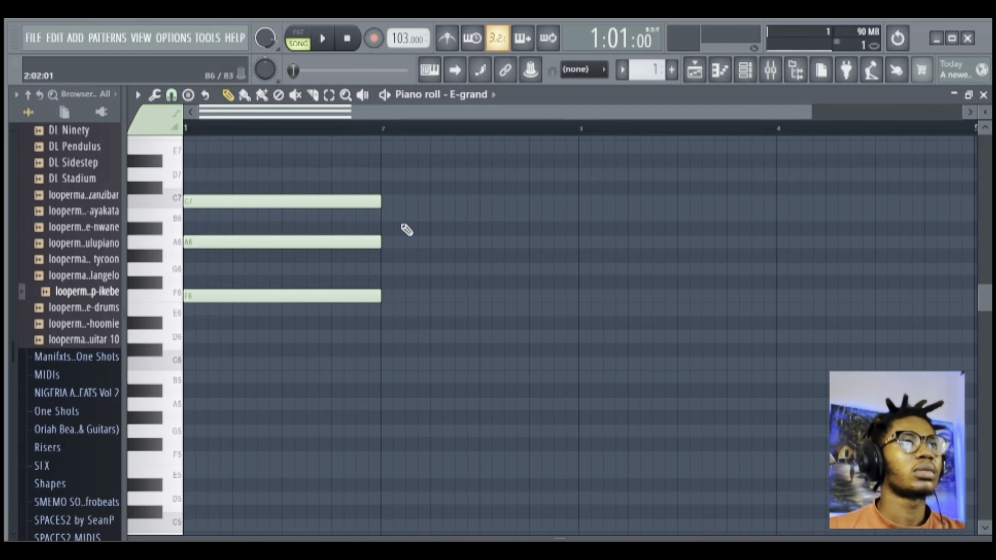
scroll(409, 236, up, 2)
key(space)
key(space)
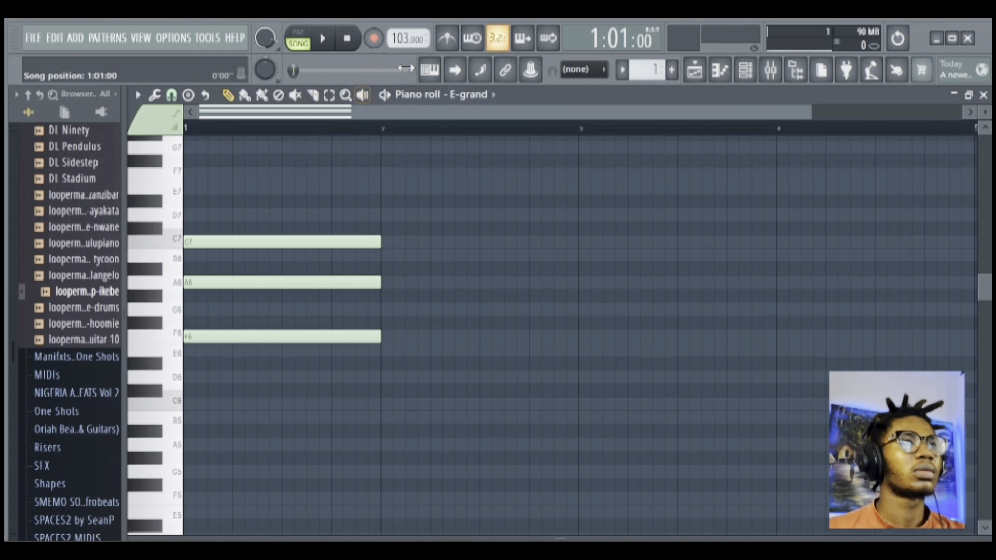
Place Pattern 1 on playlist Track 2 at bar 1 and extend the clip to four bars.
click(745, 70)
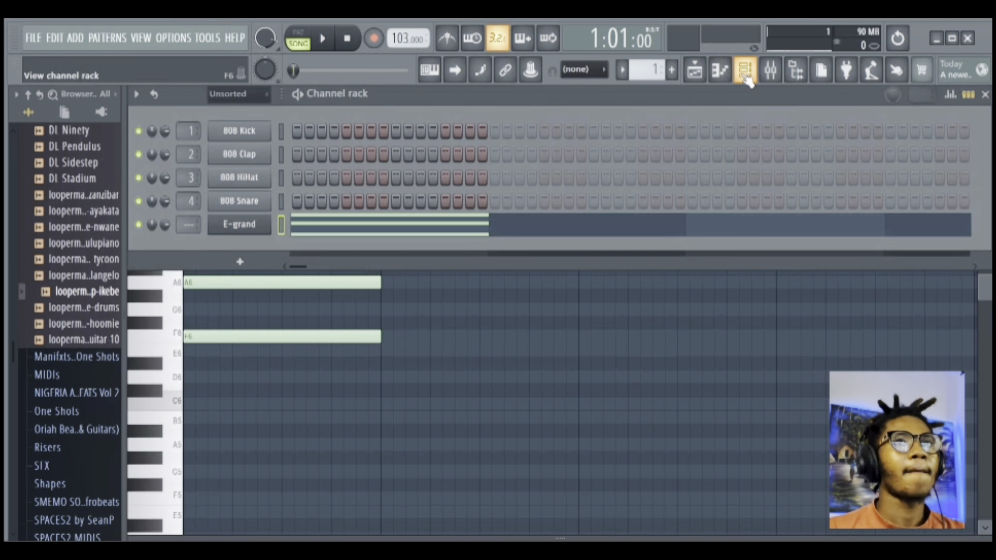
click(694, 70)
click(145, 123)
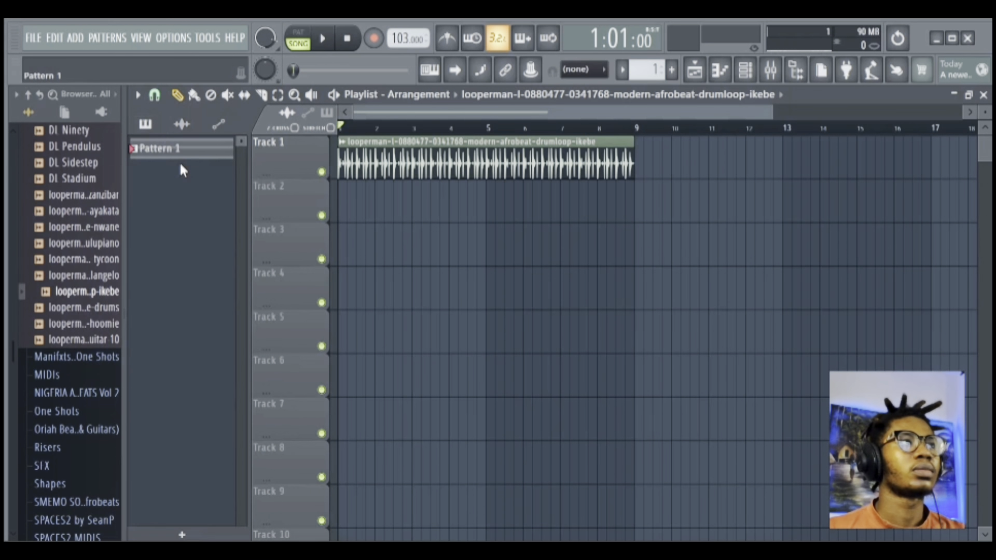
drag(176, 151, 337, 190)
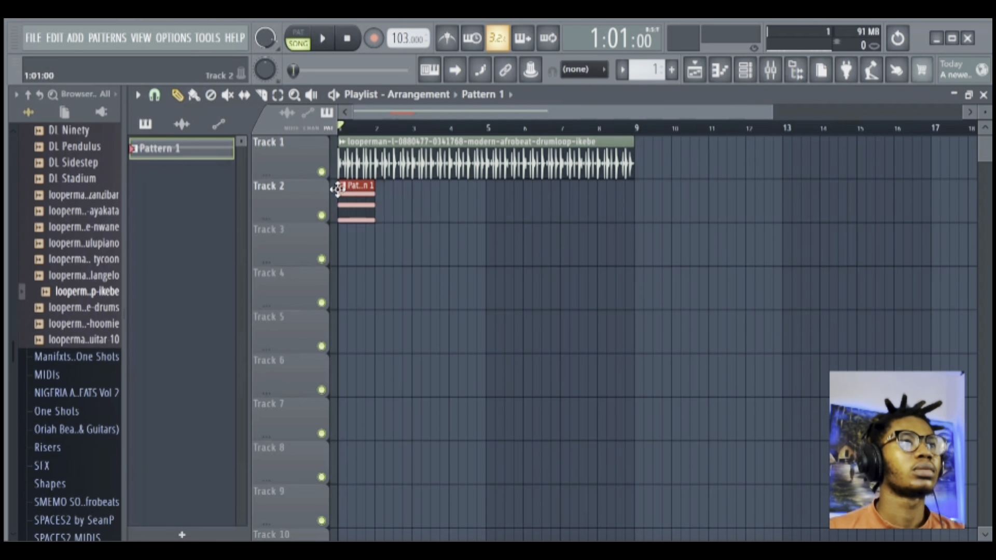
click(410, 220)
drag(422, 222, 482, 221)
right_click(377, 200)
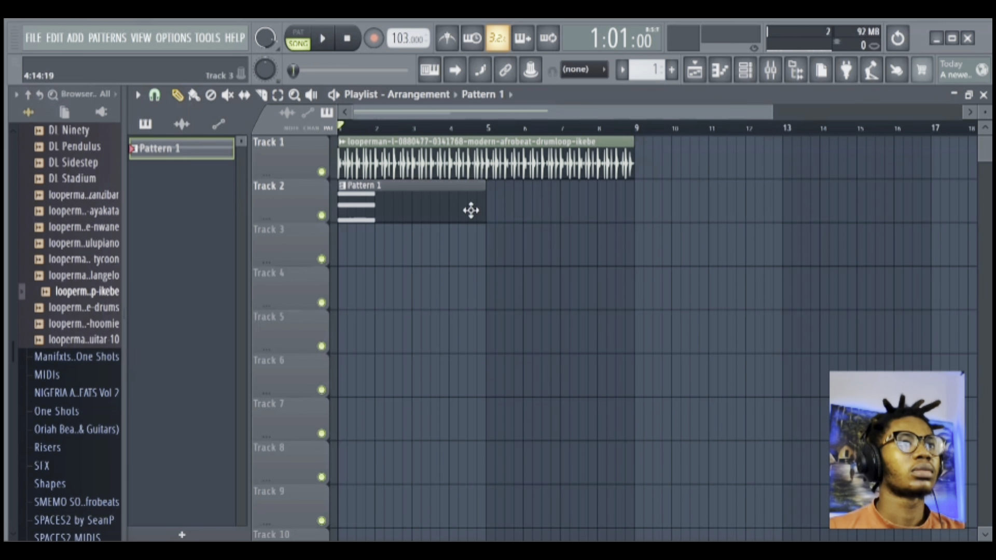
Duplicate the four-bar Pattern 1 clip on Track 2 so the copy fills bars 5 to 8.
click(280, 95)
drag(363, 202, 420, 215)
key(ctrl+b)
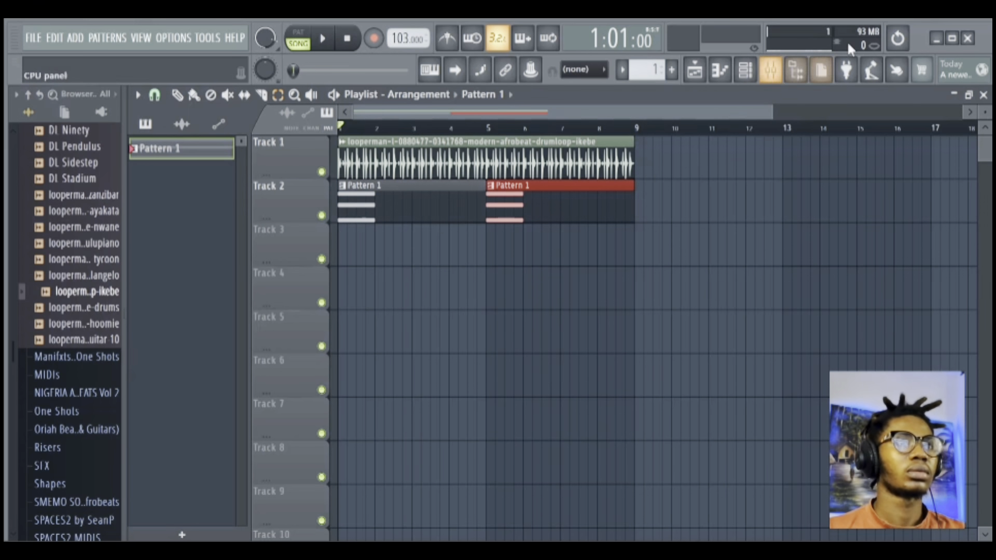
Return to the E-grand piano roll, transpose the three-note chord down one octave to F5, A5 and C6, and play it back.
click(743, 72)
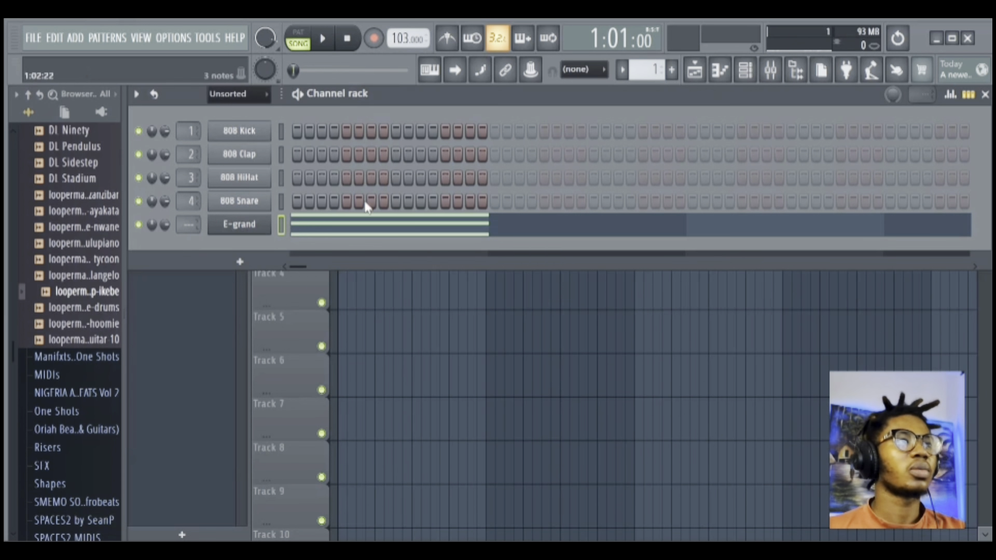
click(725, 70)
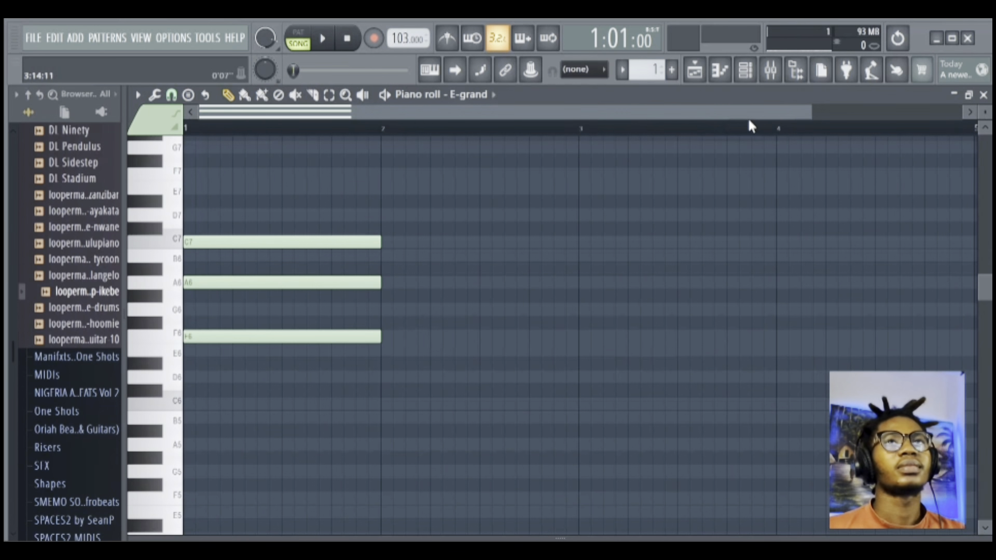
drag(810, 115, 985, 115)
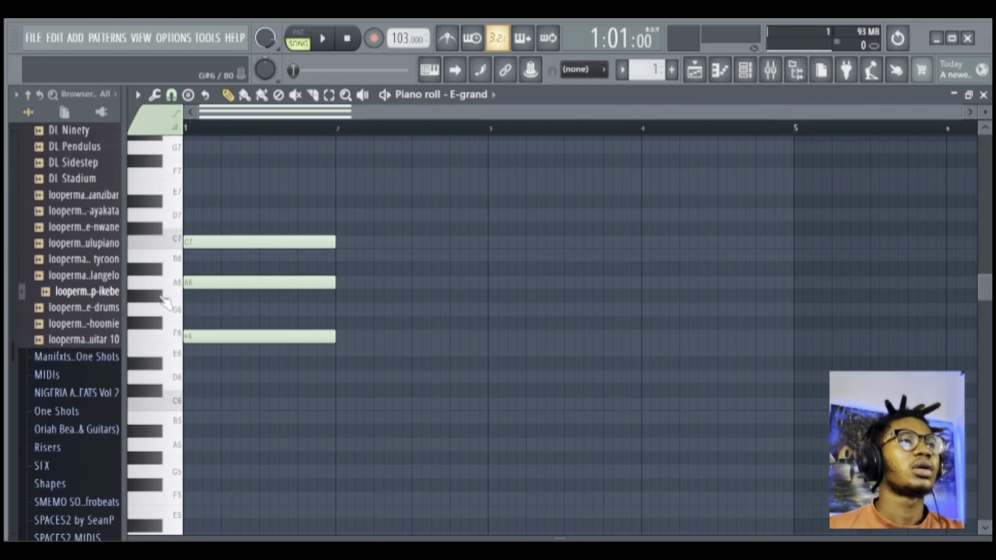
key(space)
key(space)
click(329, 94)
mouse_move(217, 211)
mouse_down()
mouse_move(231, 318)
mouse_move(235, 305)
mouse_up()
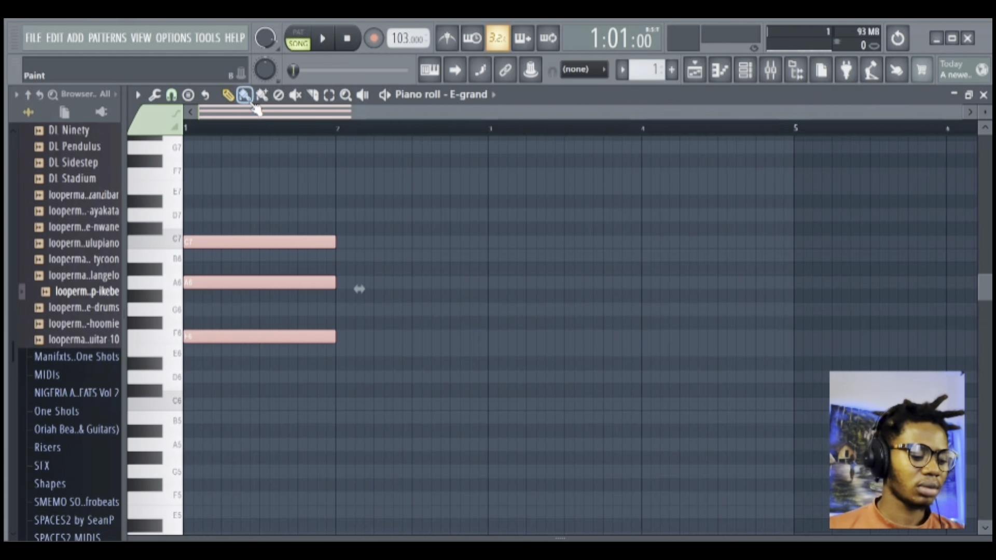
key(ctrl+Down)
key(space)
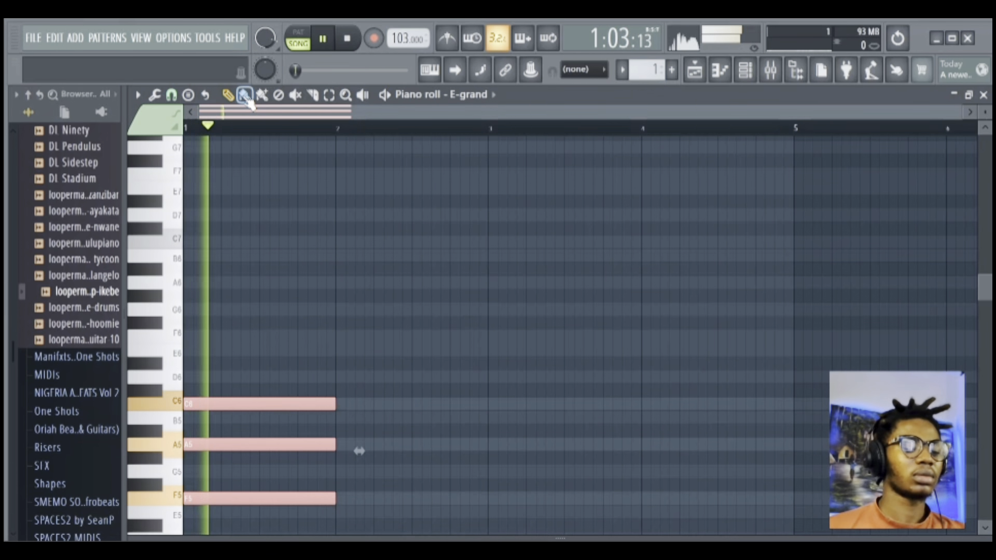
scroll(356, 280, down, 4)
key(space)
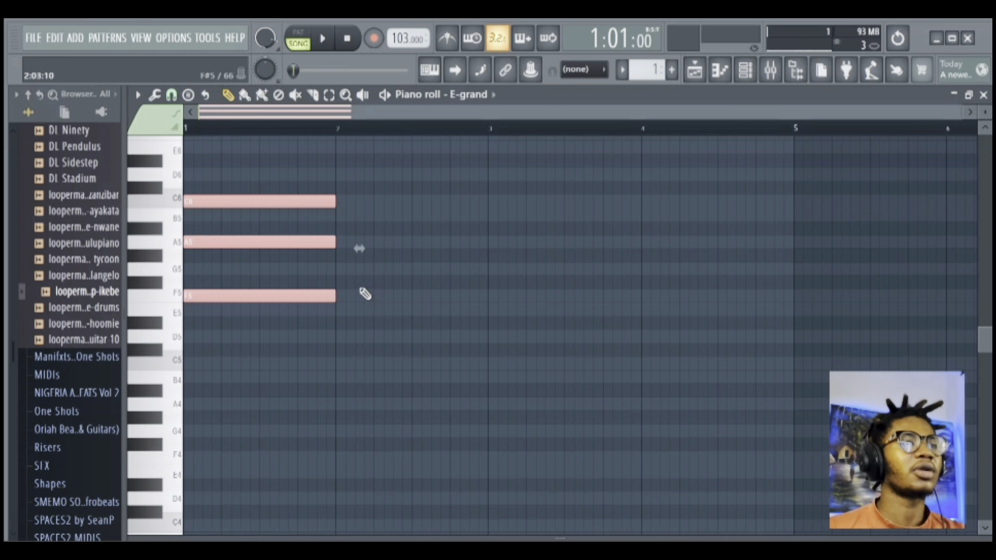
Build a half-bar chord of G5, B5 and D6 at the start of bar 2 and play the two chords.
click(340, 269)
drag(488, 271, 412, 270)
click(340, 215)
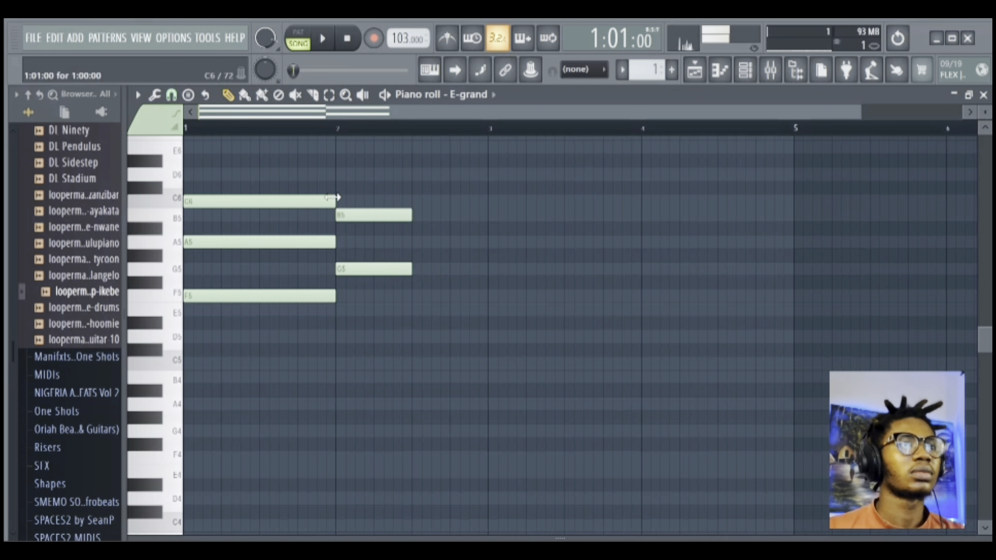
click(340, 174)
key(space)
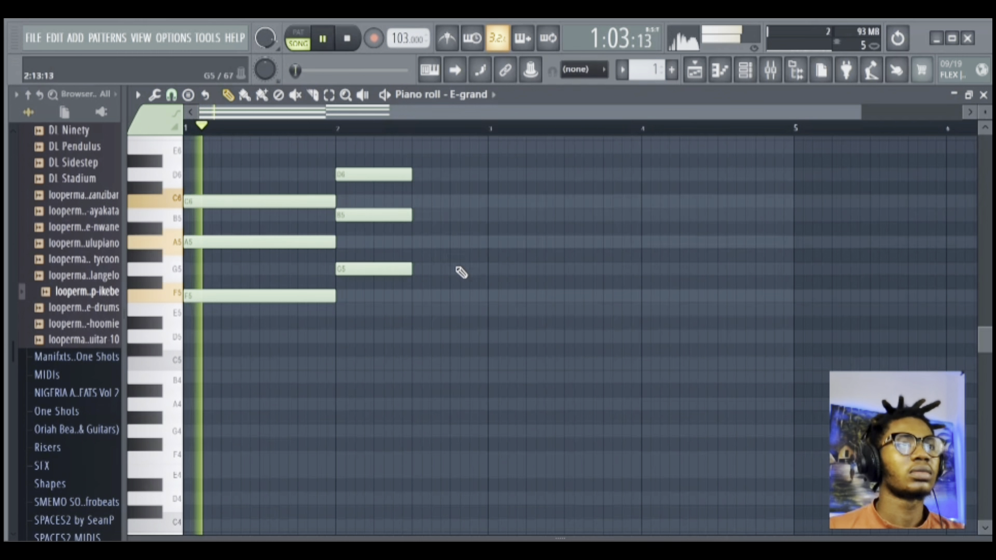
scroll(465, 285, up, 1)
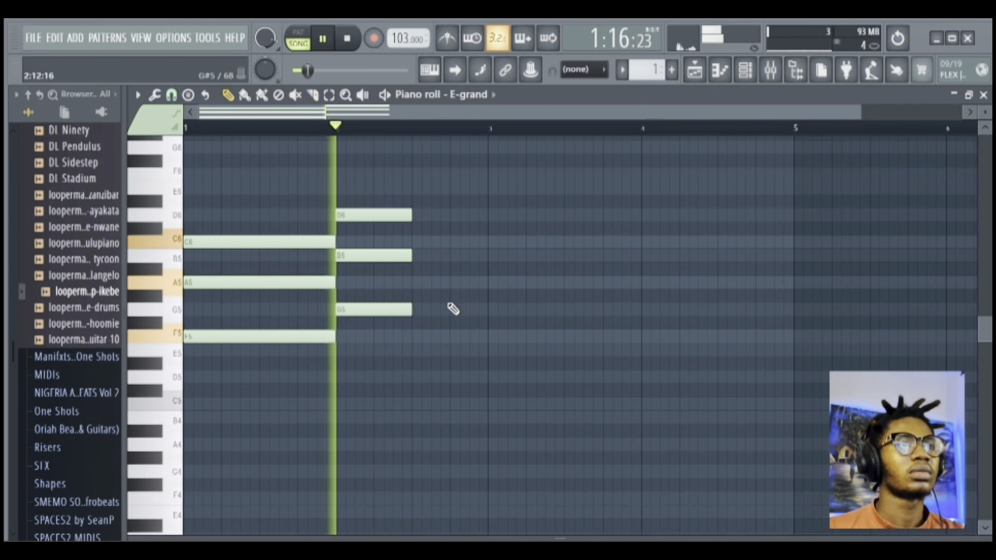
key(space)
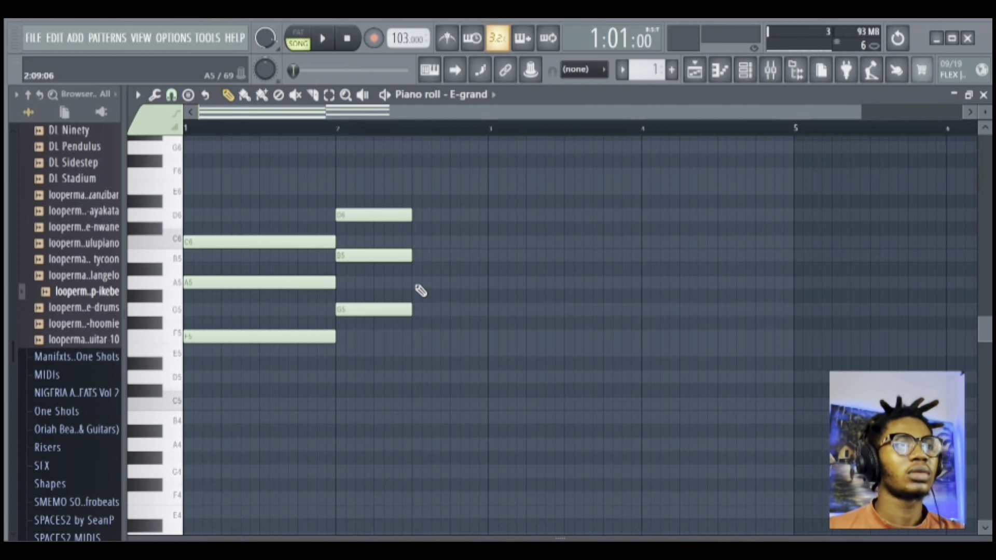
Add a half-bar chord of A5, C6 and E6 in the second half of bar 2 and play the progression.
click(416, 286)
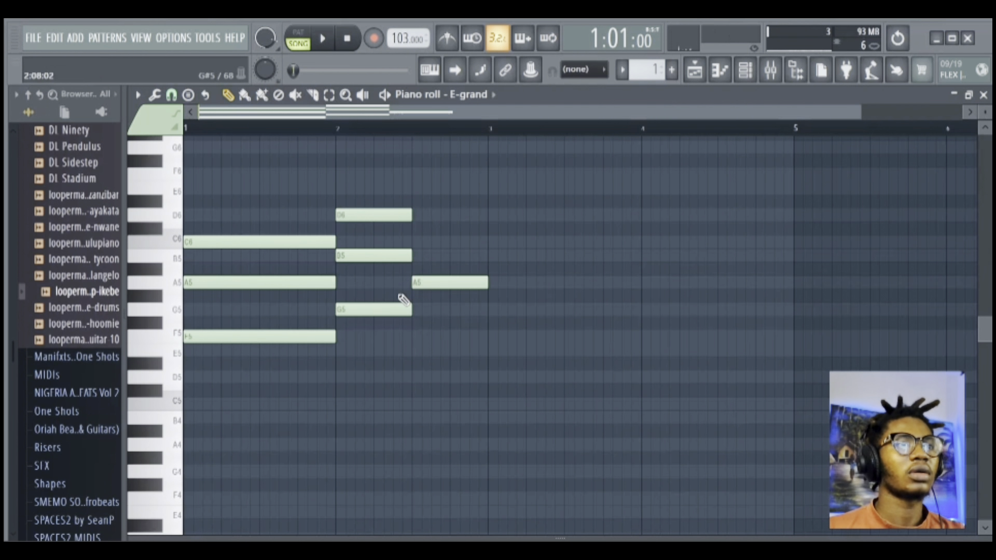
click(417, 242)
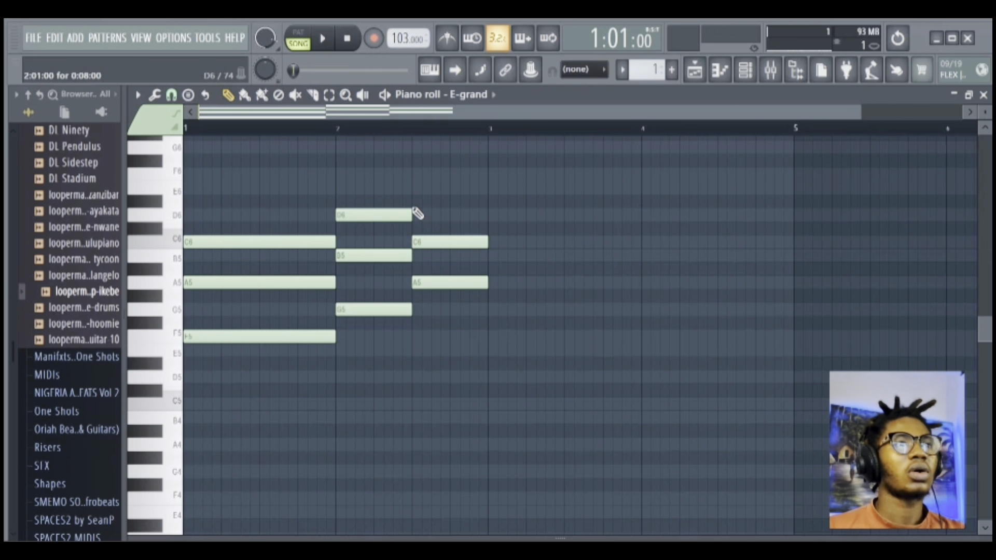
click(415, 187)
key(space)
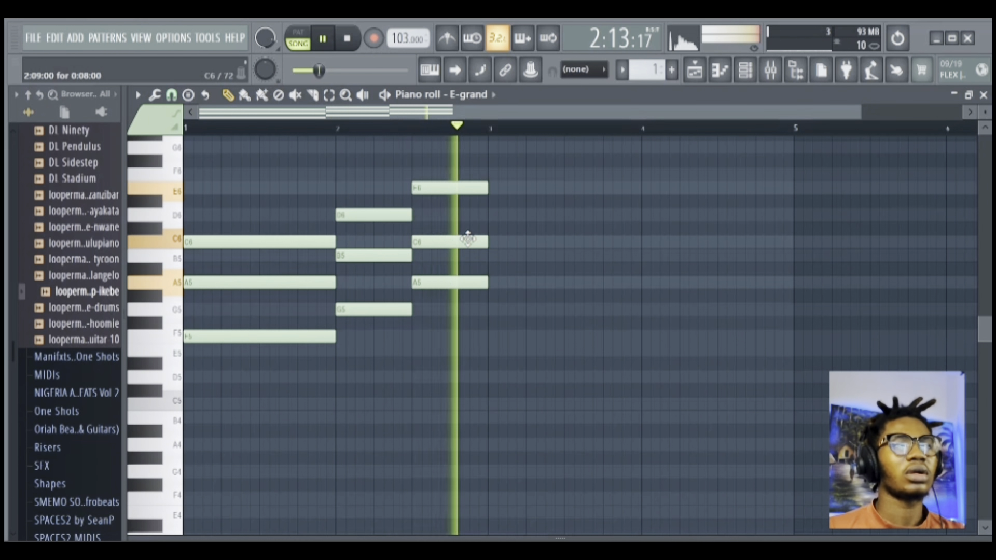
key(space)
Duplicate the whole two-bar chord progression so the copy fills bars 3 and 4, and play it back.
click(329, 94)
drag(212, 154, 543, 424)
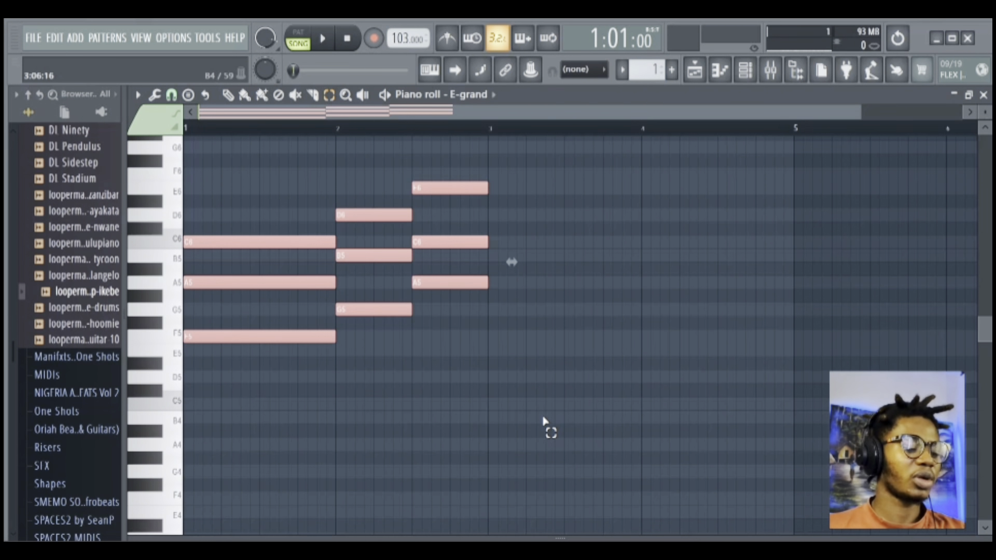
key(ctrl+b)
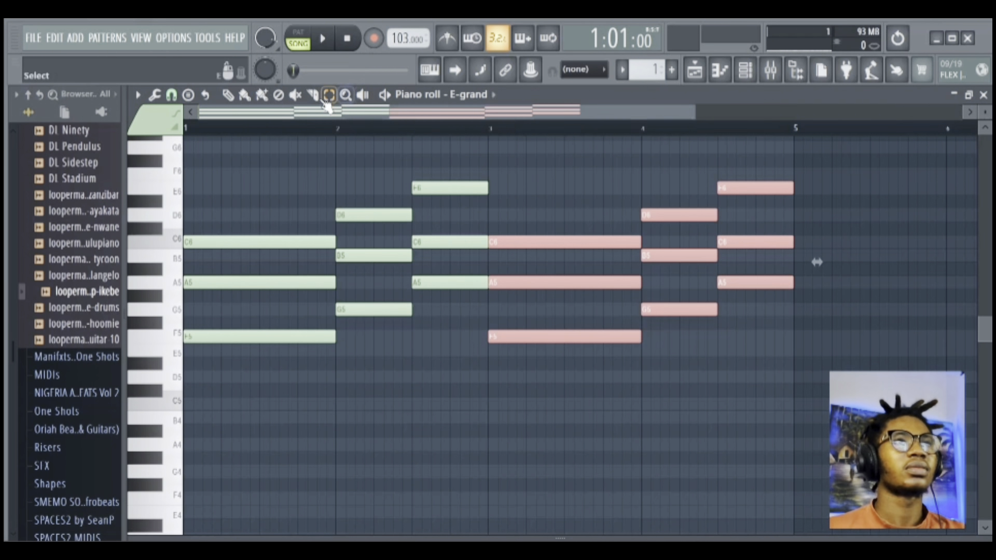
click(245, 96)
key(space)
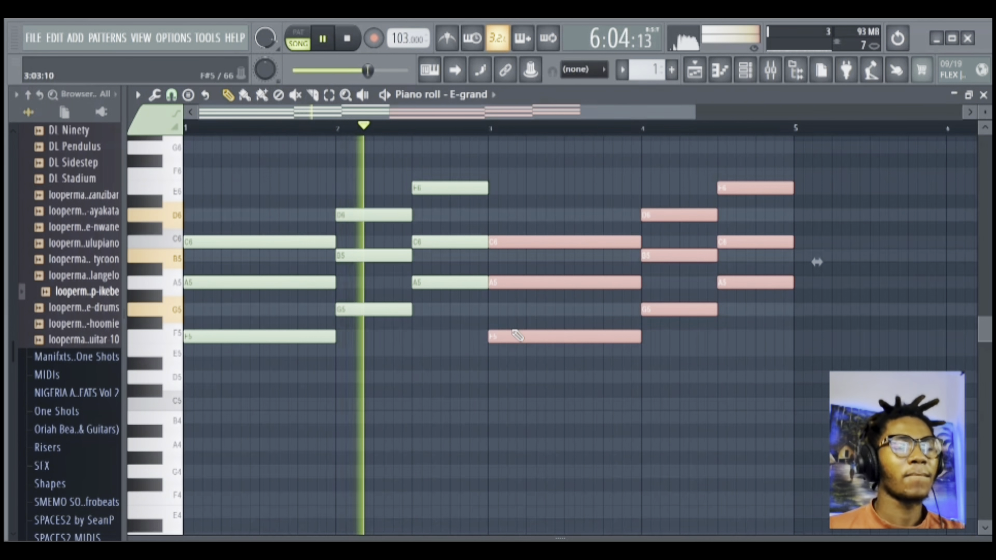
key(space)
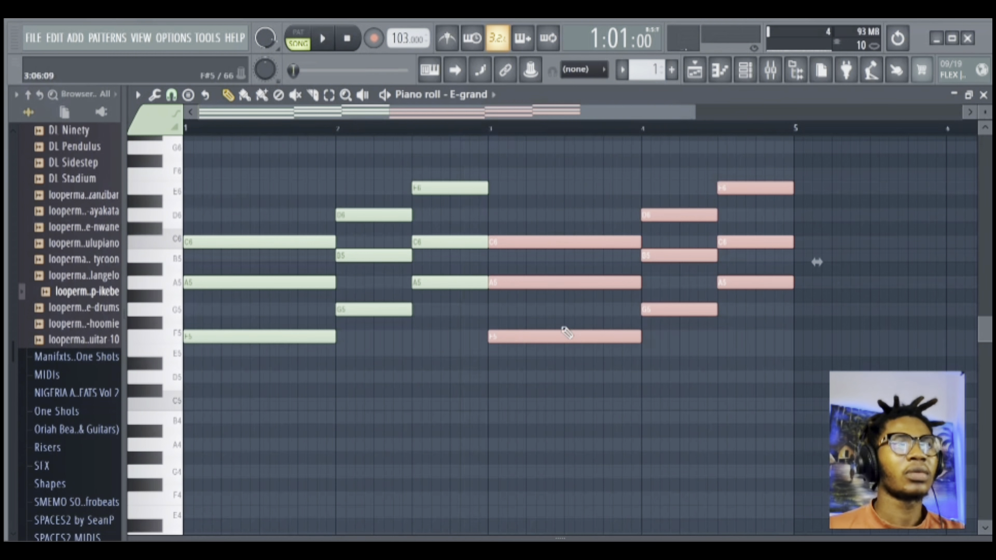
Shorten the last A5, C6 and E6 chord in bar 4 to five steps so it ends at 4:14:00.
scroll(513, 197, right, 3)
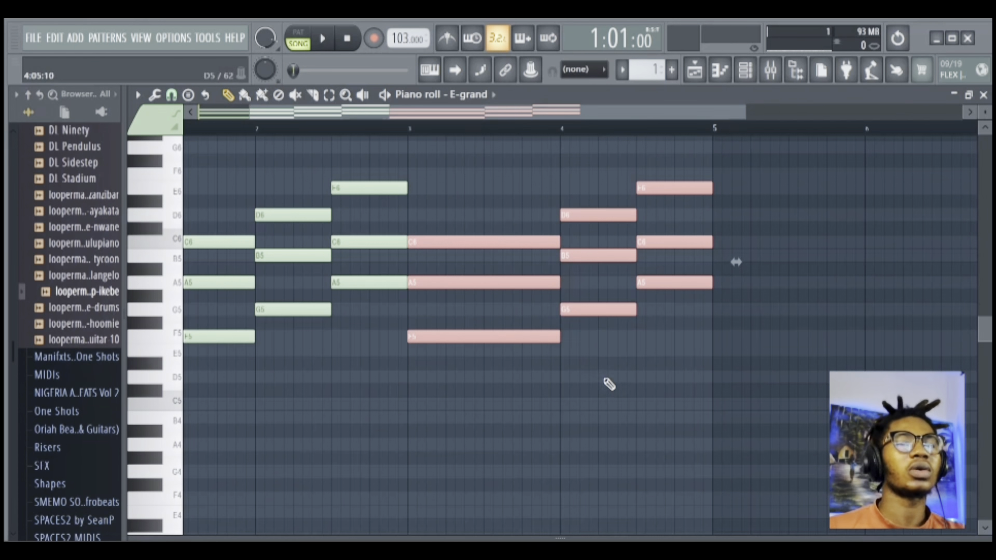
click(329, 95)
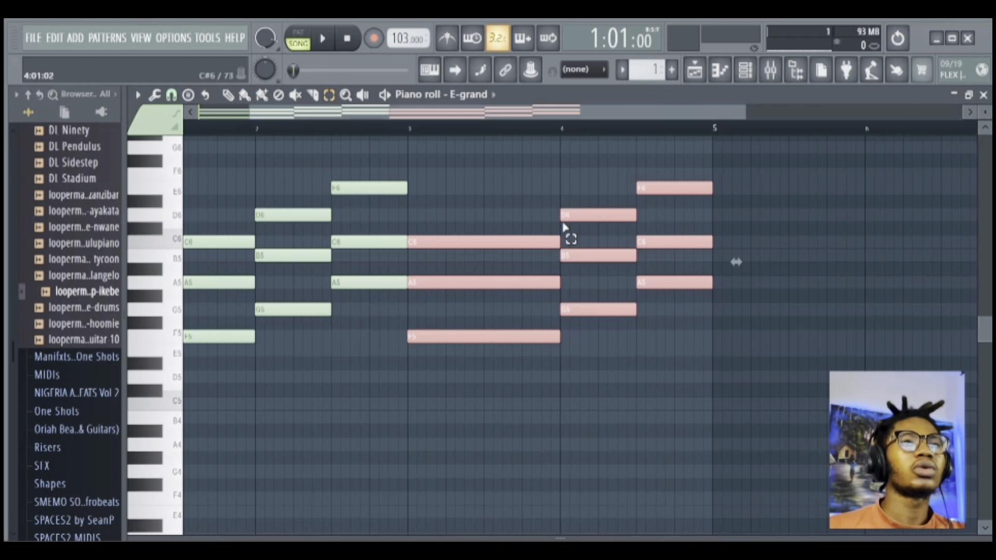
drag(575, 196, 602, 346)
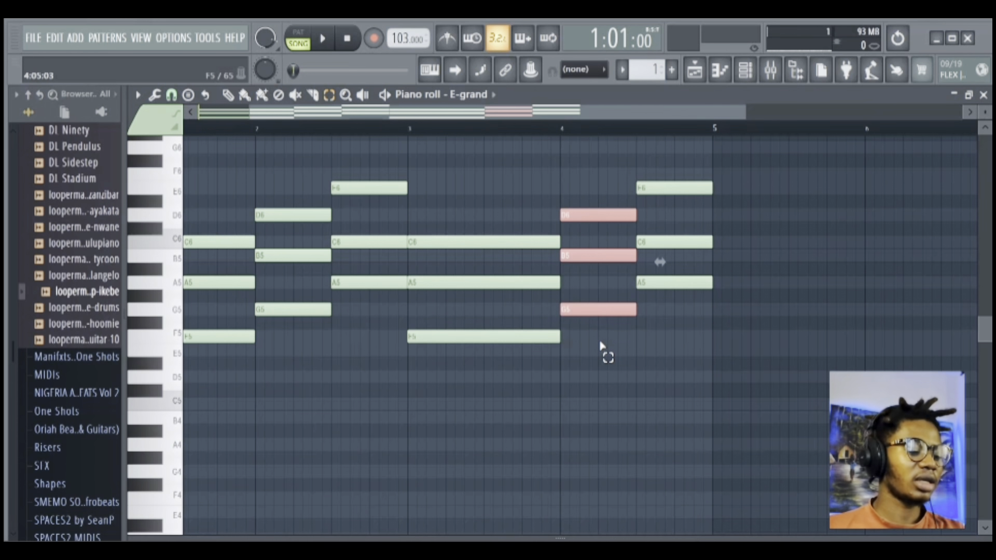
drag(682, 166, 644, 288)
click(238, 95)
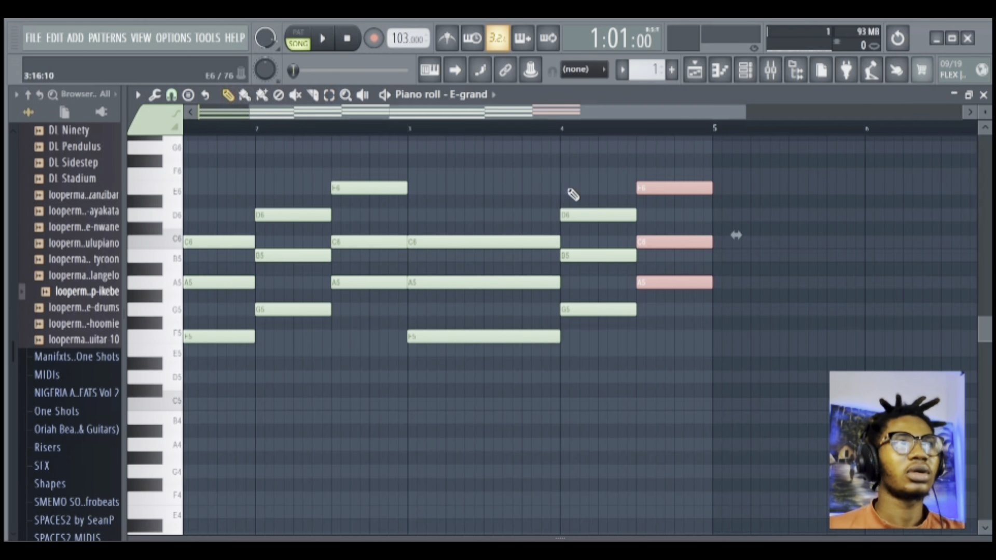
drag(712, 188, 681, 190)
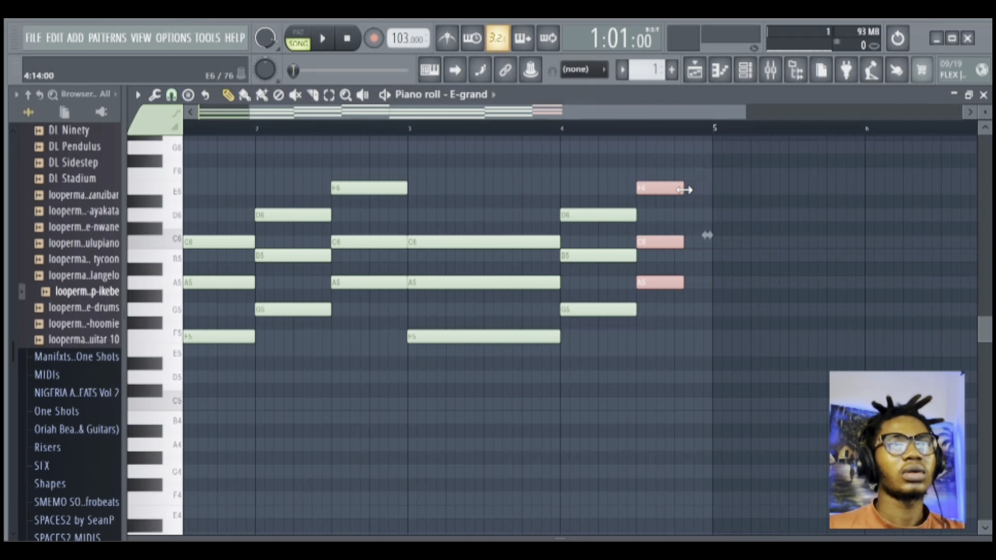
Duplicate bar 4's G5, B5 and D6 chord, trim the copy's start to fill the bar's last three steps, and play it back.
click(329, 94)
drag(571, 185, 613, 367)
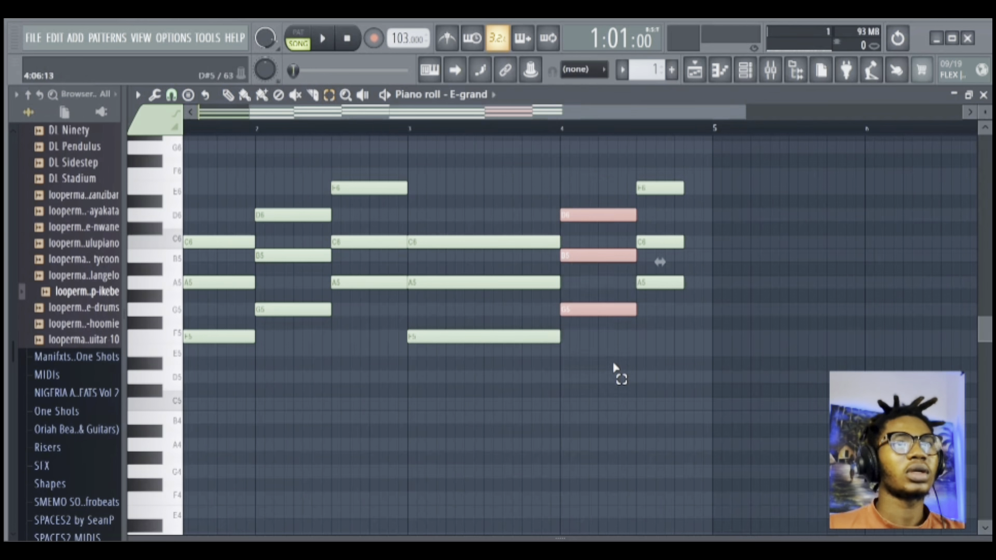
key(ctrl+b)
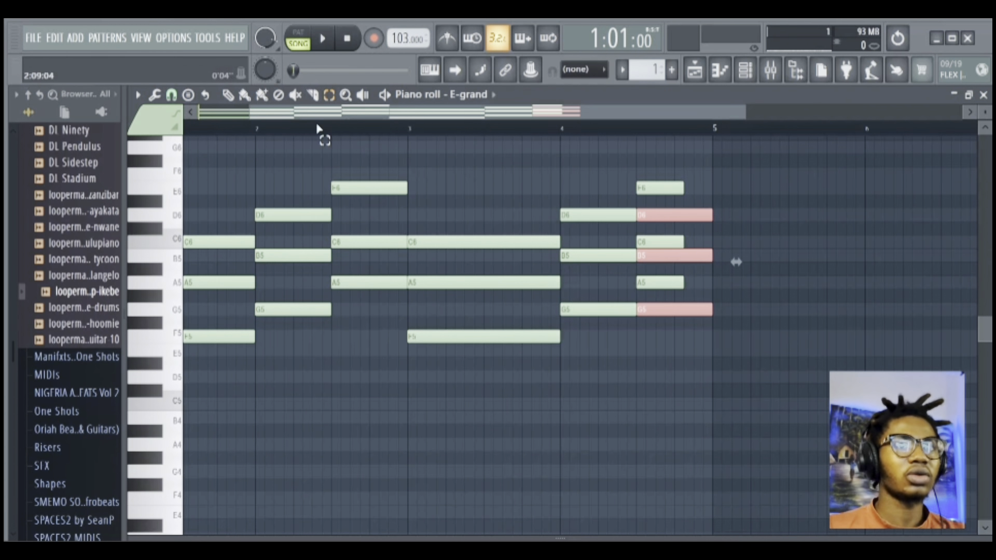
click(227, 95)
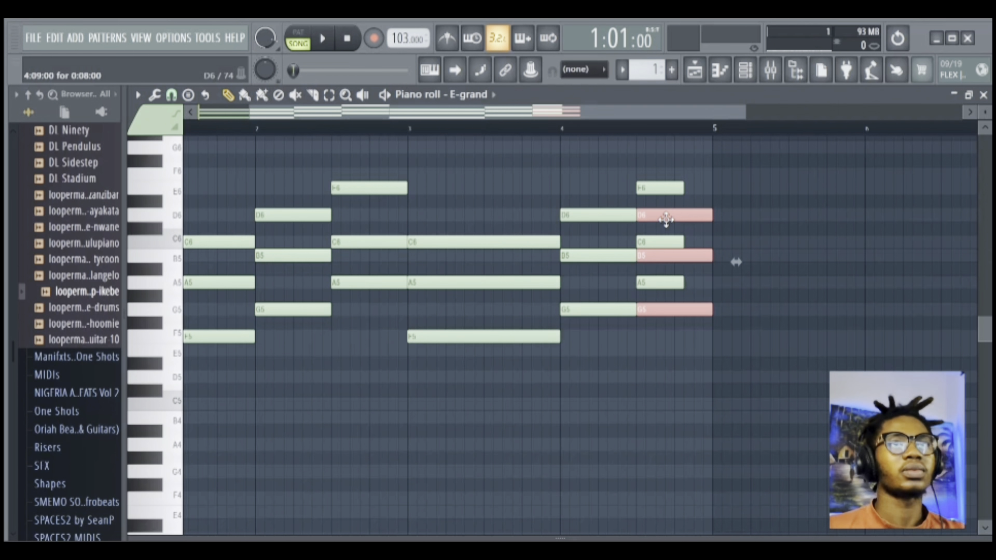
drag(663, 216, 718, 215)
key(space)
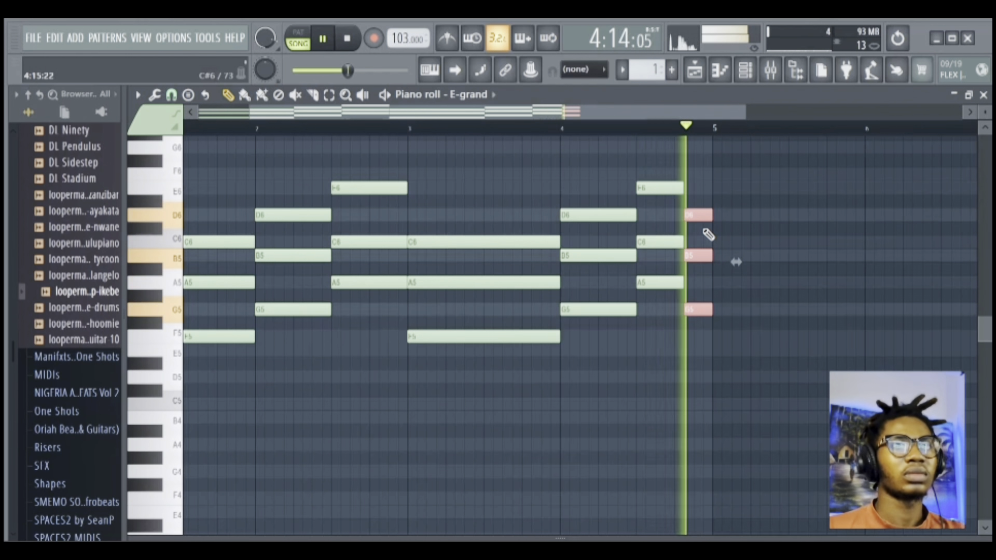
key(space)
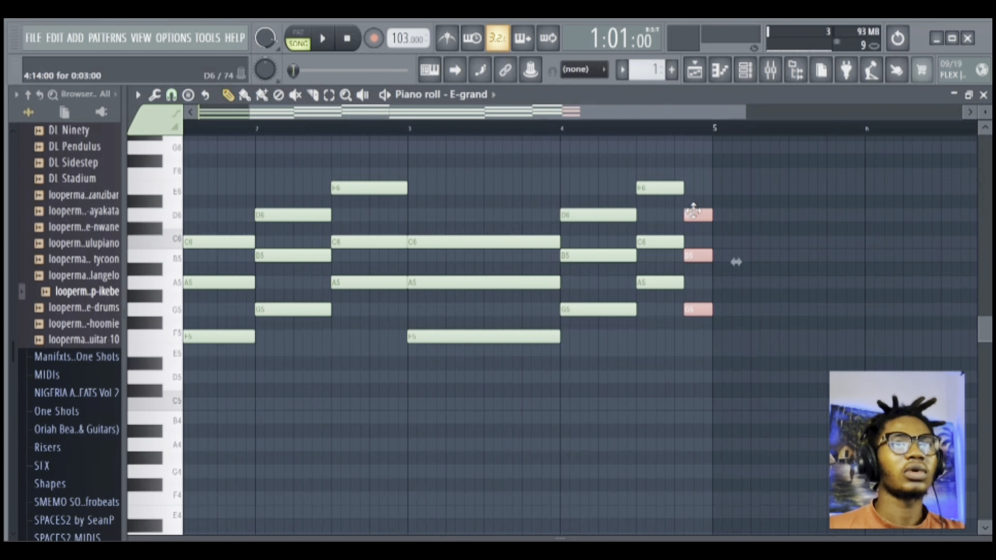
Extend the closing G5, B5 and D6 chord's start to four steps, shorten the preceding A5 chord to four steps, and play the result.
drag(696, 215, 712, 217)
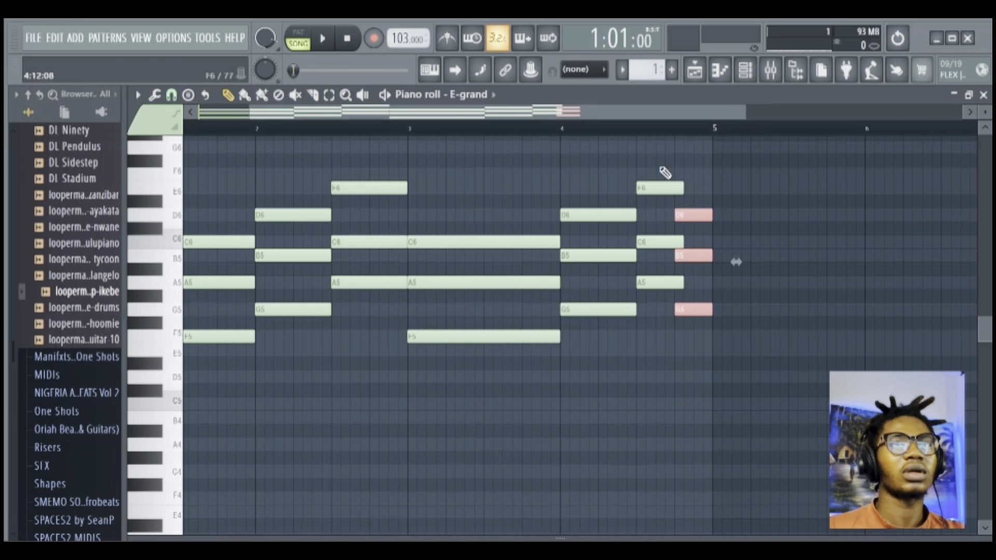
click(329, 95)
drag(656, 155, 663, 356)
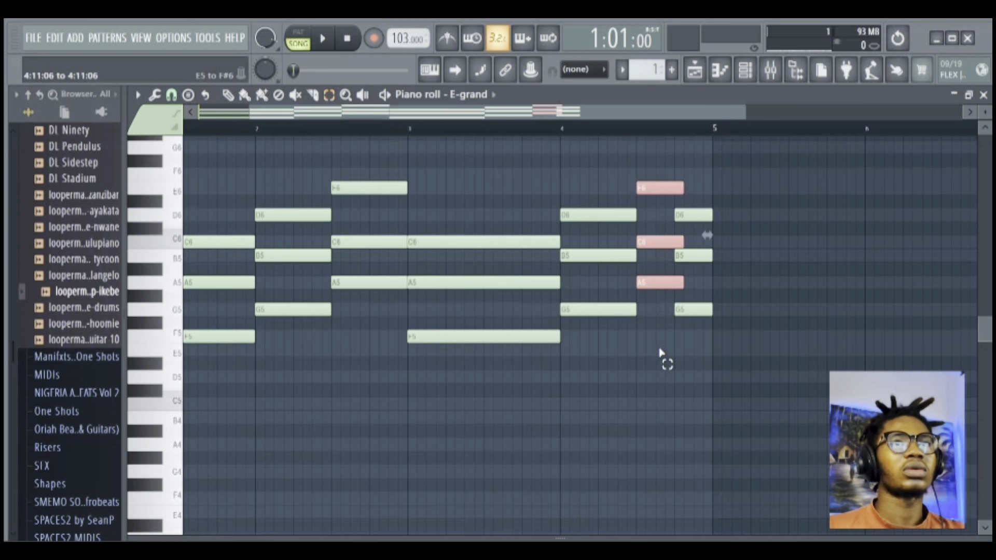
click(227, 95)
drag(682, 194, 674, 193)
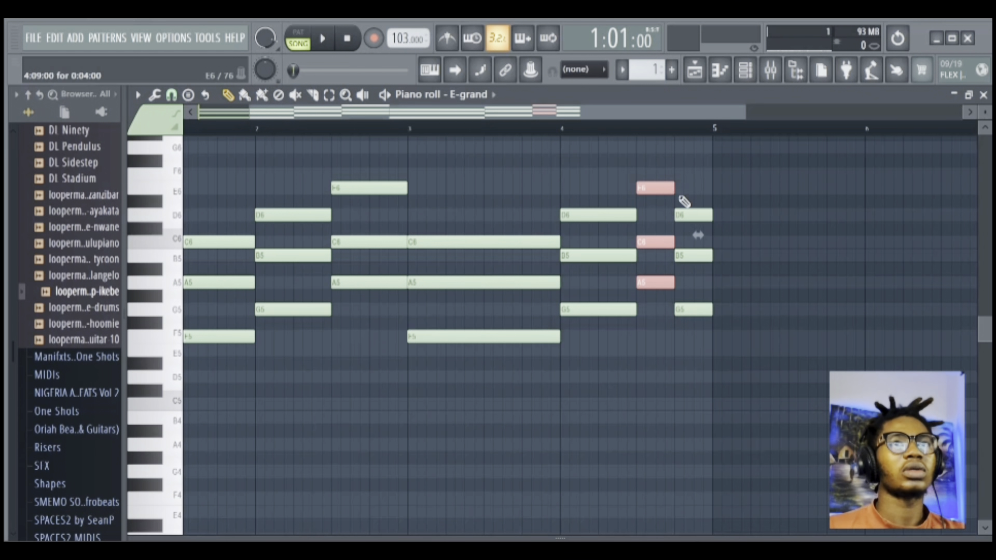
key(space)
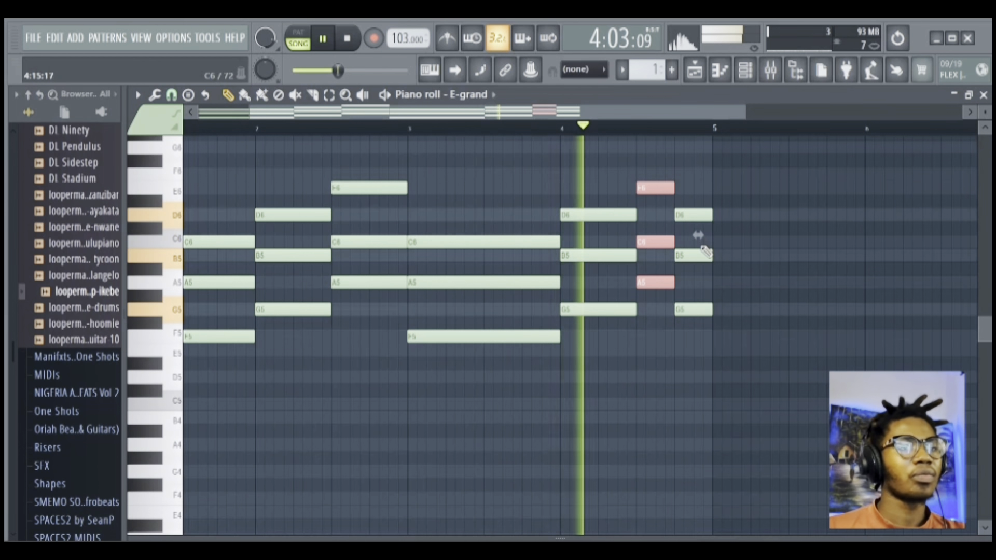
key(space)
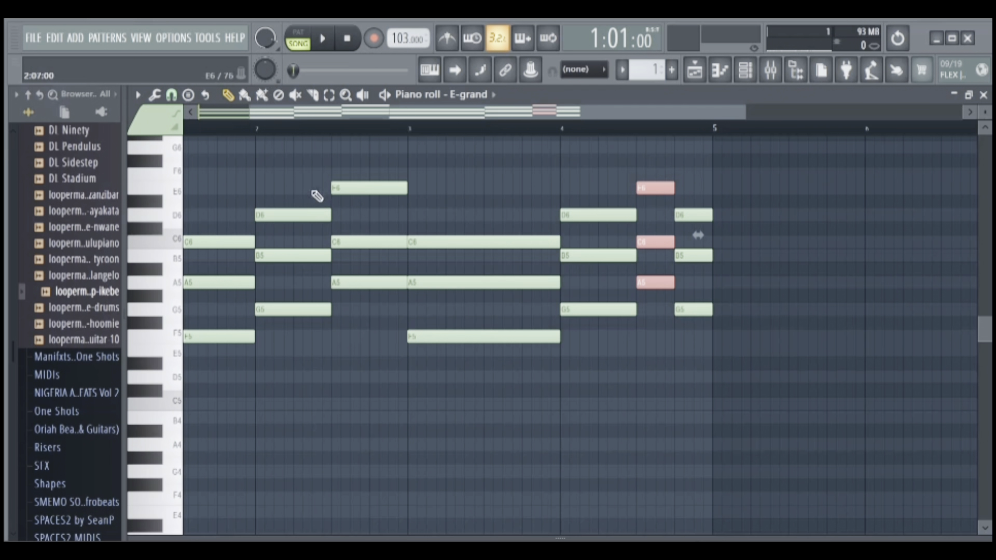
Select the top D6 and E6 notes of the chords in bars 2 and 4.
click(330, 95)
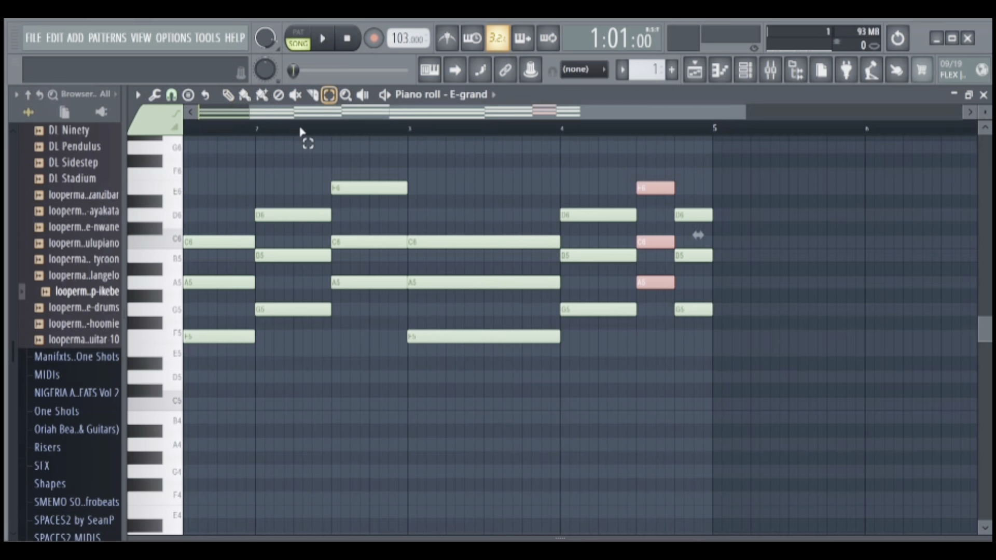
drag(248, 169, 735, 231)
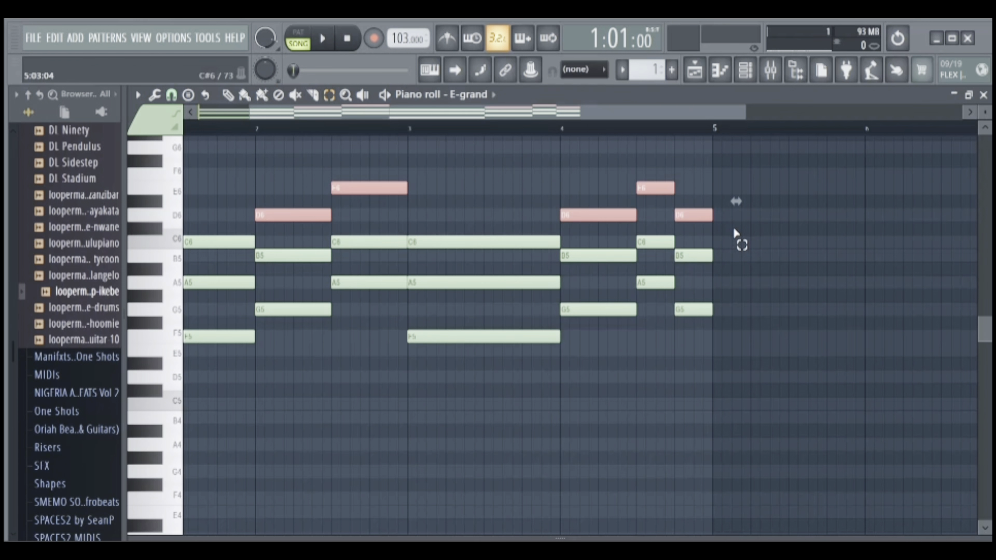
Try the selected top notes one octave lower, play the progression, and return them to their original octave.
key(ctrl+Down)
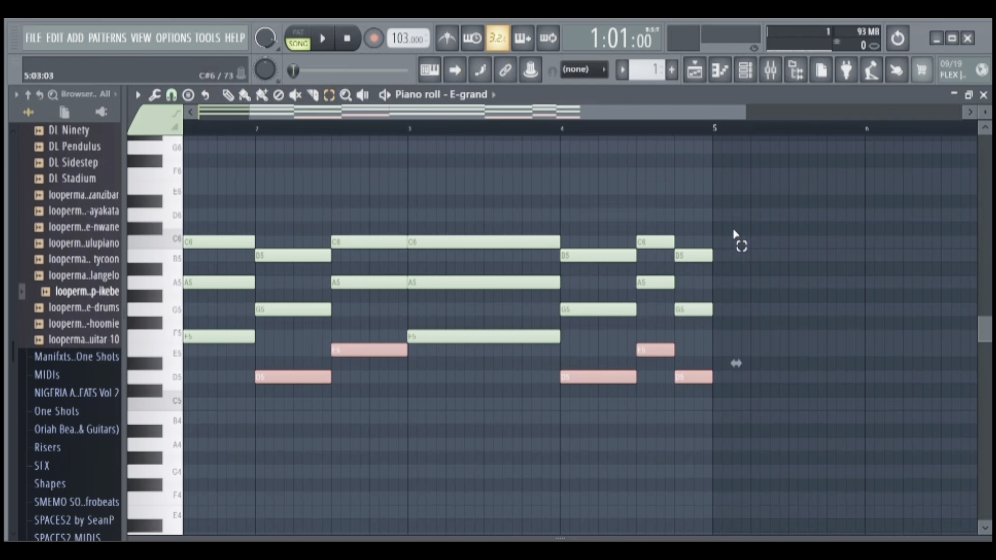
key(space)
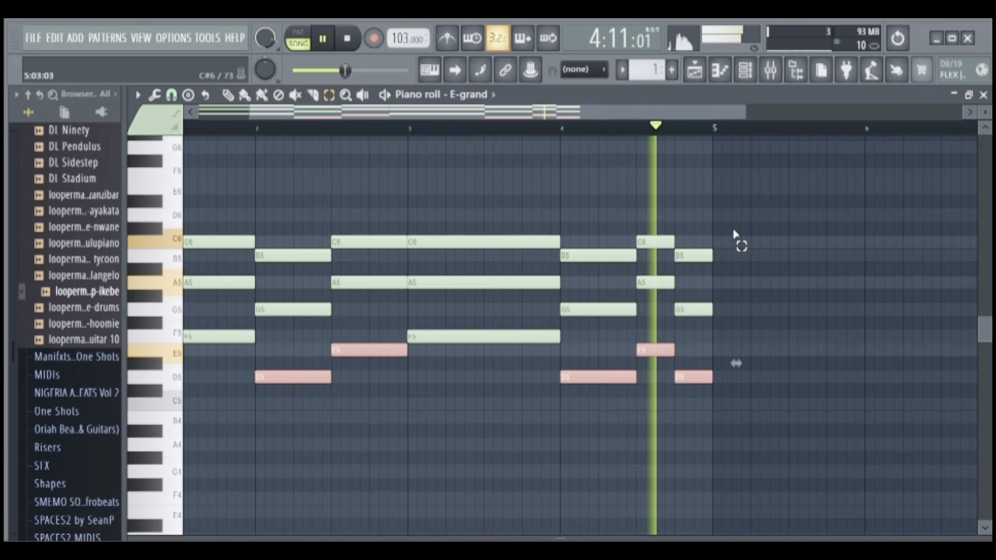
key(space)
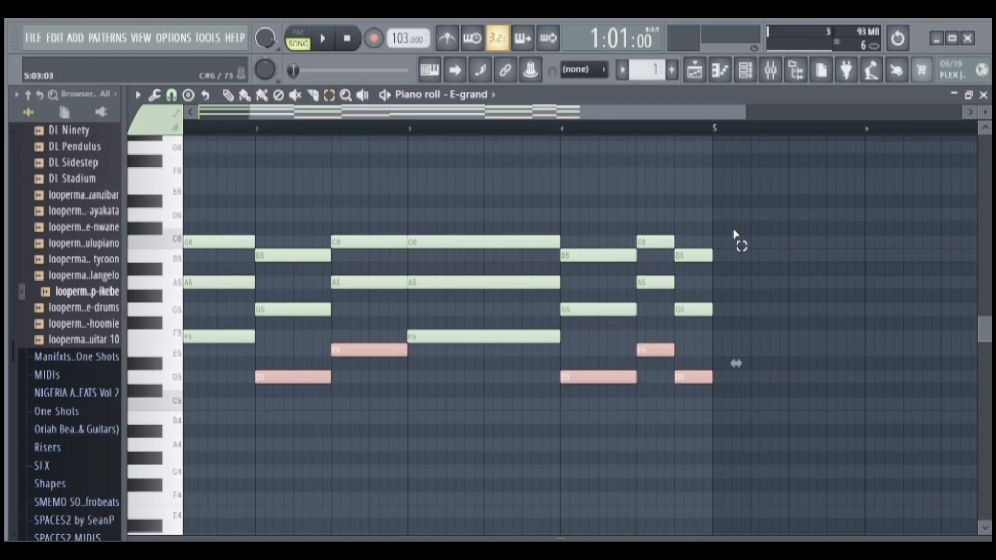
key(ctrl+Up)
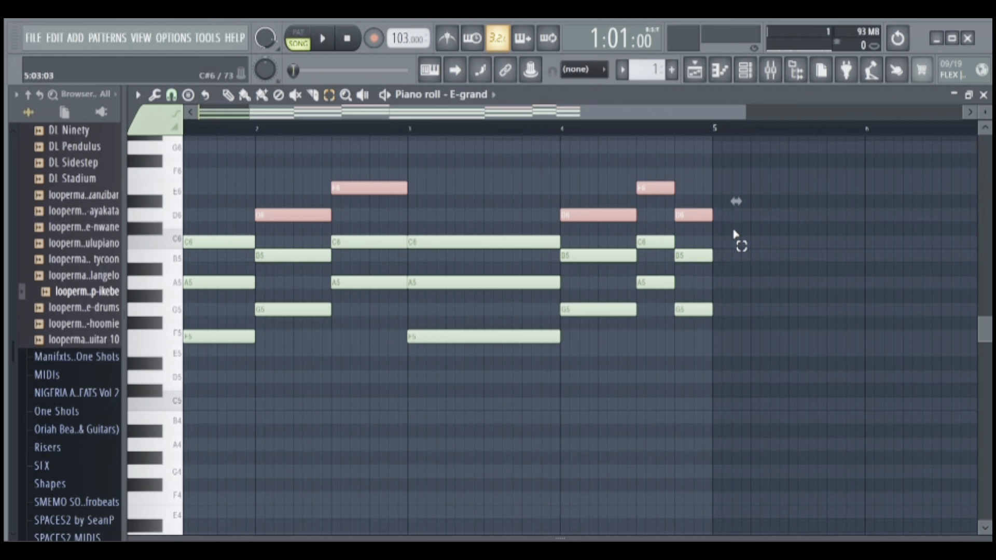
Try scaling the levels of the selected top notes with different multiplier amounts while playing the progression.
key(alt+x)
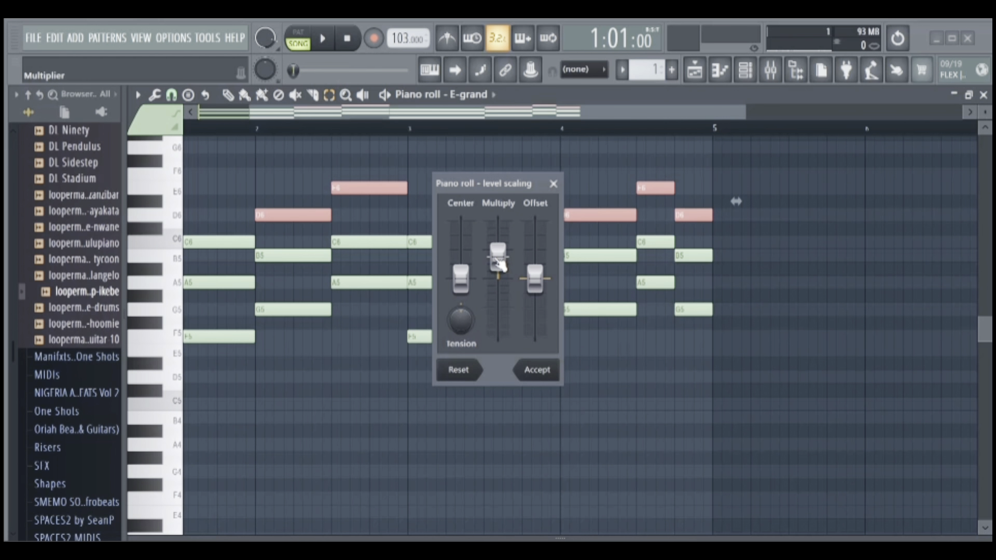
drag(499, 246, 494, 231)
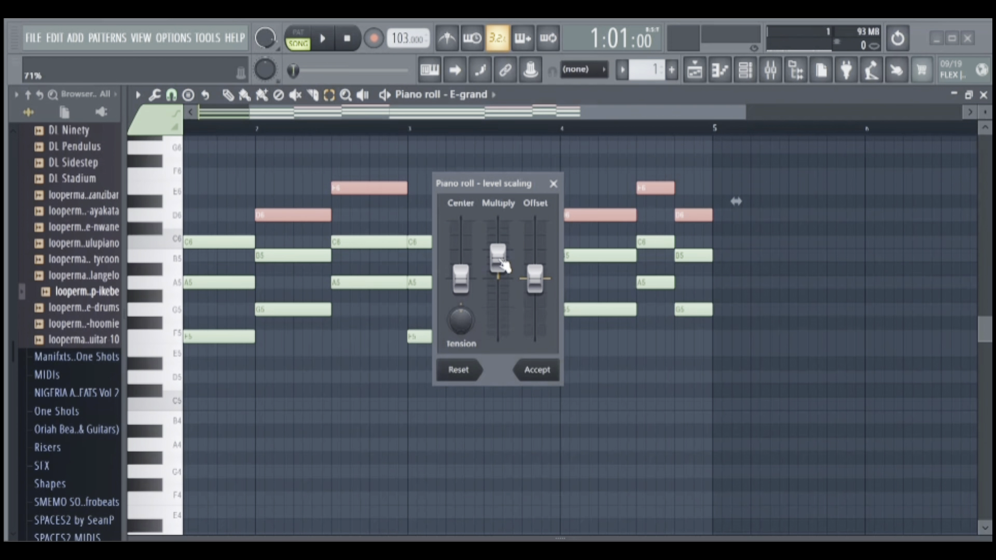
key(space)
drag(504, 265, 498, 222)
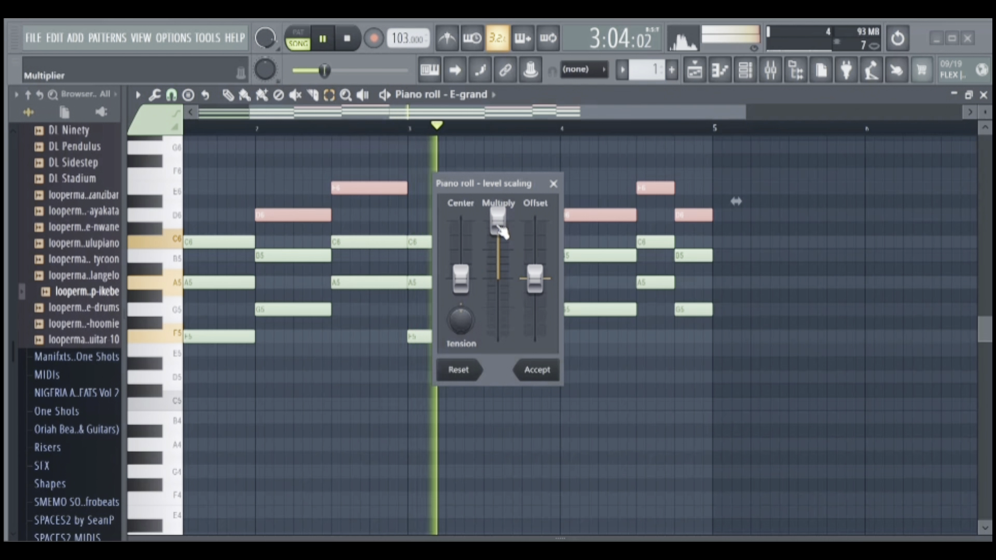
drag(502, 226, 499, 265)
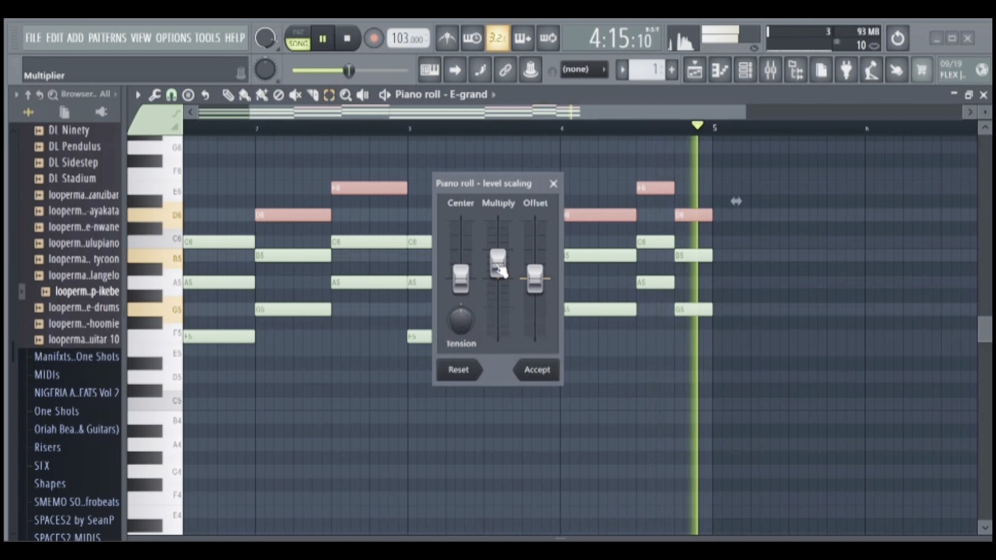
drag(499, 269, 501, 279)
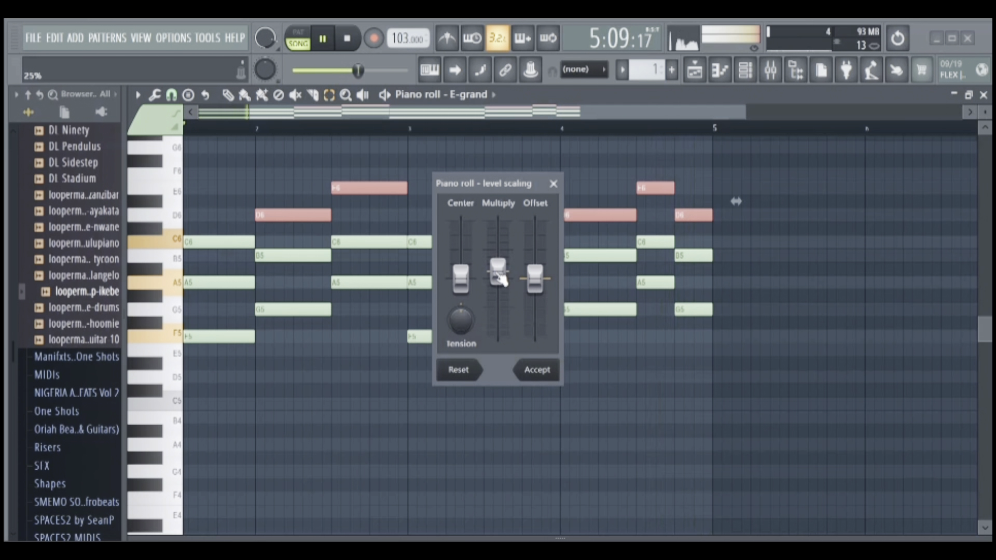
click(553, 184)
key(space)
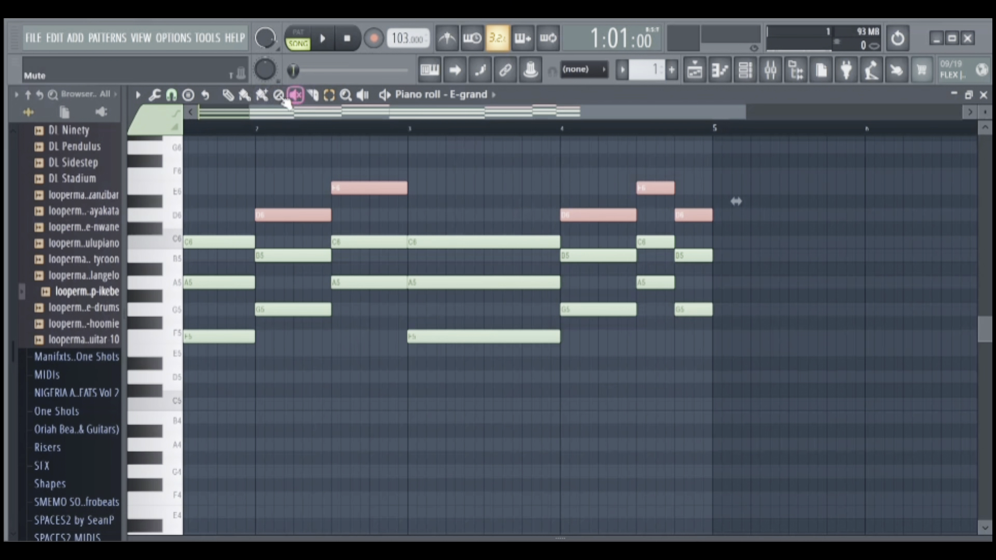
Clear the note selection and apply level scaling to all the chord notes, raising the multiplier by ear during playback.
click(228, 95)
click(440, 228)
right_click(451, 231)
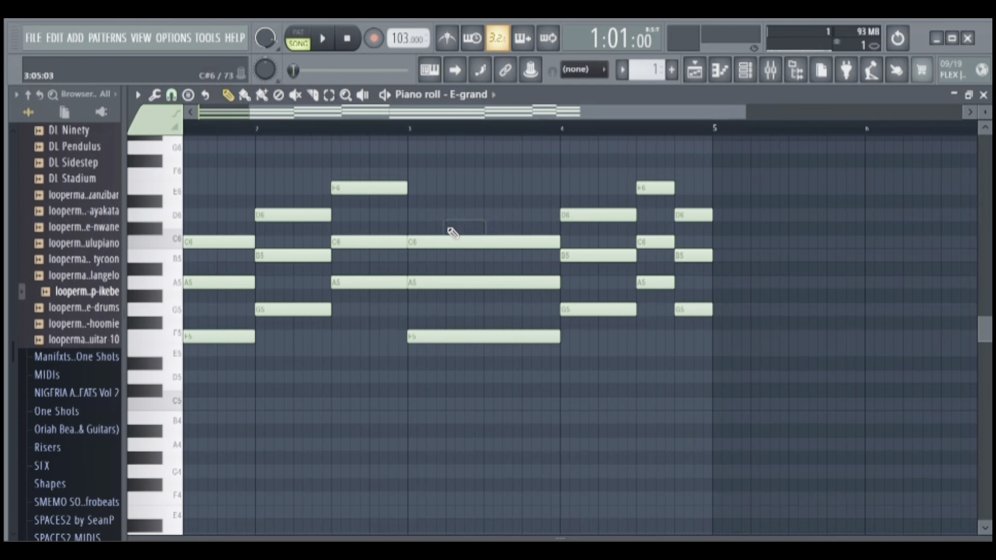
drag(435, 118, 340, 130)
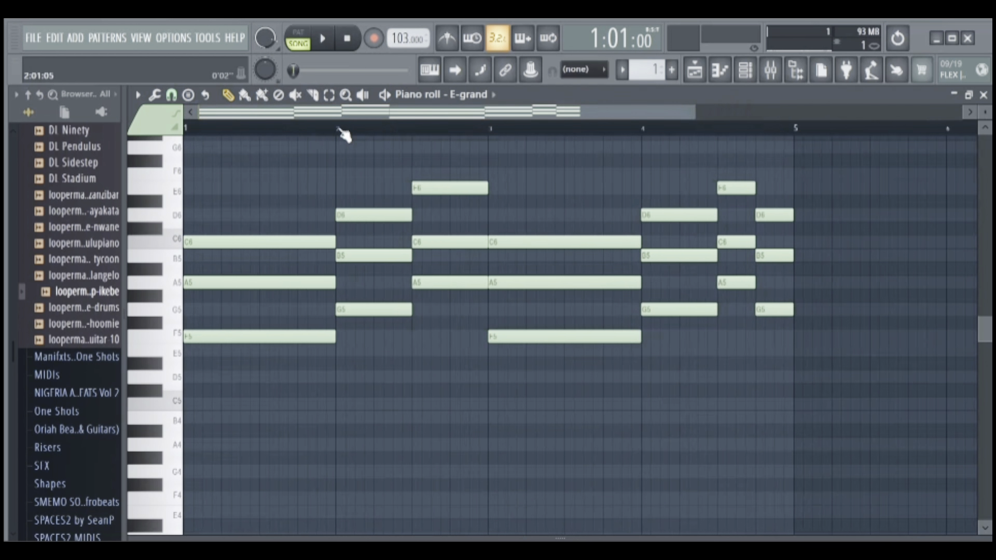
key(alt+x)
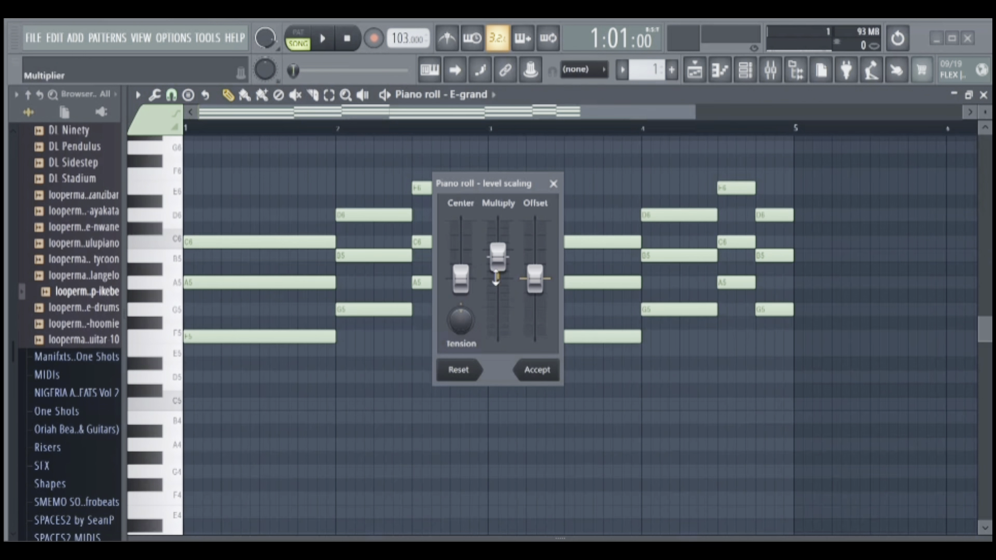
key(space)
drag(503, 263, 503, 227)
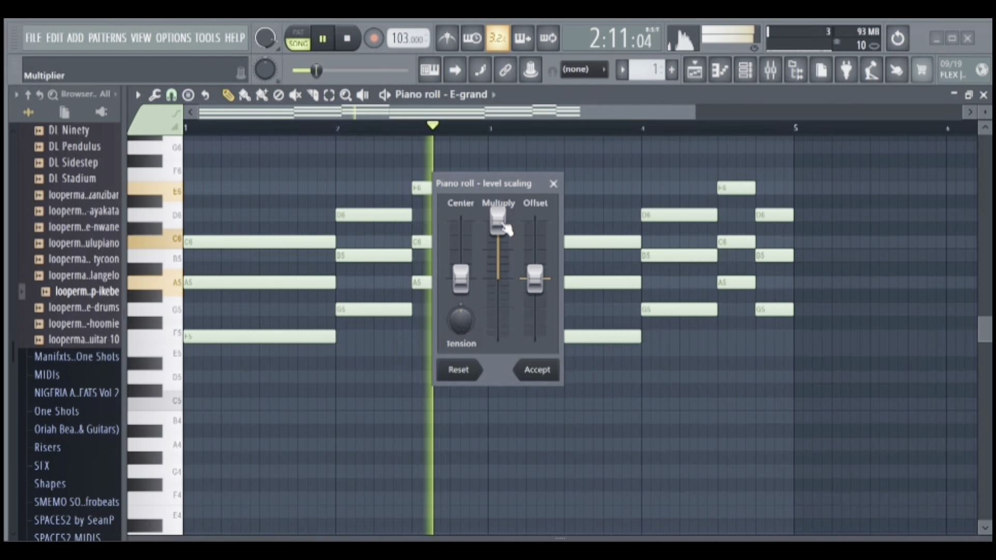
drag(506, 228, 506, 262)
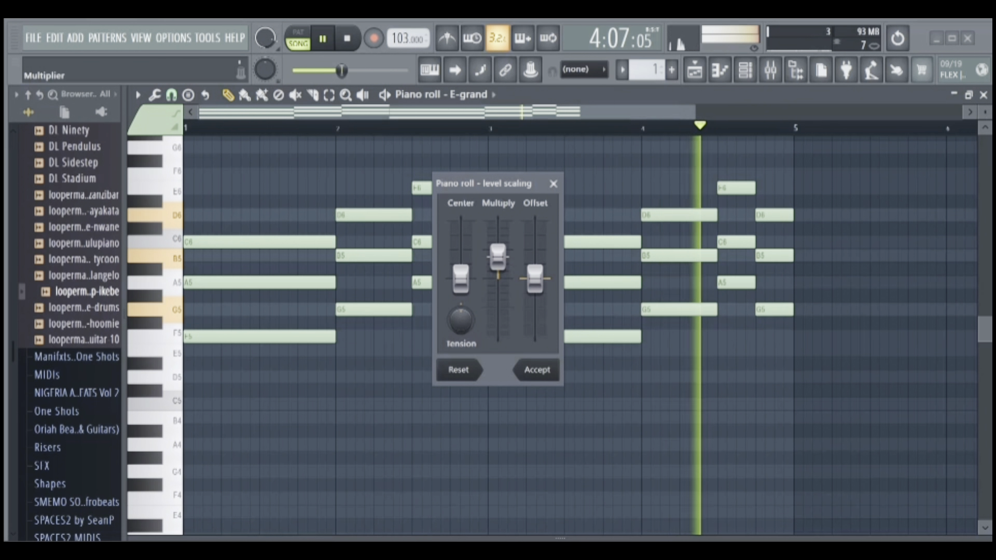
drag(505, 263, 514, 313)
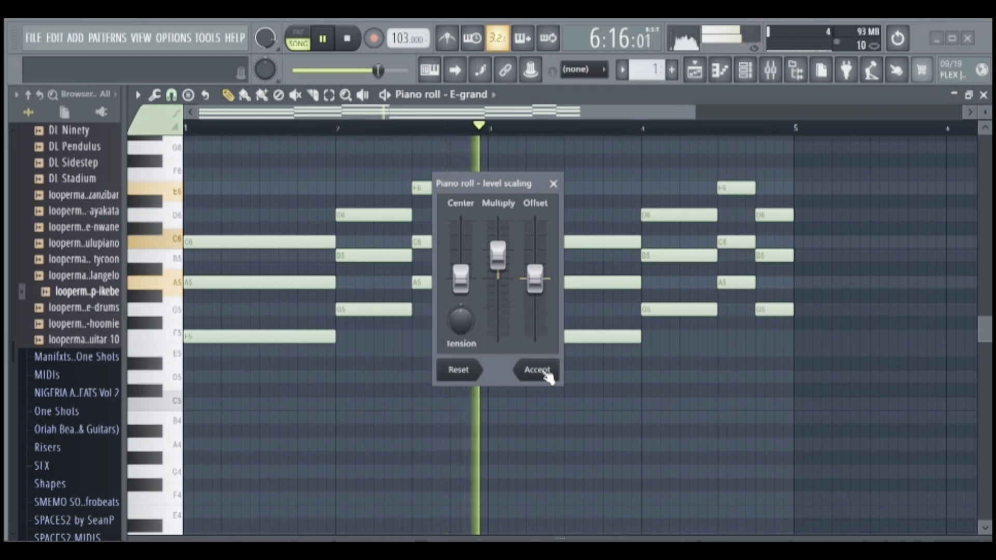
click(537, 371)
key(space)
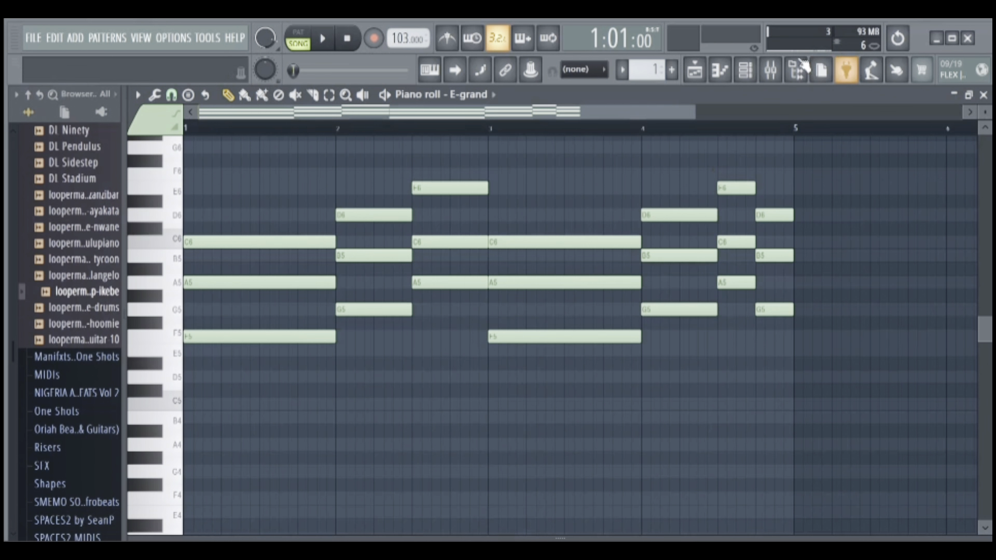
Add a Sytrus instrument channel and load its Orchestral 1 preset.
click(797, 70)
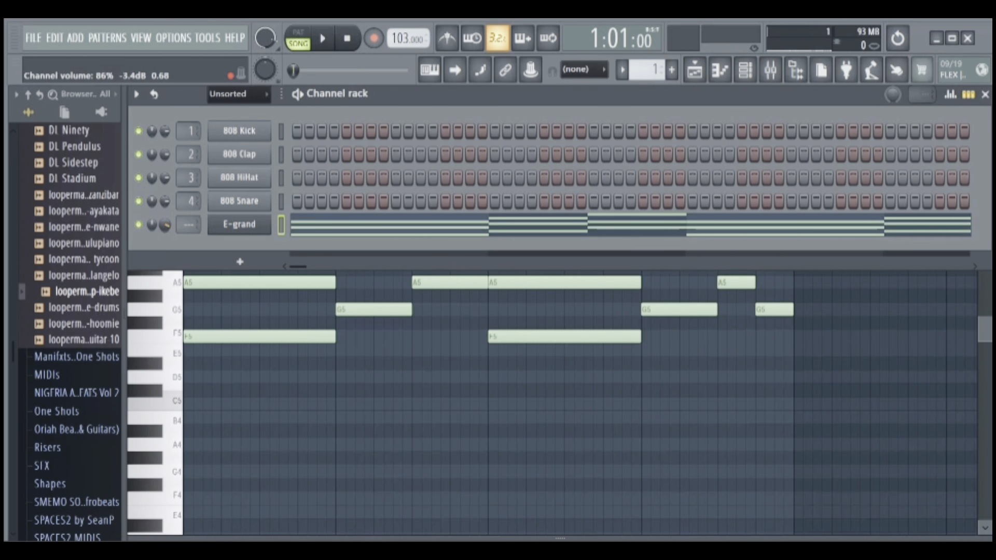
click(240, 261)
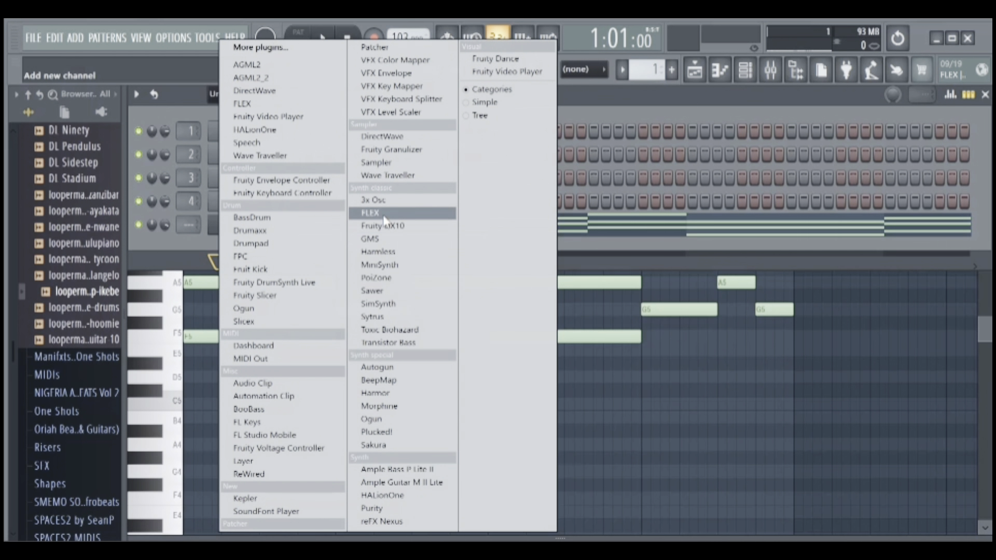
click(385, 319)
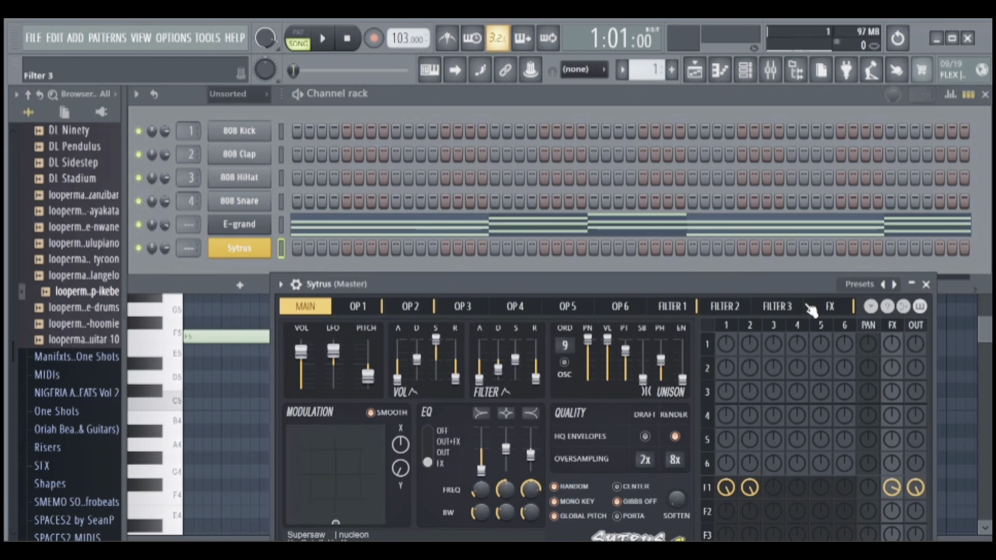
click(861, 286)
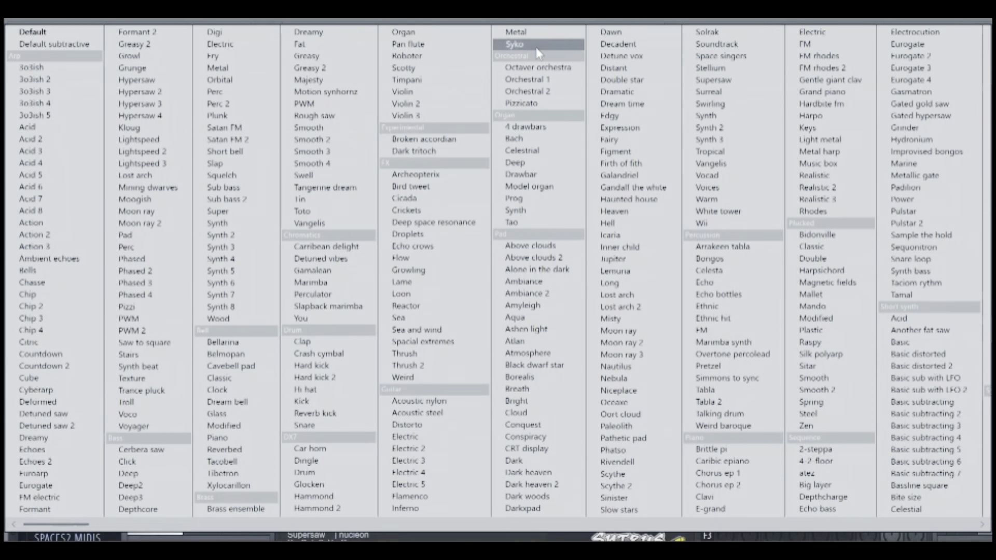
click(526, 80)
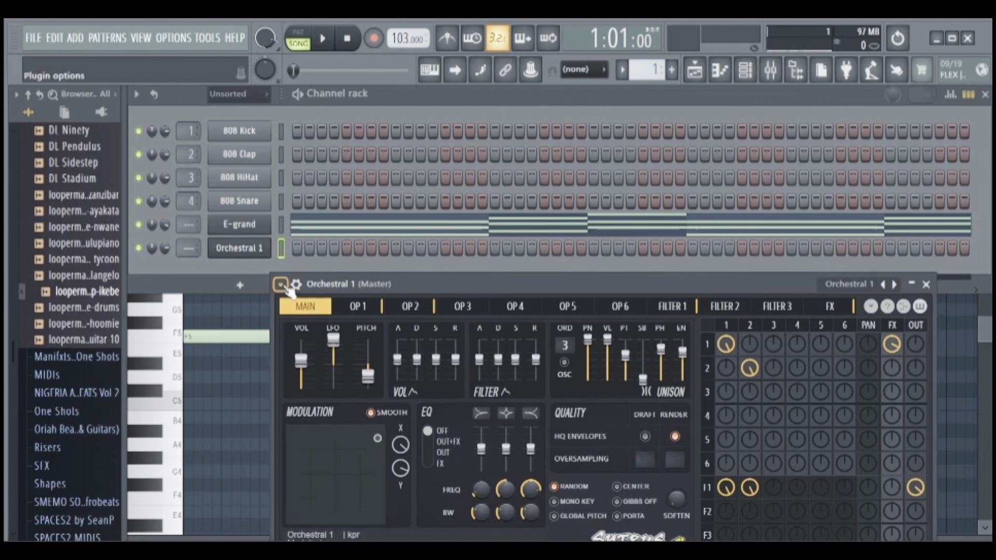
Open the Orchestral 1 channel's piano roll and audition the G#5, F#5 and C5 notes.
click(279, 284)
click(311, 247)
click(155, 294)
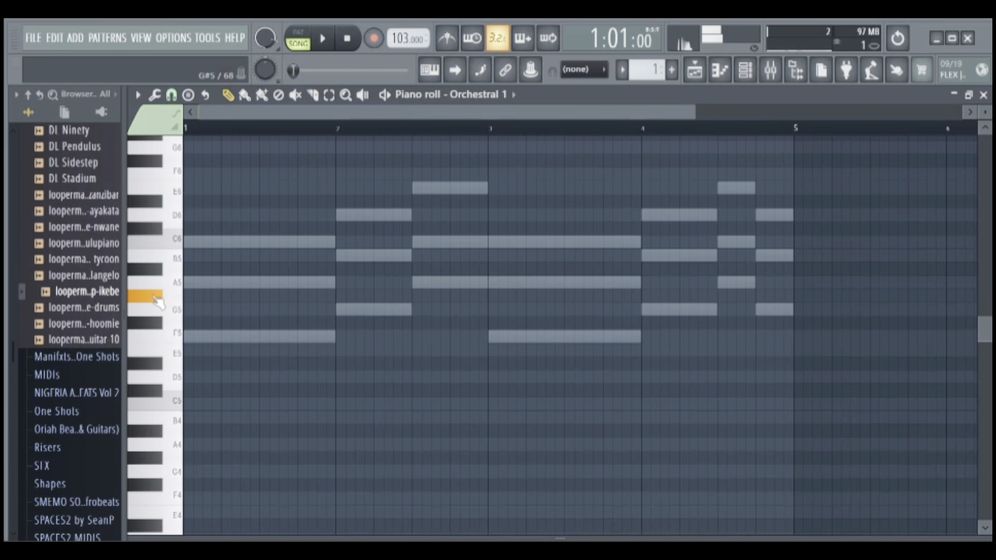
click(153, 323)
click(173, 400)
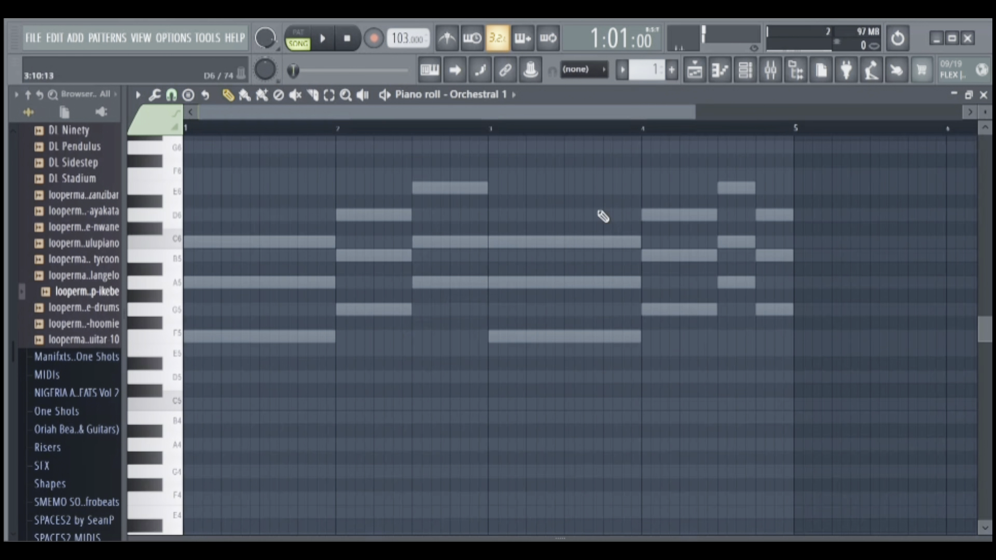
Copy the E-grand channel's chord progression and paste it into the Orchestral 1 channel.
click(745, 70)
right_click(240, 223)
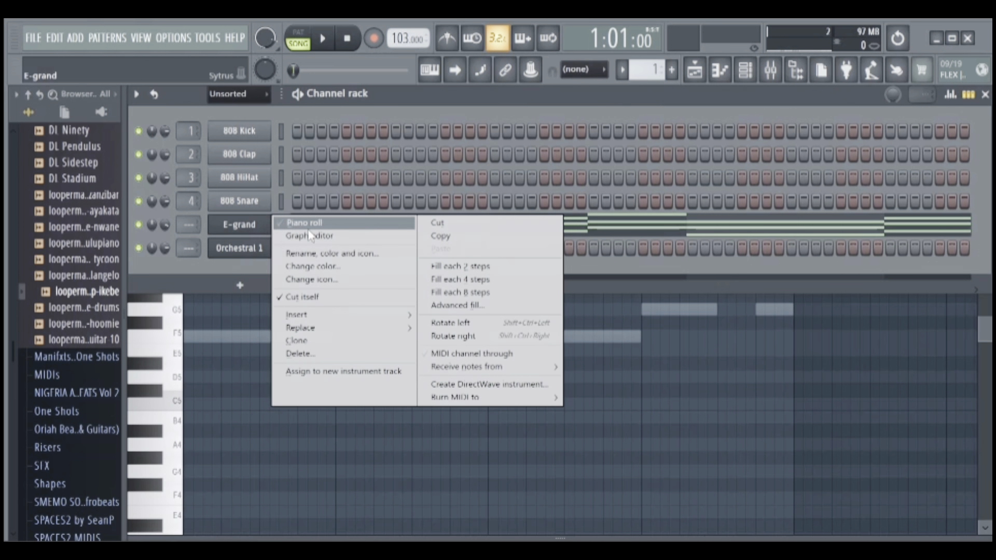
click(444, 237)
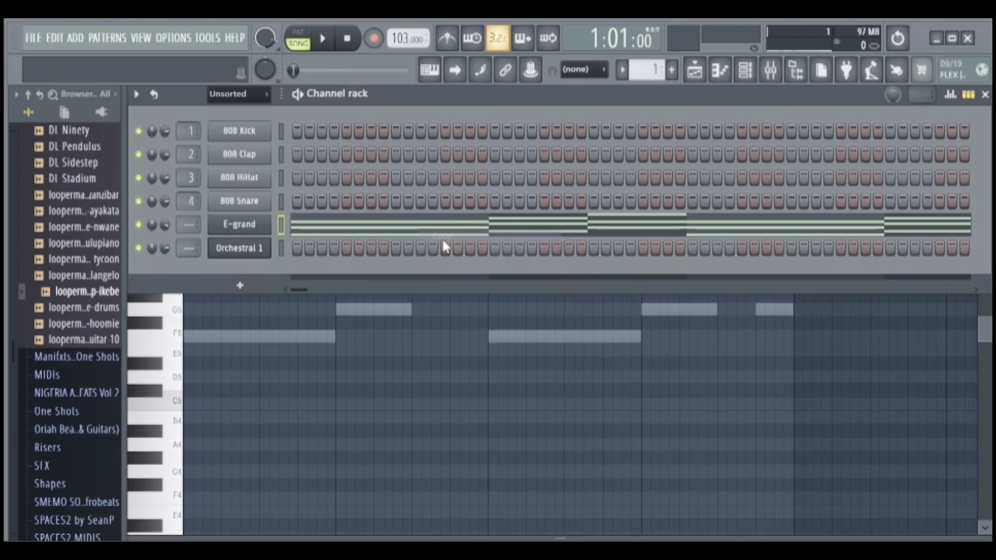
right_click(259, 250)
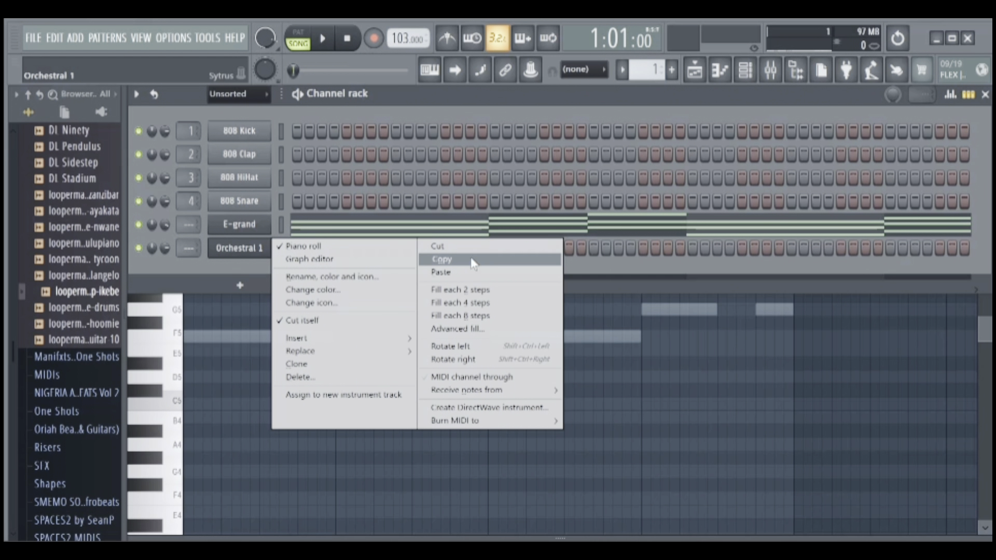
right_click(253, 229)
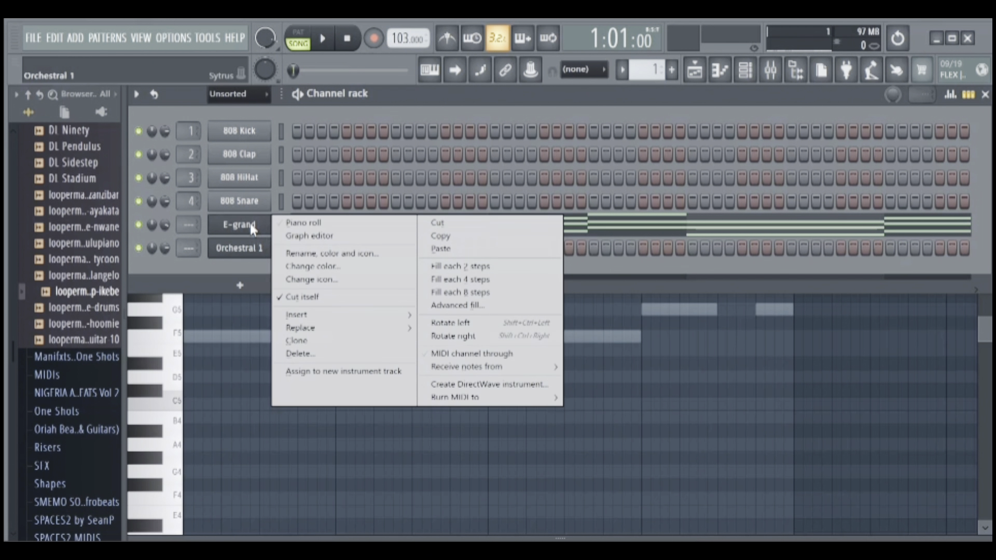
click(438, 237)
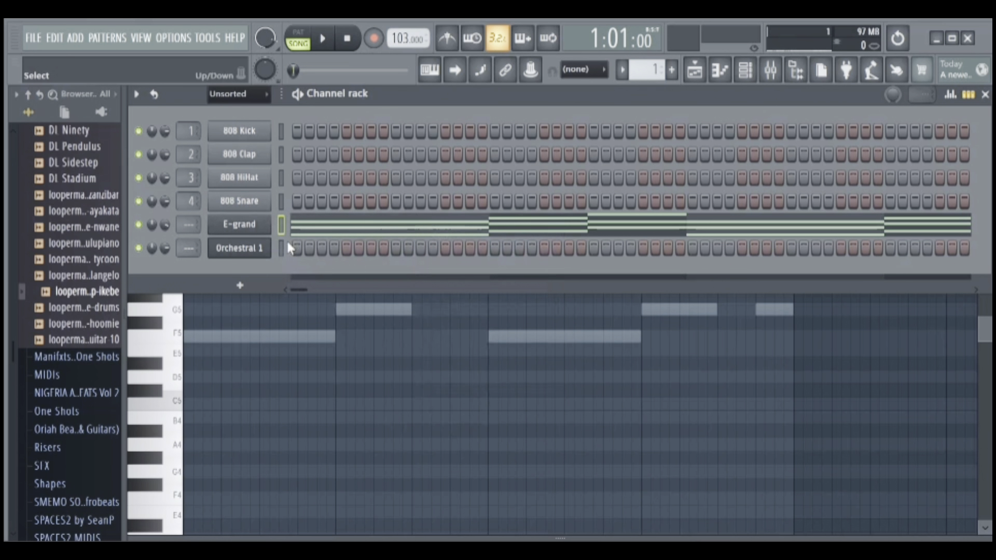
right_click(260, 250)
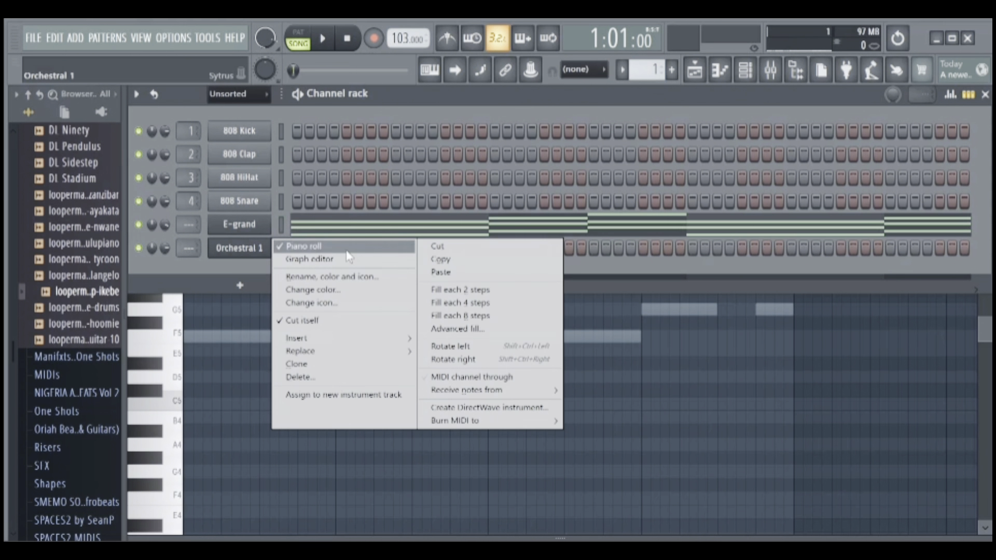
click(440, 273)
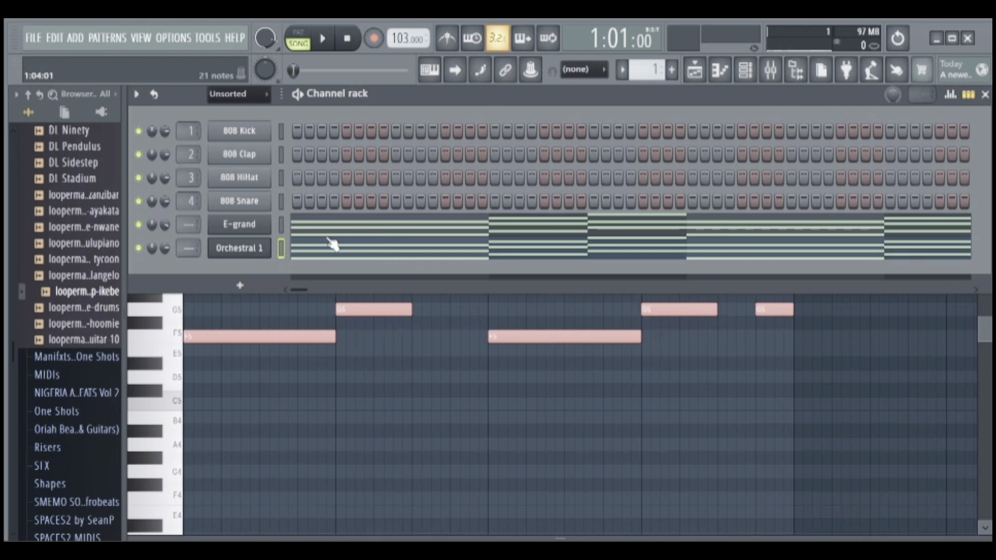
Play back the layered E-grand and Orchestral 1 chords twice to check how they blend.
key(space)
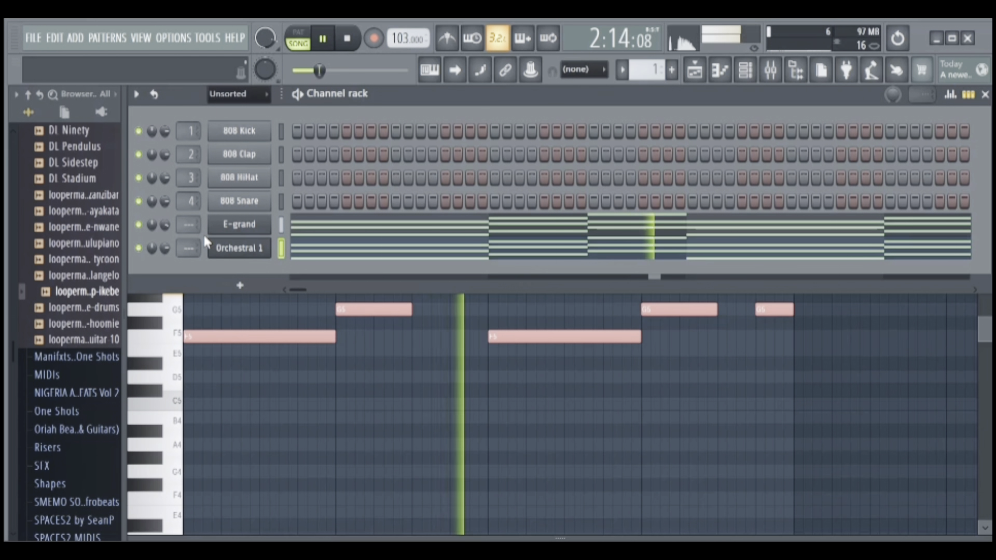
key(space)
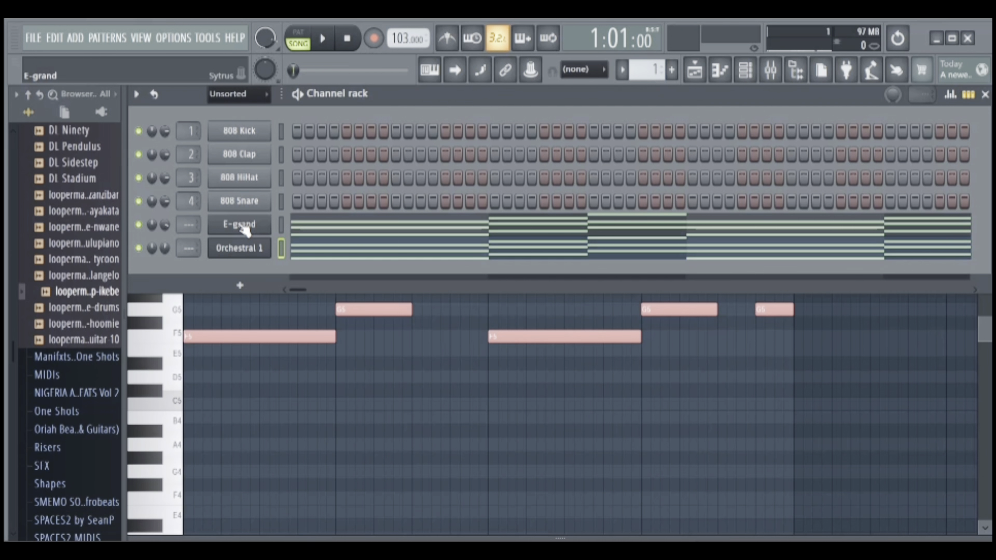
key(space)
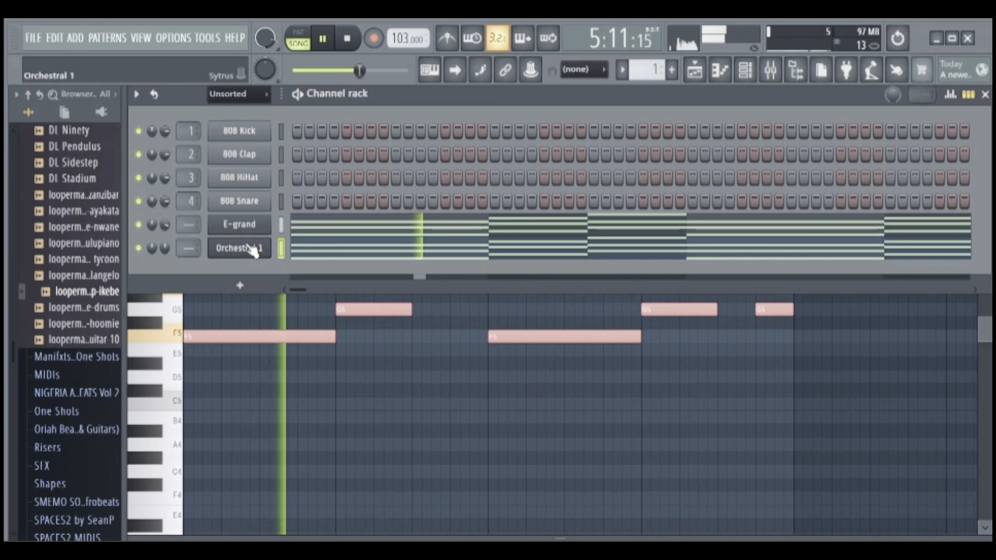
key(space)
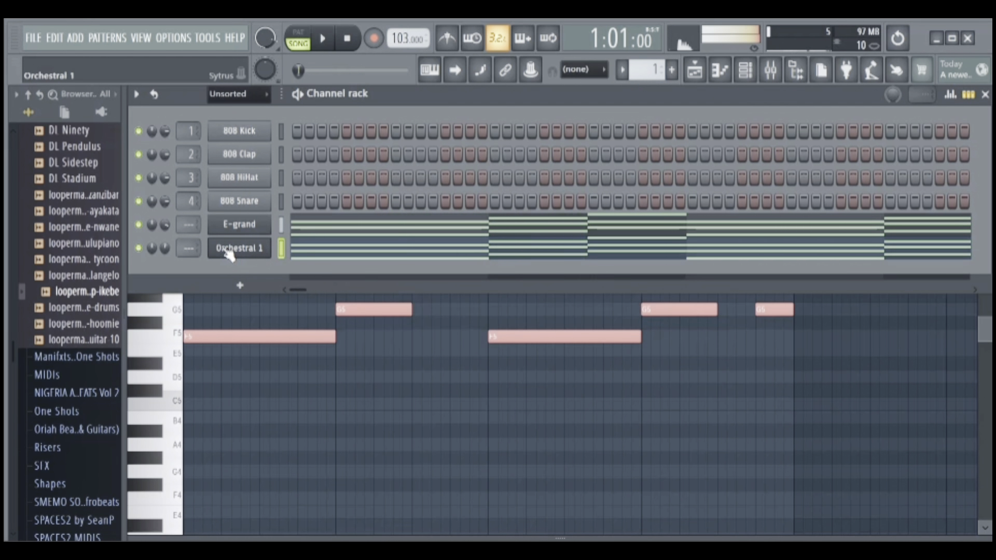
Add another Sytrus instrument channel and load its Marimba preset.
click(247, 285)
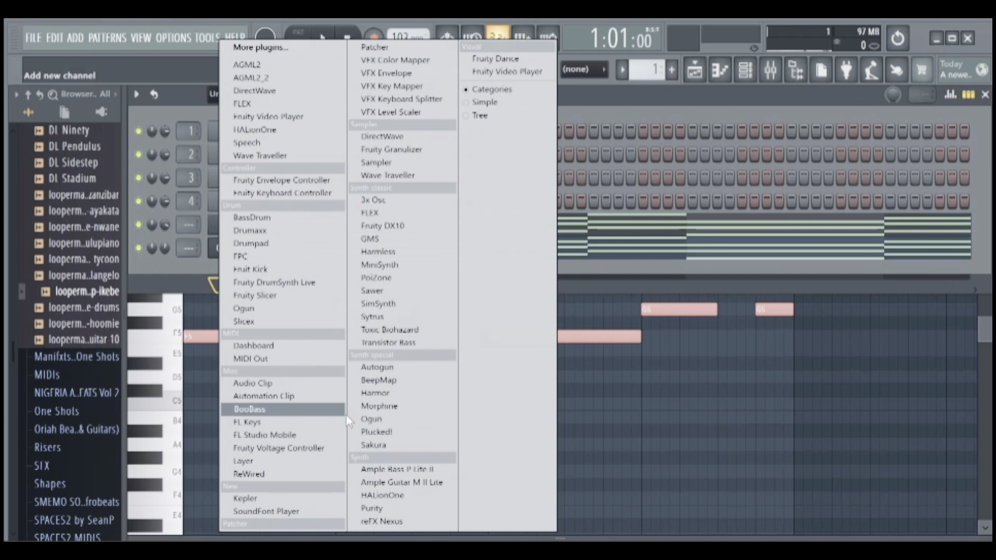
click(388, 317)
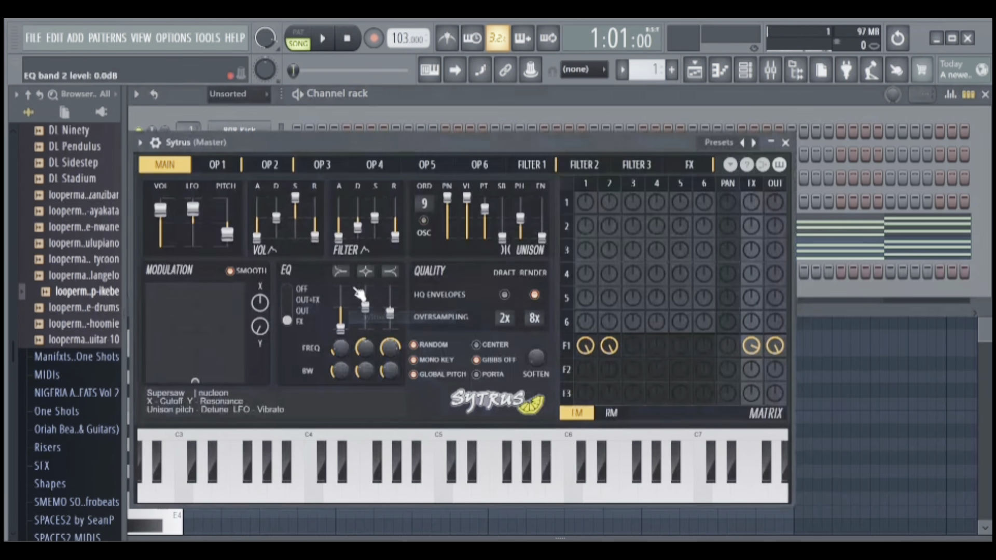
click(718, 142)
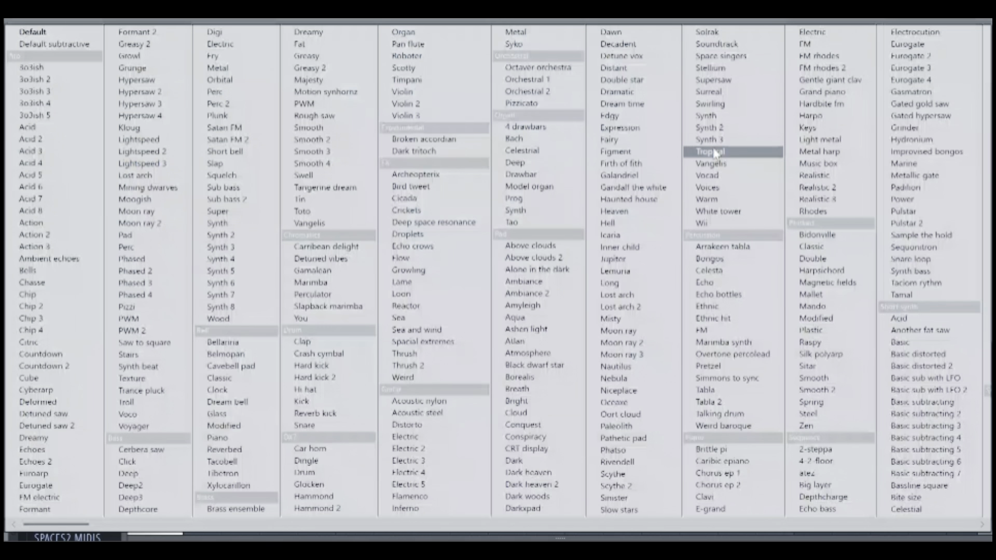
click(322, 285)
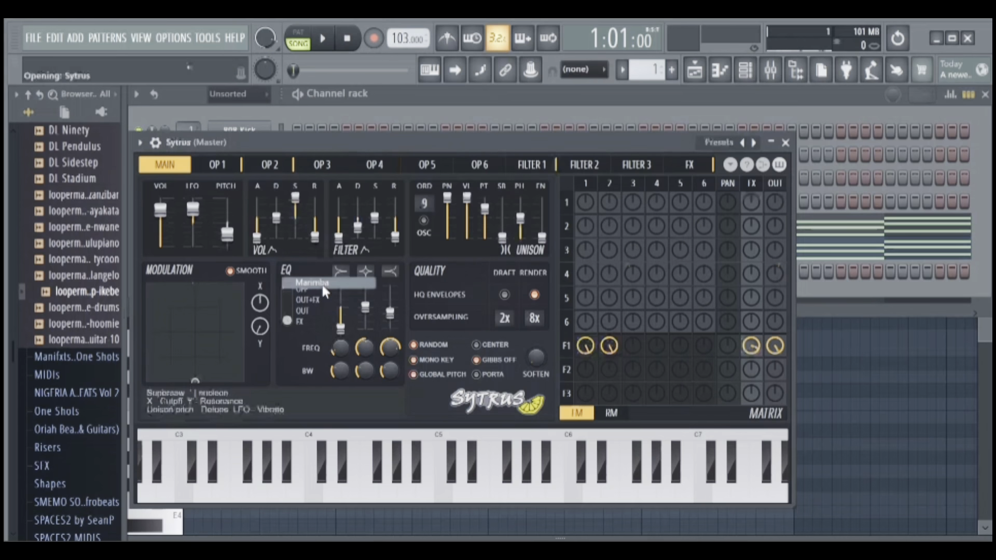
Audition the Marimba preset with a handful of notes across its keyboard and close the instrument window.
click(454, 461)
click(377, 461)
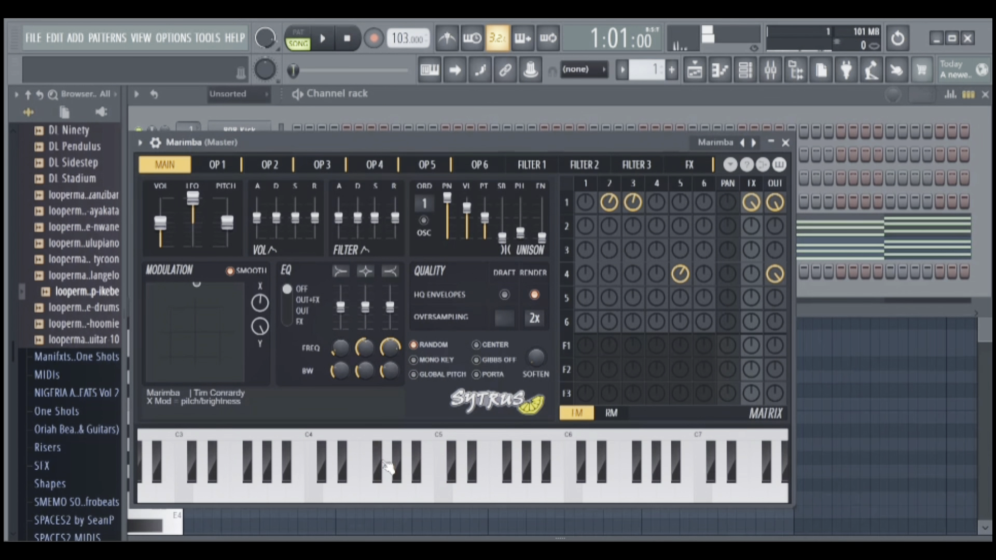
click(594, 485)
click(519, 485)
click(597, 485)
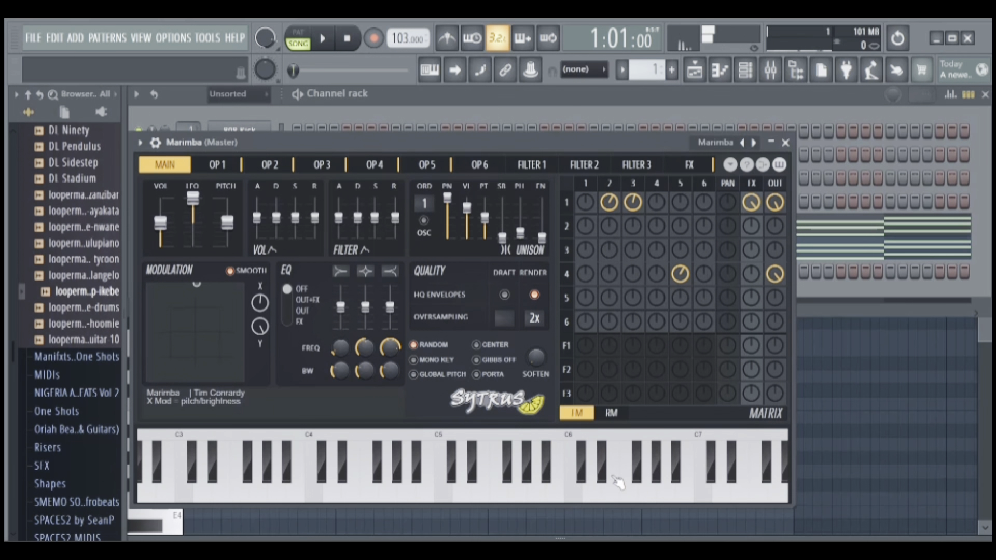
click(785, 142)
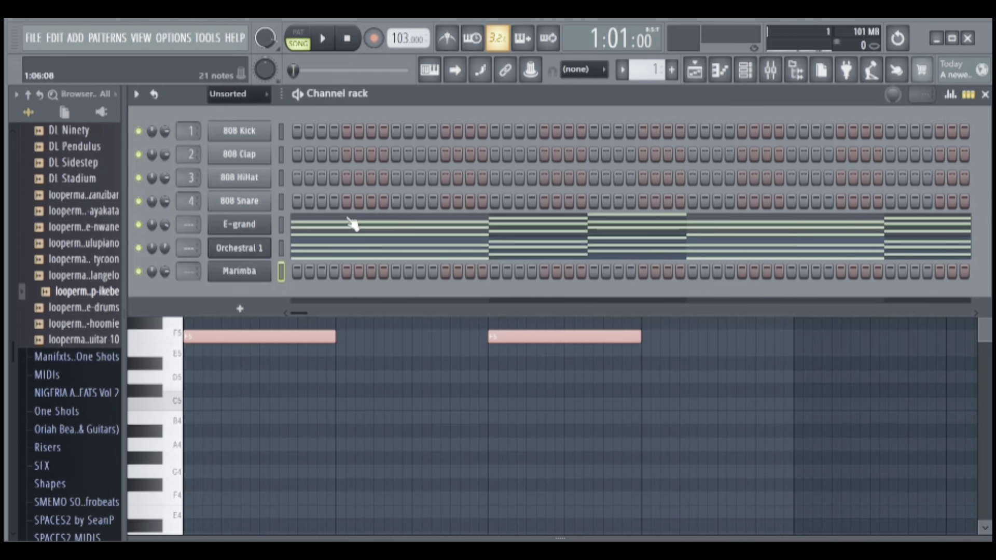
Copy the E-grand channel's chord progression, paste it into the Marimba channel, and open the Marimba piano roll.
right_click(258, 234)
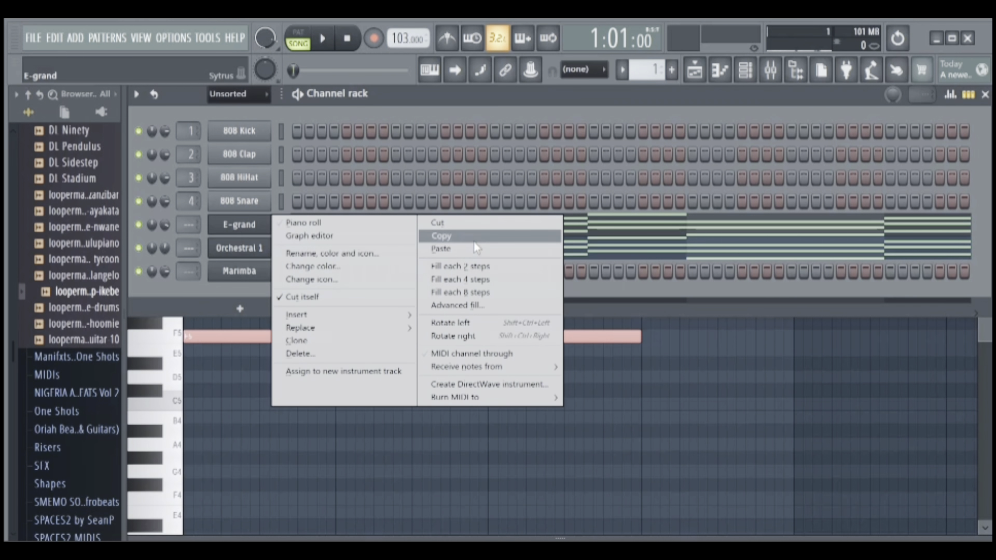
click(438, 240)
right_click(264, 266)
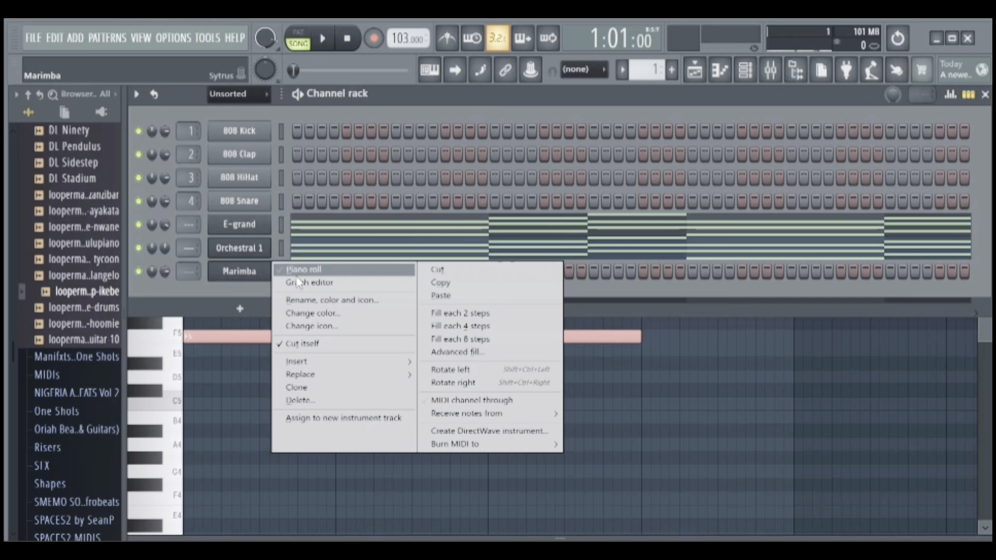
click(443, 297)
right_click(254, 267)
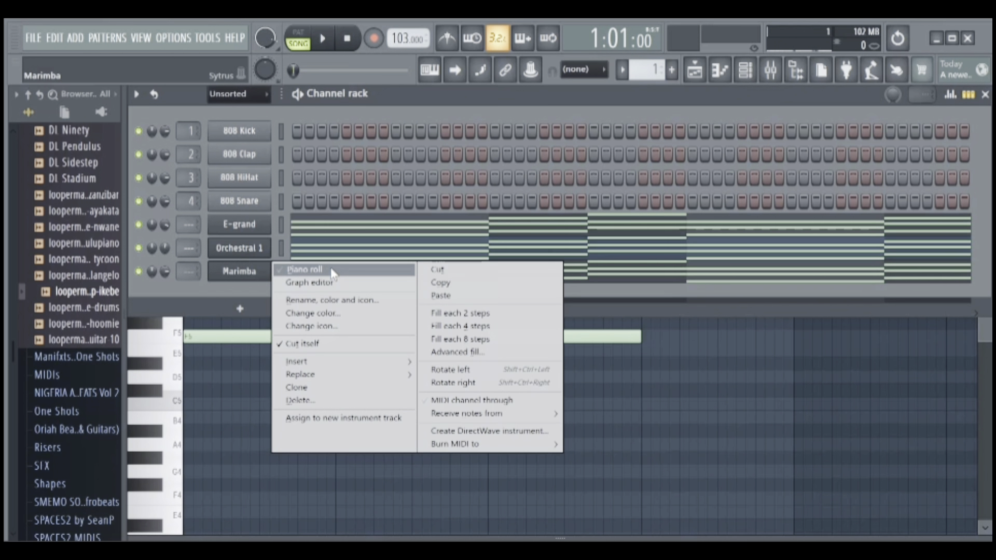
click(284, 270)
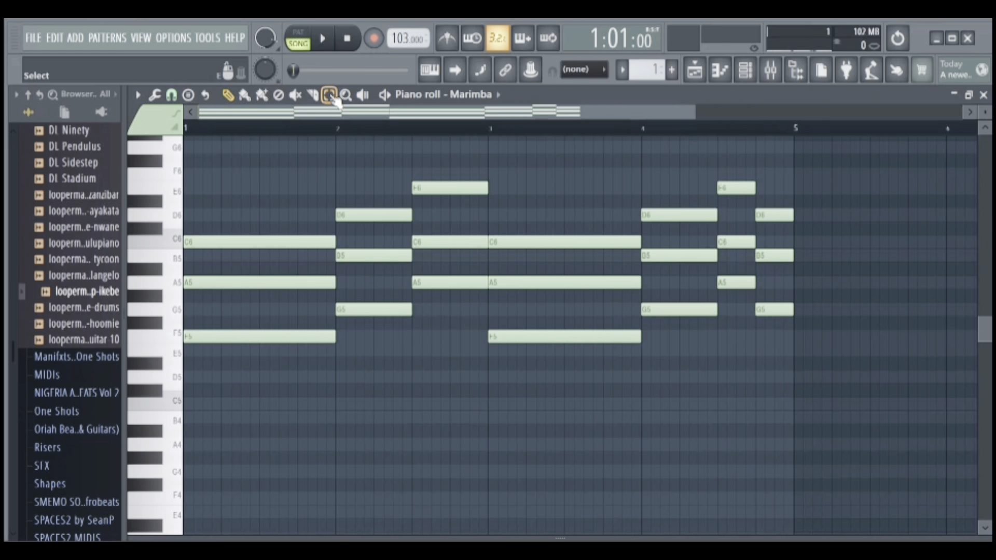
Select all the Marimba notes and shift them two steps right so the first chord starts at 1:03:00.
key(ctrl+a)
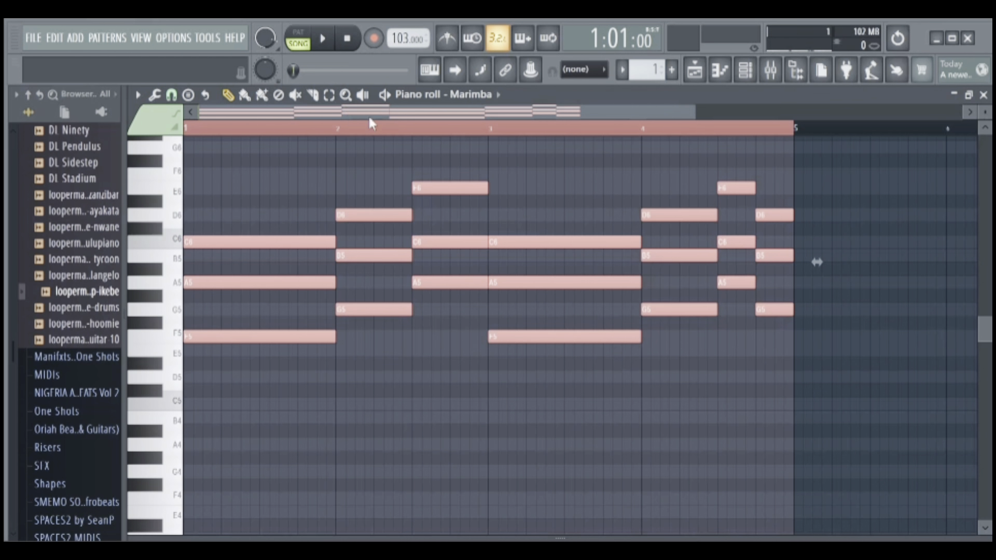
click(445, 133)
click(329, 95)
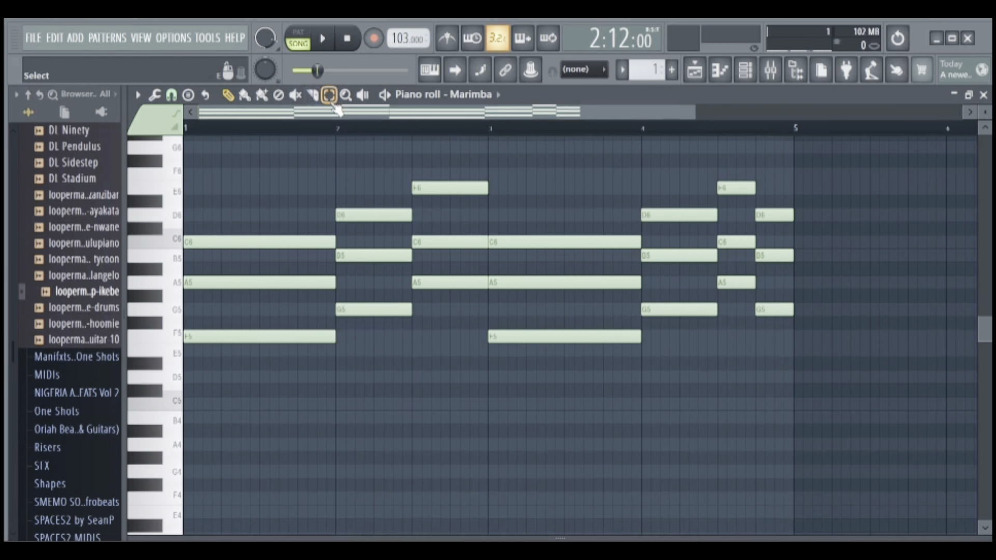
drag(231, 150, 810, 519)
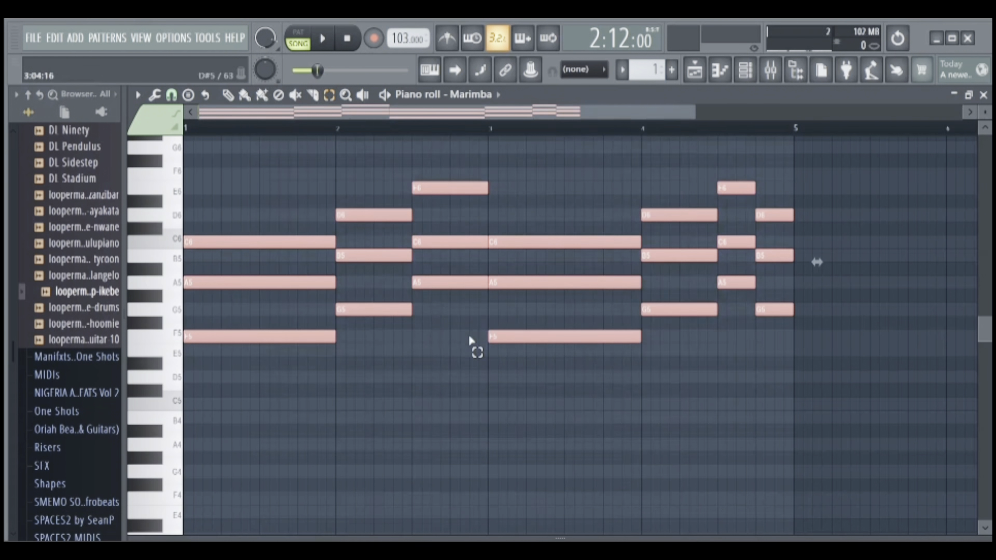
click(228, 94)
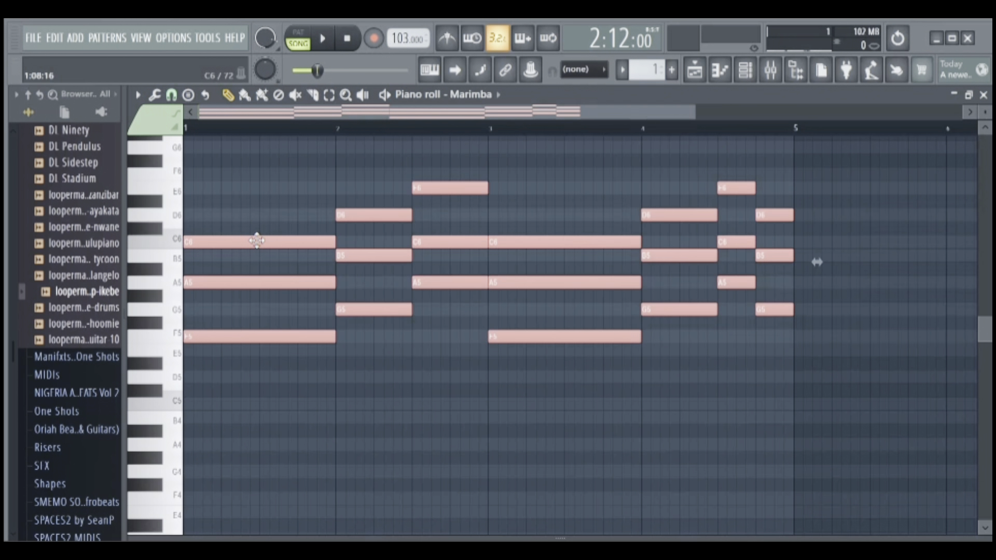
drag(271, 241, 276, 244)
Play back the shifted Marimba chords with the other layers from the start to check the timing.
key(space)
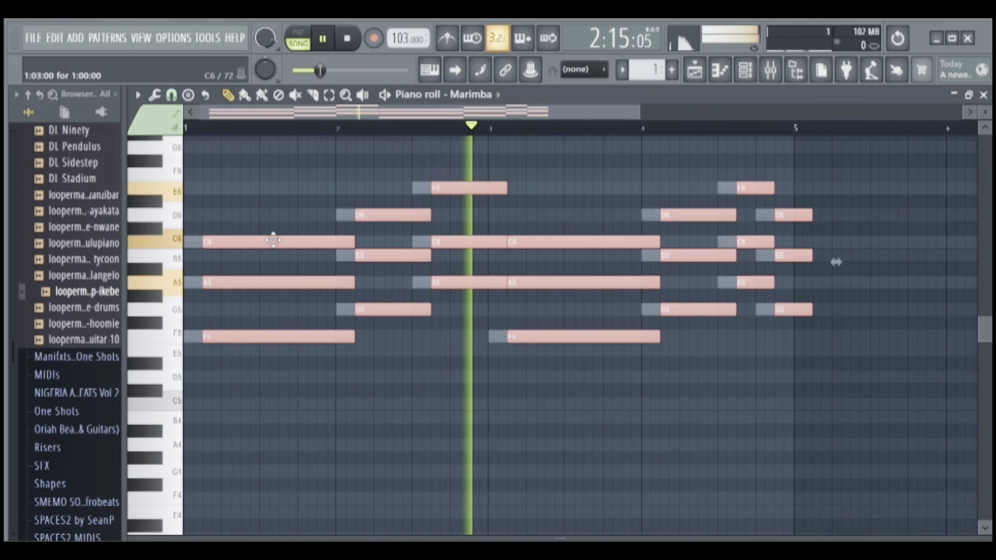
key(space)
click(347, 39)
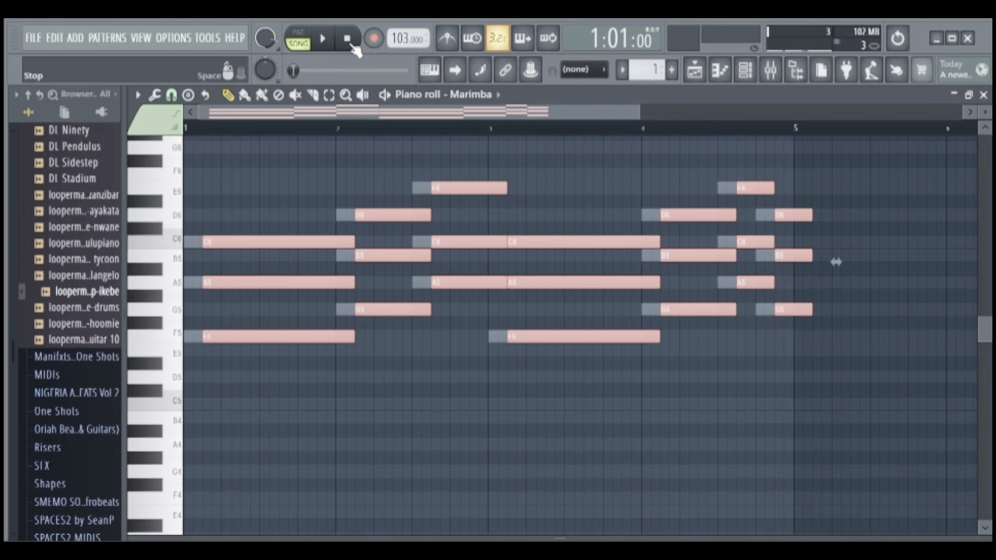
key(space)
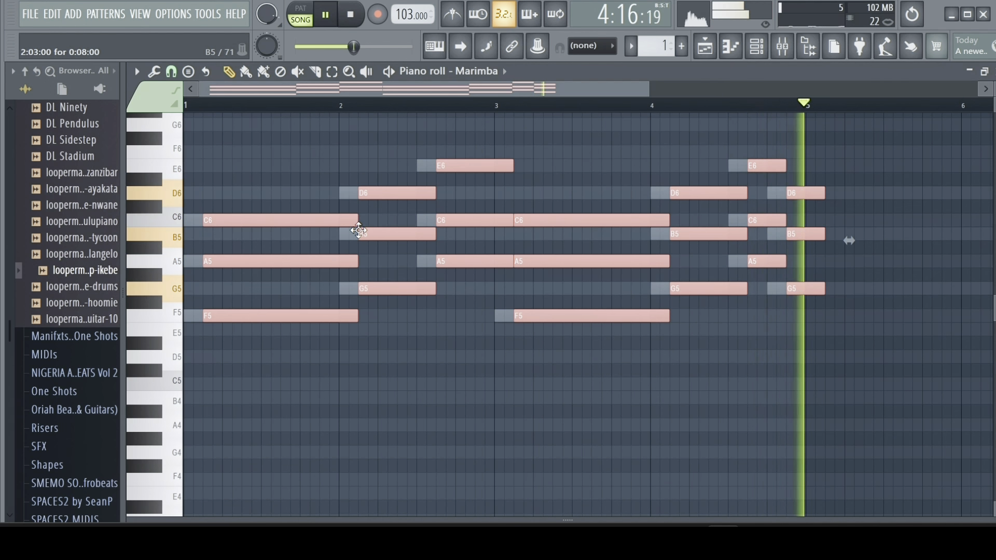
key(space)
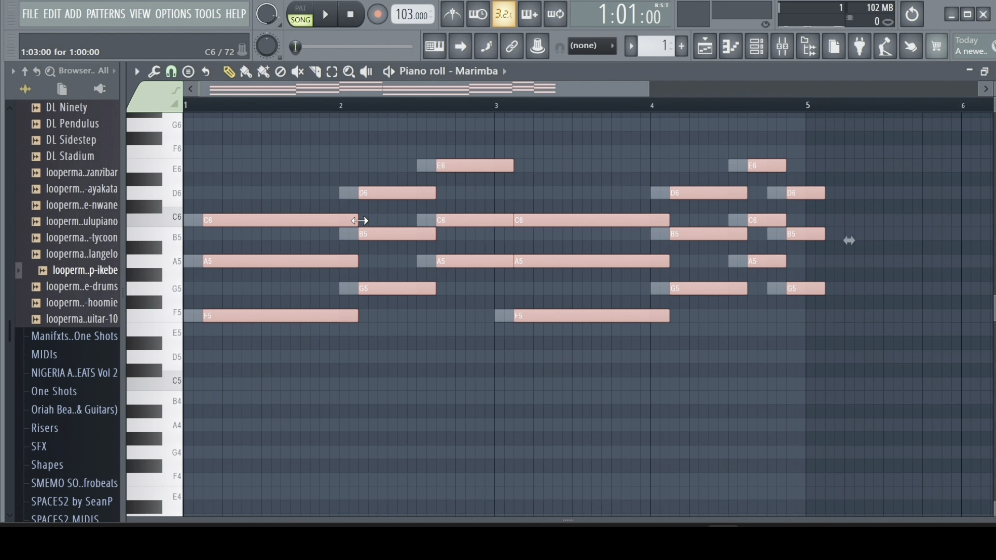
Shorten all the Marimba notes by two steps so they end with the original chords, and play the result back.
drag(359, 220, 344, 225)
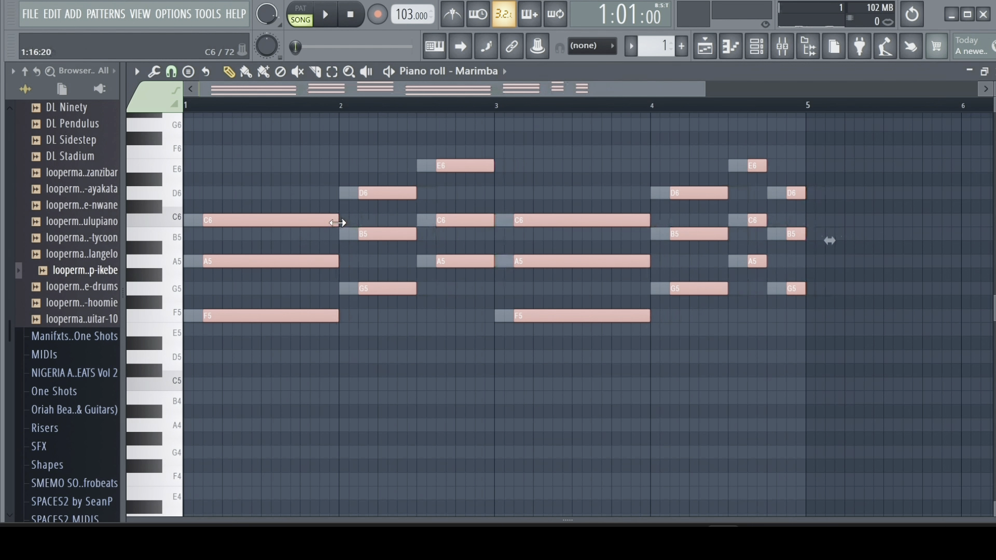
key(space)
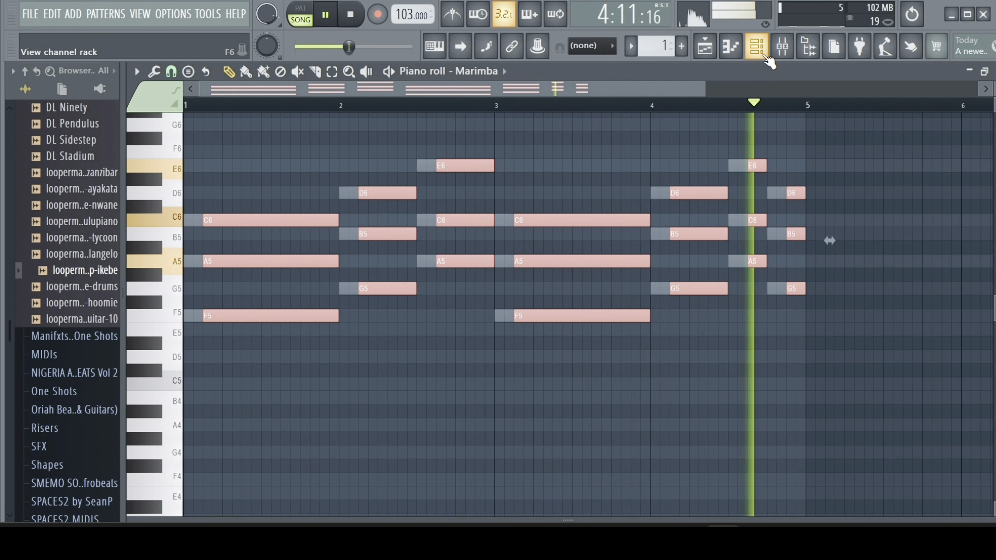
key(space)
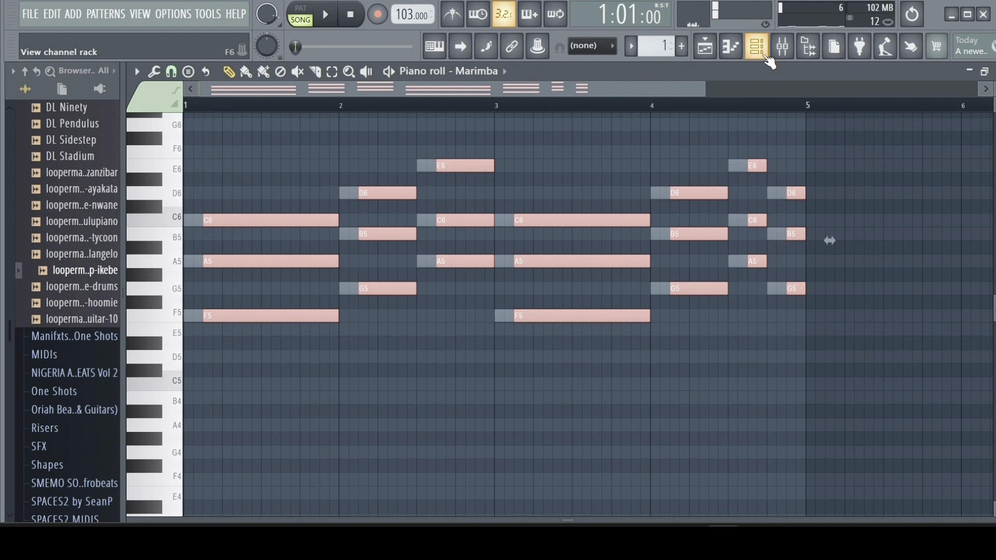
Add a new Sytrus instrument channel below Marimba and replace its plugin with Sakura.
click(762, 52)
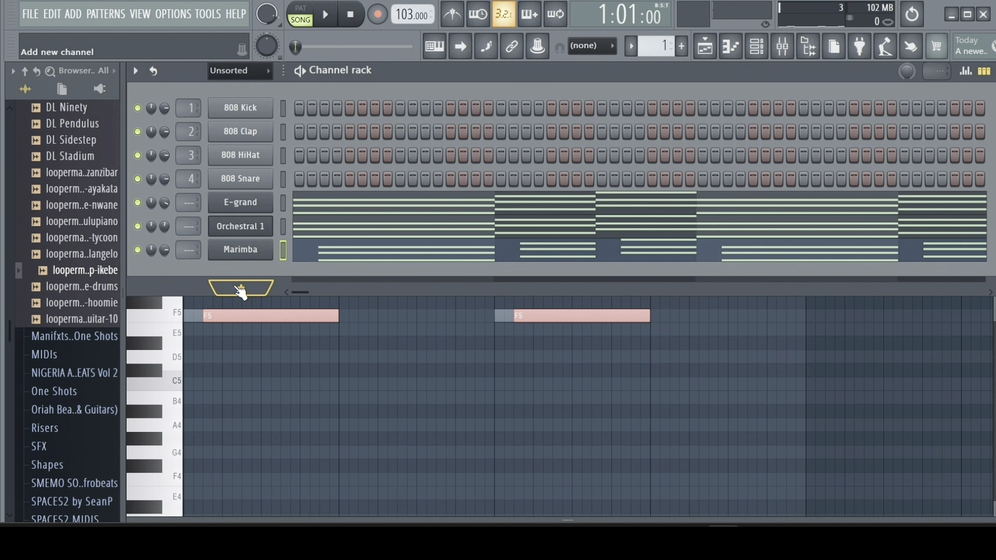
click(235, 286)
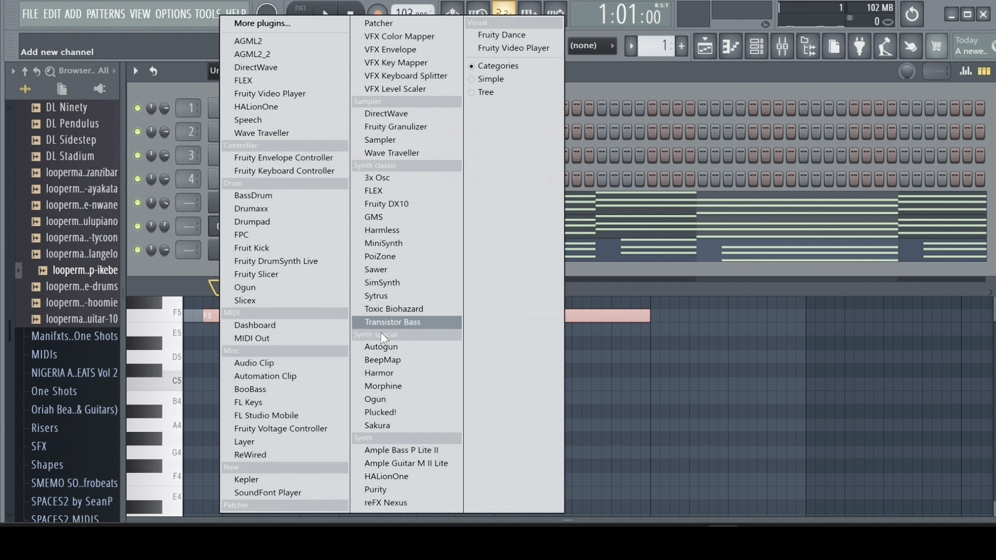
click(384, 299)
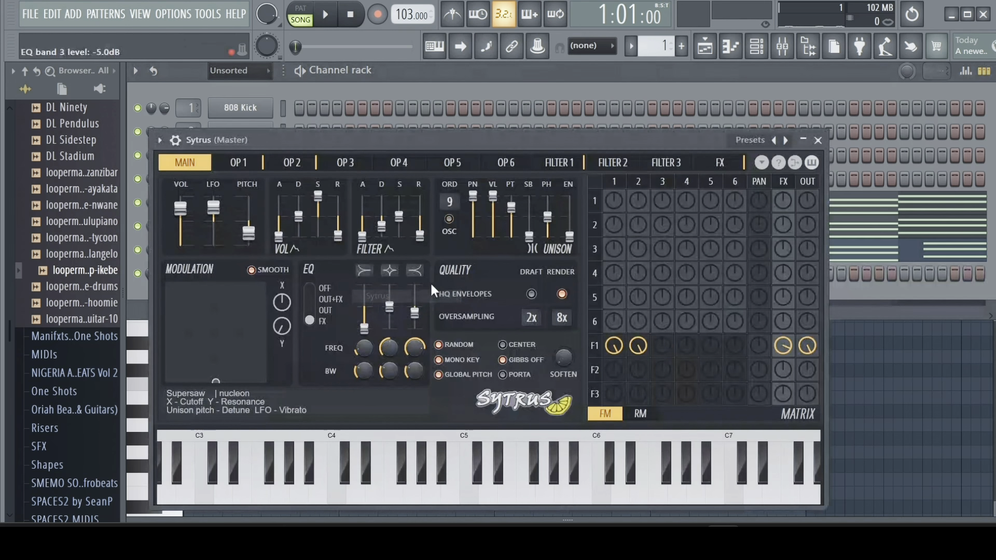
click(819, 141)
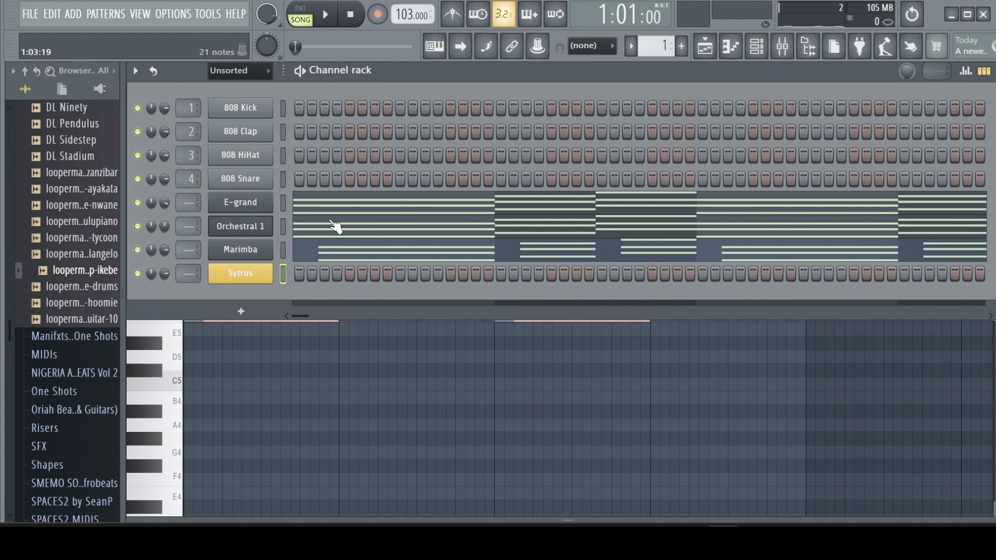
right_click(262, 267)
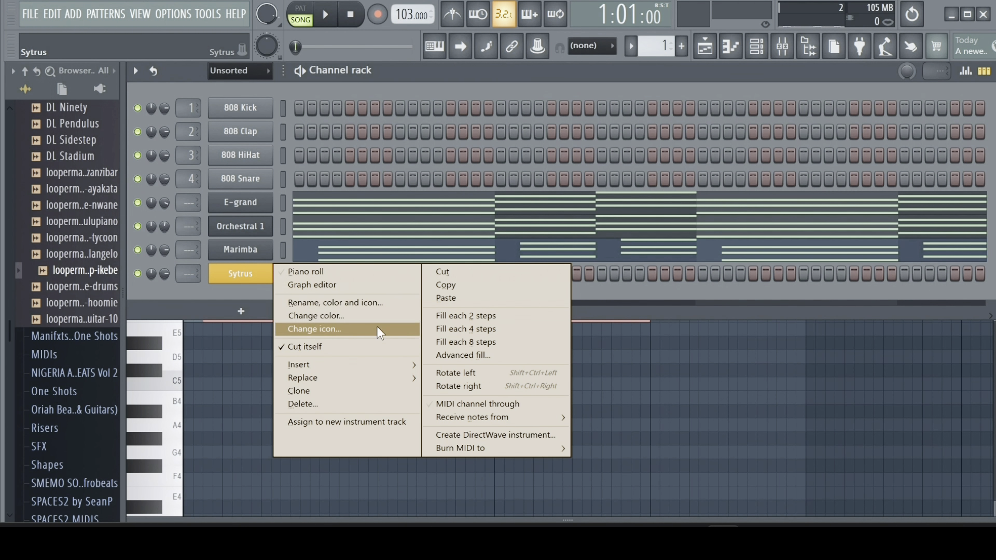
mouse_move(387, 377)
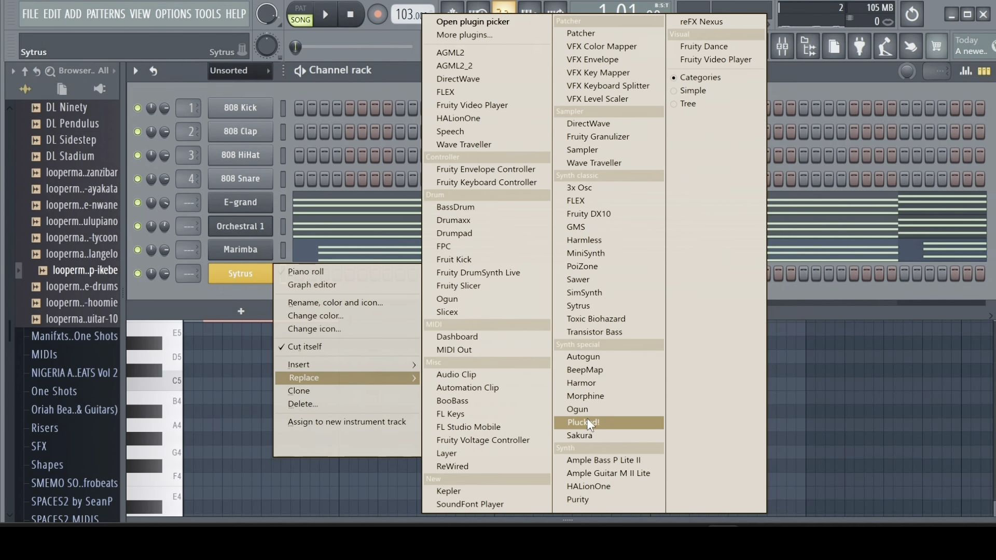
click(593, 433)
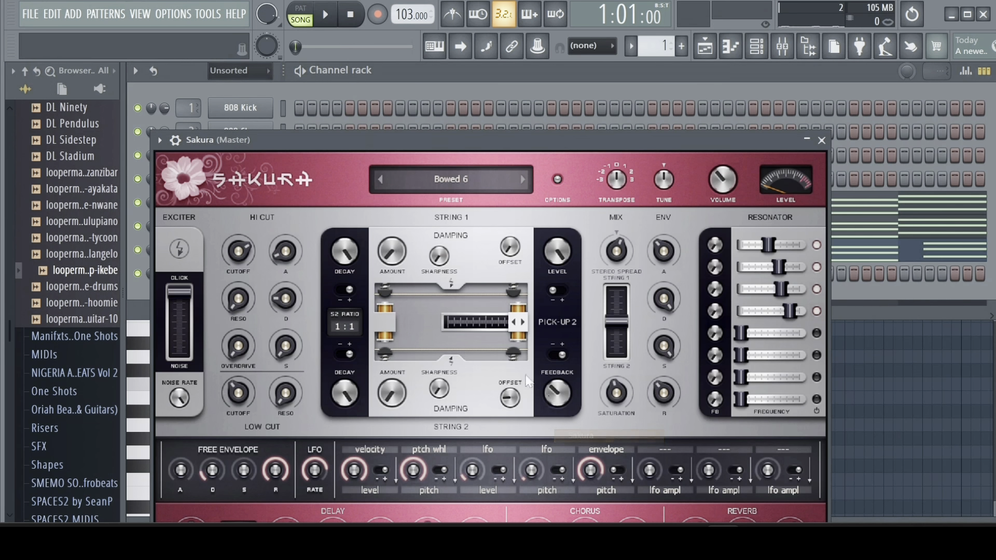
Load the BAS Deep House FG preset from Sakura's Bass bank and close the instrument window.
click(474, 176)
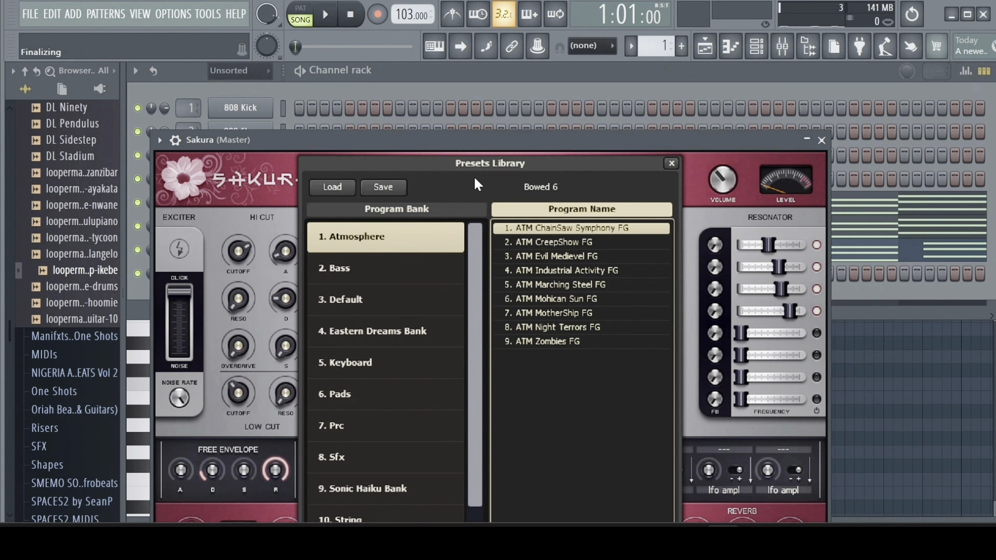
click(353, 263)
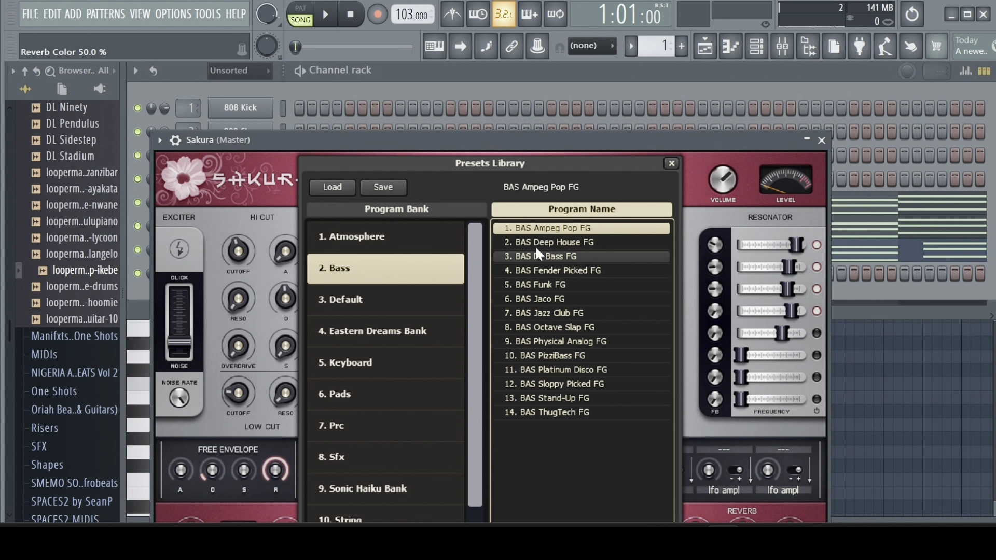
click(576, 241)
click(671, 164)
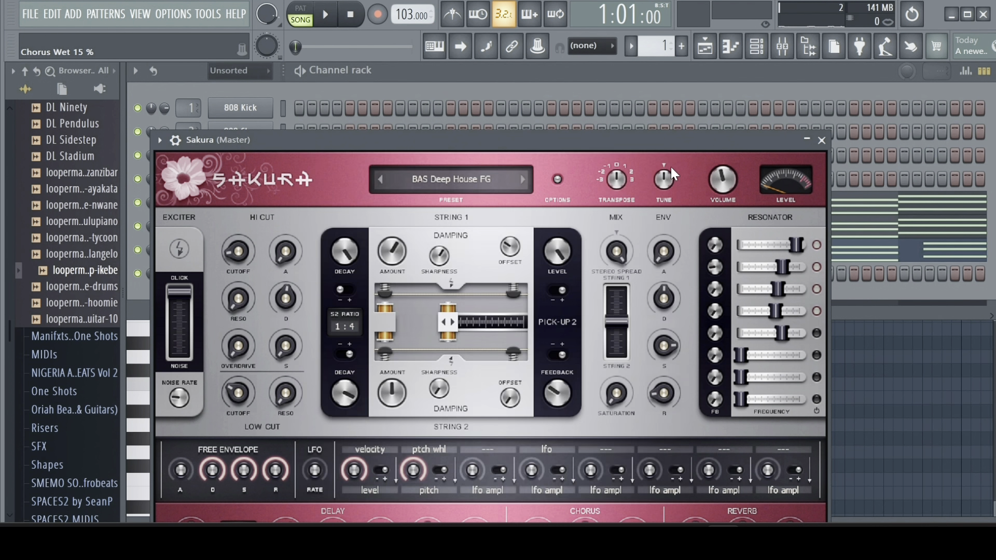
click(821, 141)
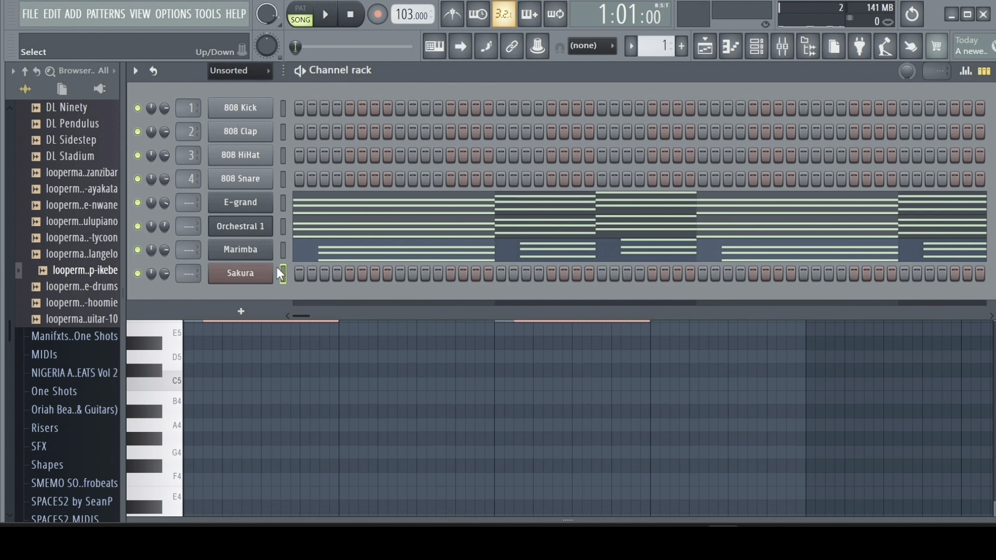
Open the Sakura channel's piano roll and audition a few of its notes from F5 up to C6.
right_click(237, 275)
click(315, 274)
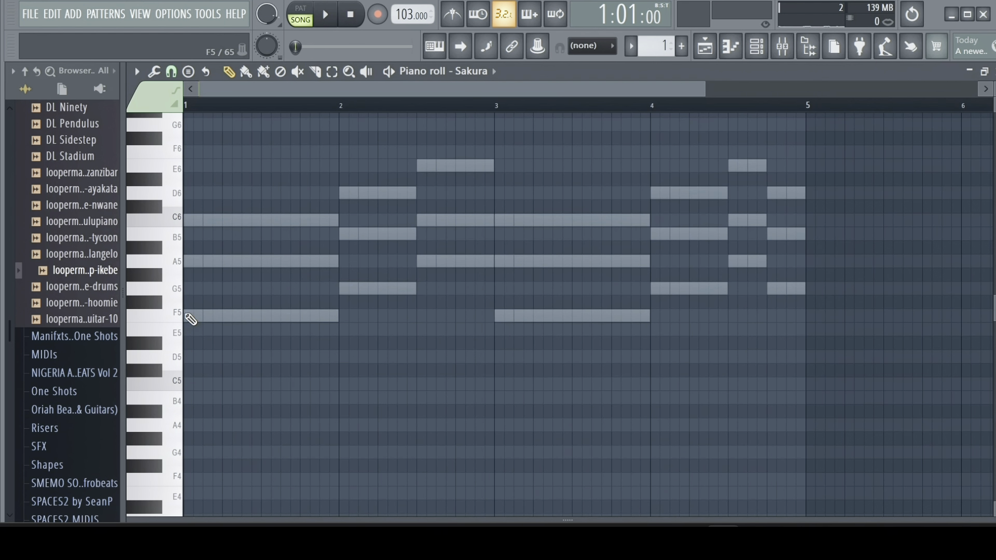
click(171, 320)
click(165, 267)
click(171, 215)
Raise the Sakura channel volume to 100% and audition its bass sound on several piano roll keys.
click(756, 46)
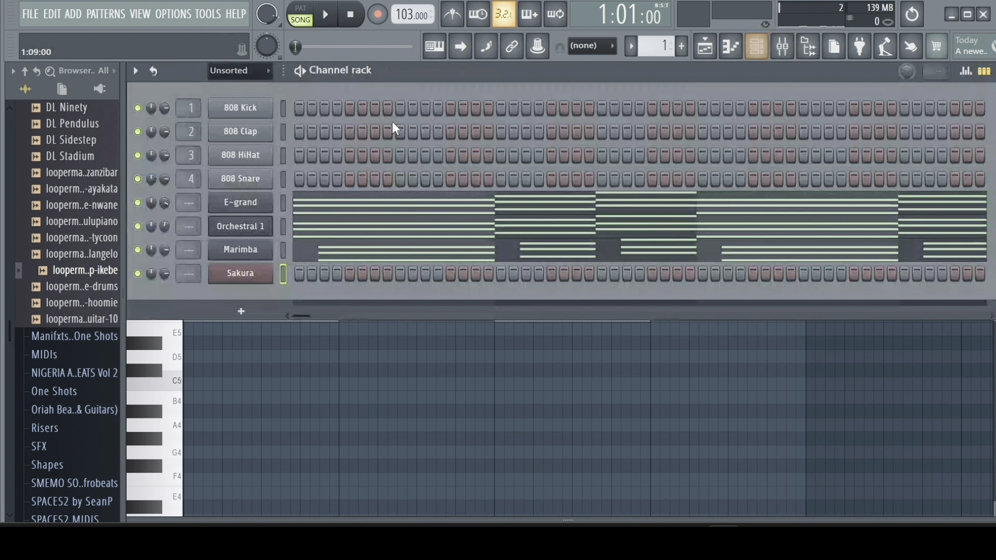
drag(161, 276, 164, 266)
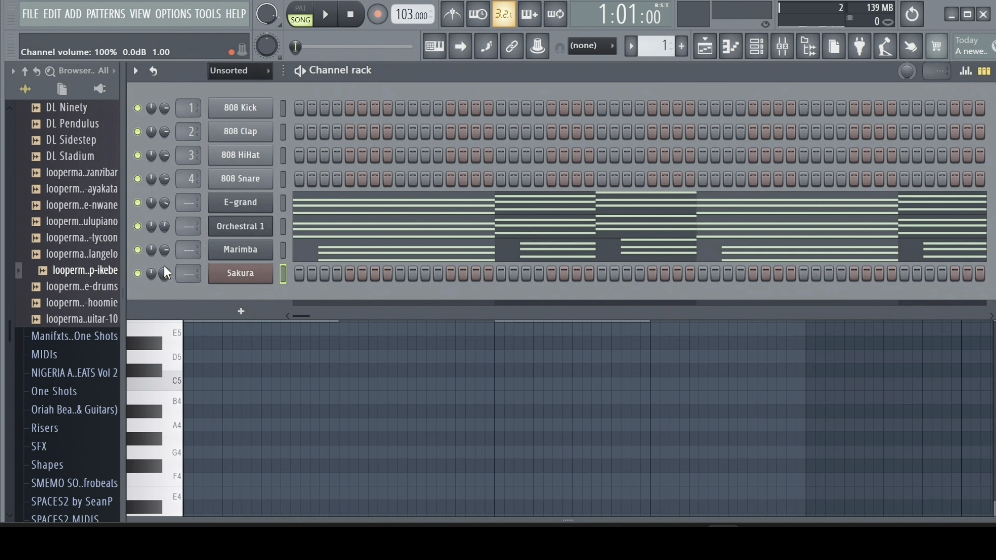
click(159, 374)
click(163, 270)
click(160, 319)
click(160, 369)
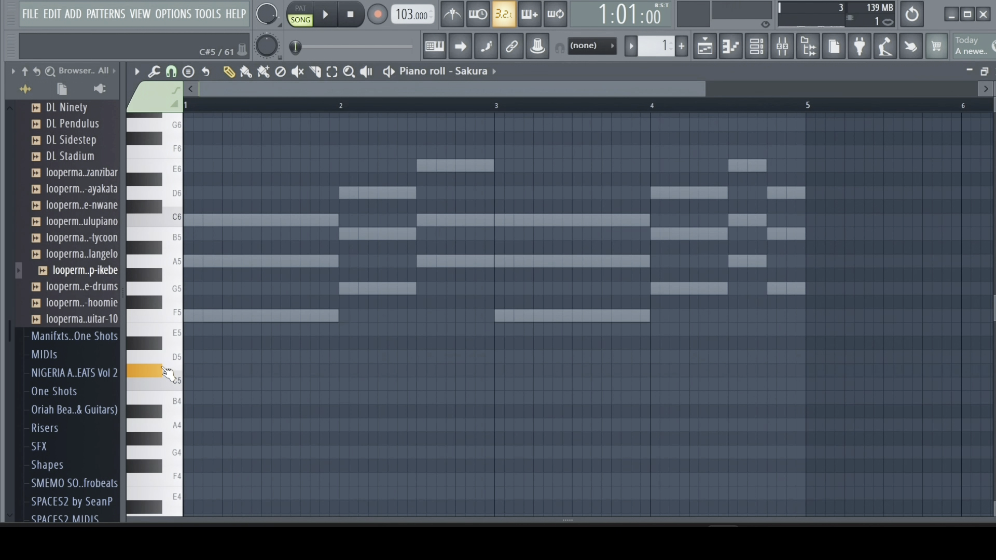
click(165, 400)
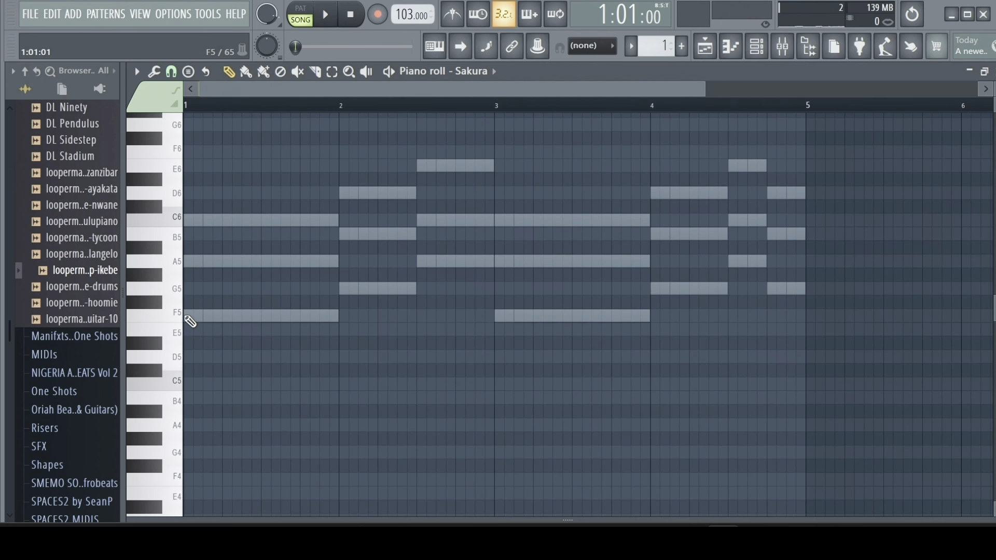
Draw Sakura bass notes: F5 across bar 1, then half-bar G5 and A5 notes filling bar 2.
drag(190, 322, 344, 336)
click(340, 288)
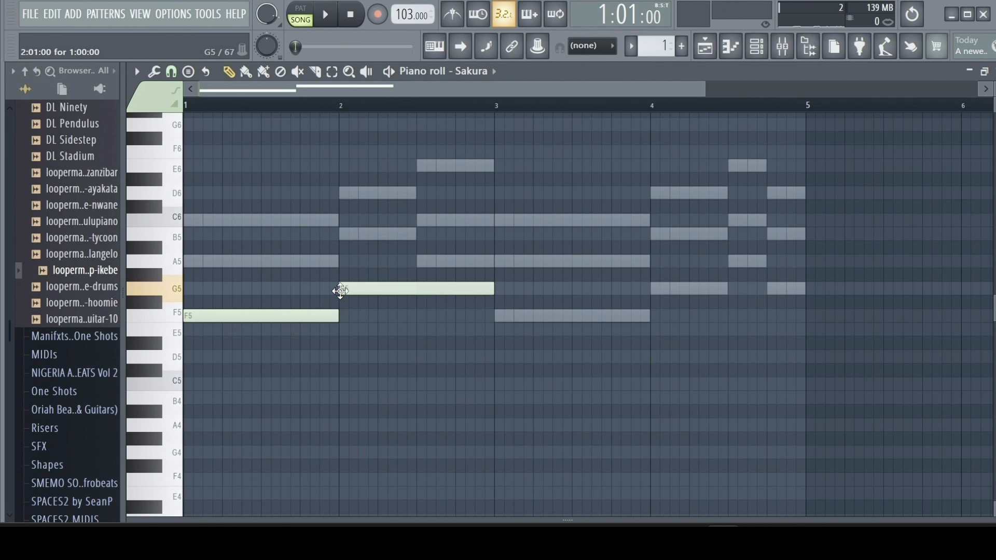
drag(494, 290, 416, 284)
click(420, 262)
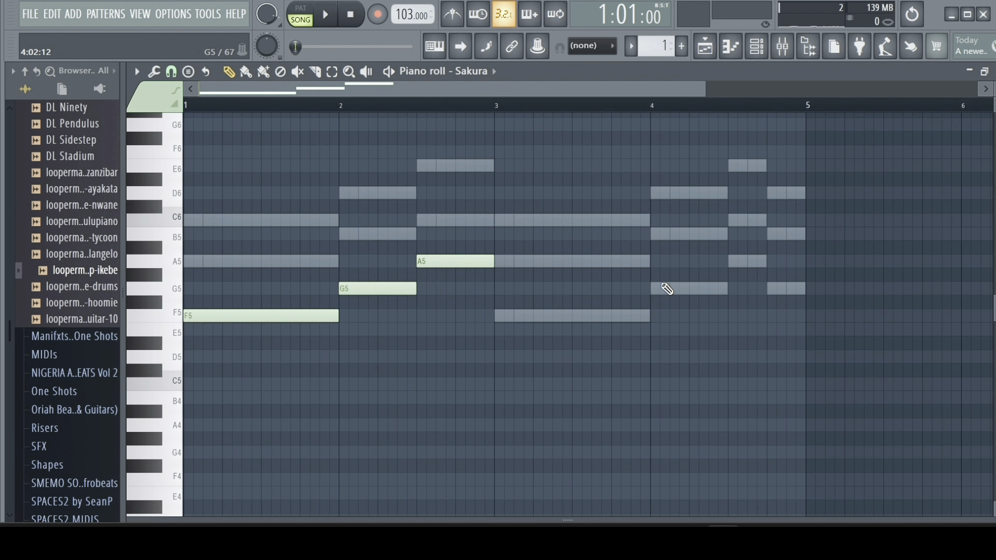
Add a half-bar G5 bass note at the start of bar 4 and an F5 note across bar 3.
click(657, 289)
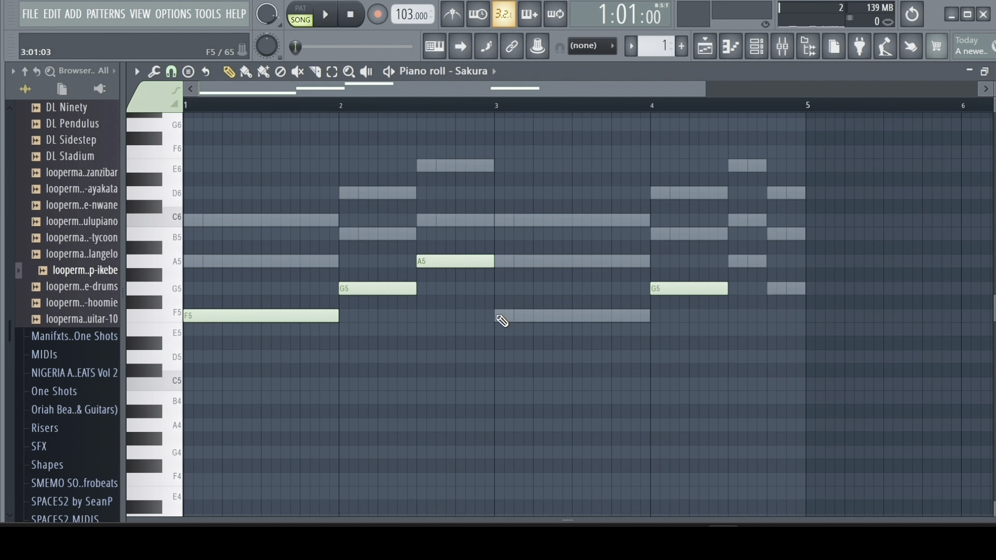
click(502, 321)
drag(572, 317, 652, 334)
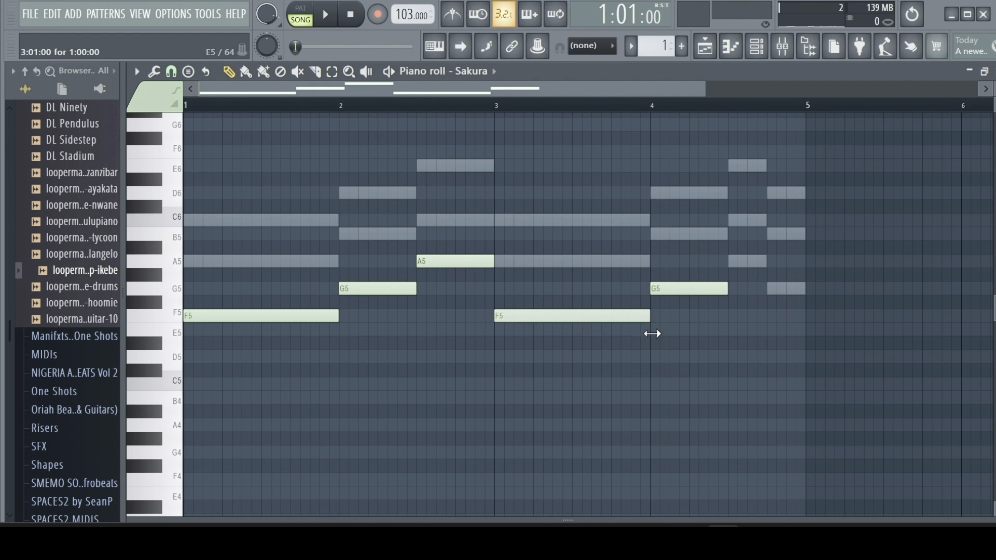
click(652, 334)
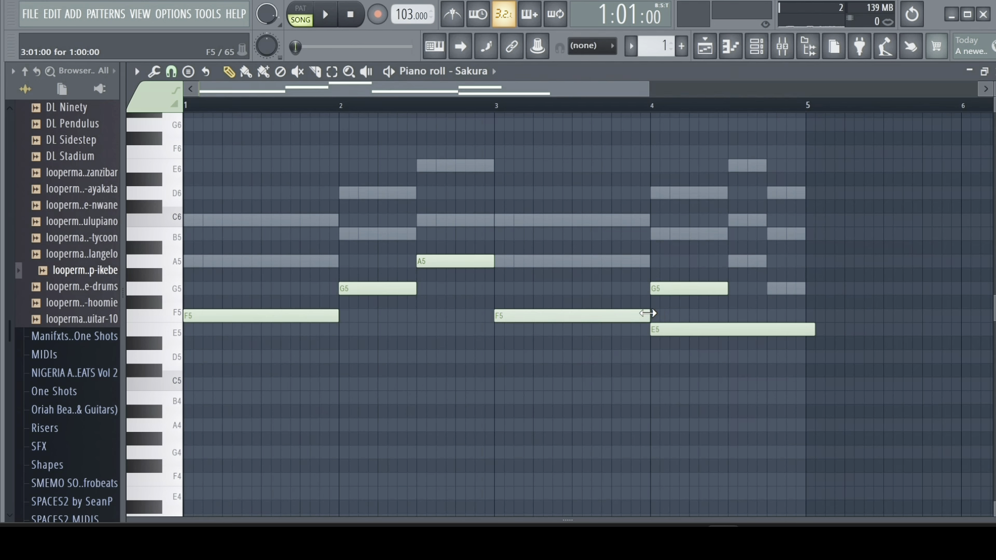
right_click(662, 332)
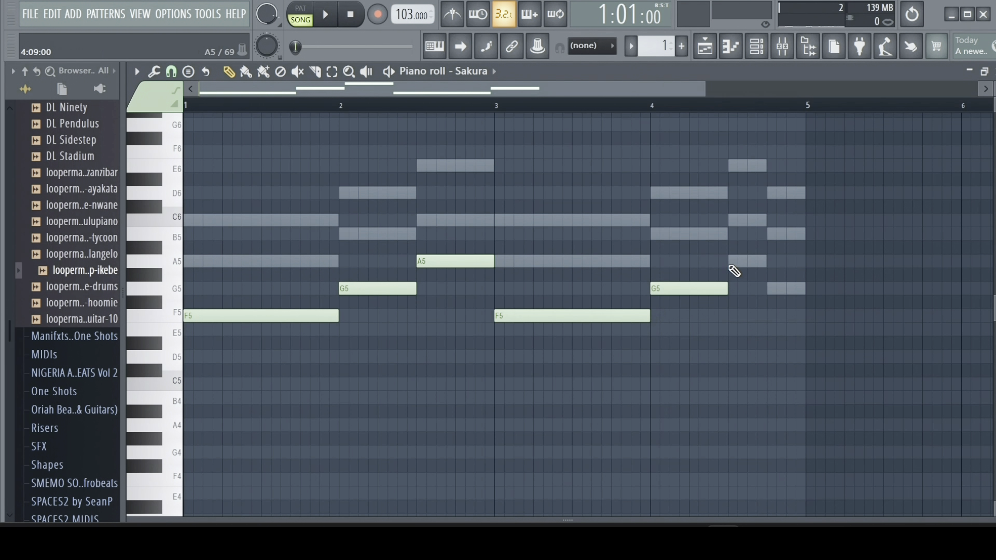
Complete bar 4 with quarter-bar A5 and G5 bass notes, and play back the four-bar bass line.
click(731, 267)
drag(884, 261, 767, 261)
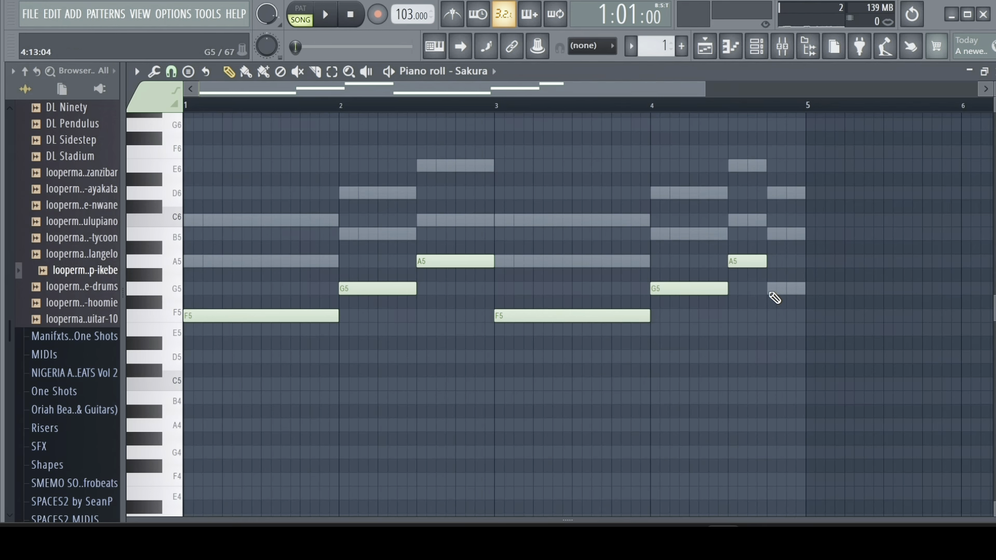
click(772, 292)
key(space)
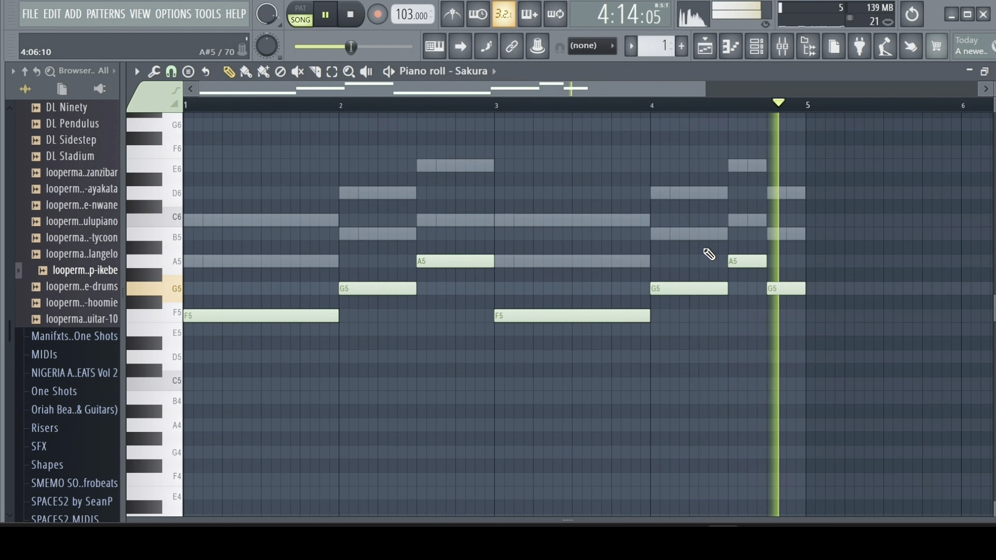
key(space)
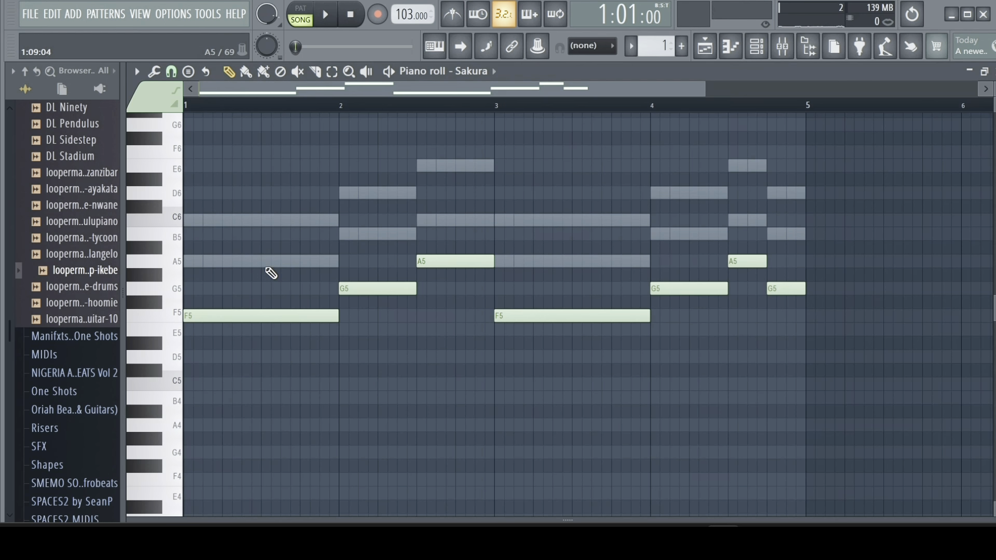
Try an arpeggiated bass: shorten the first F5 to one beat, add A5 and C6 in bar 1 and B5 in bar 2, and play it.
drag(338, 314, 243, 304)
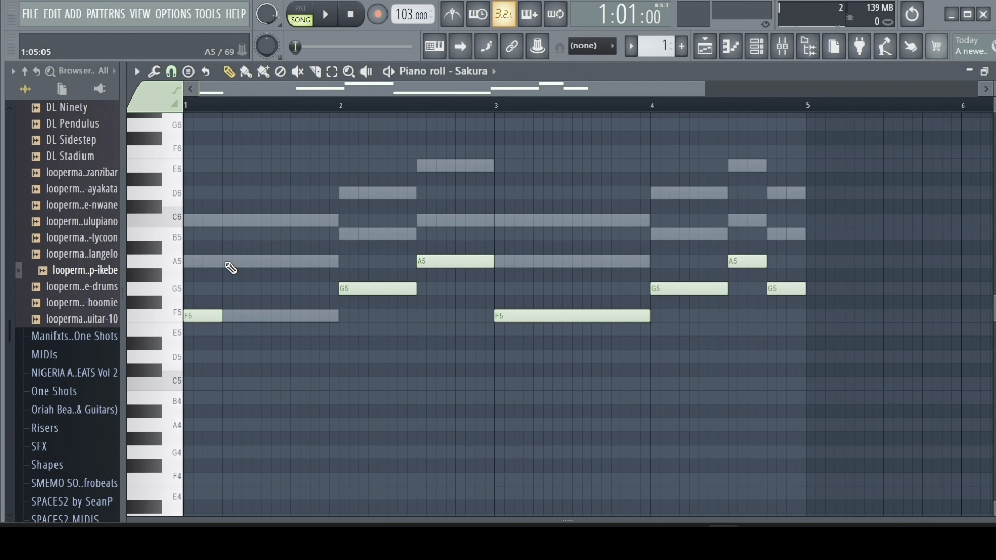
click(229, 263)
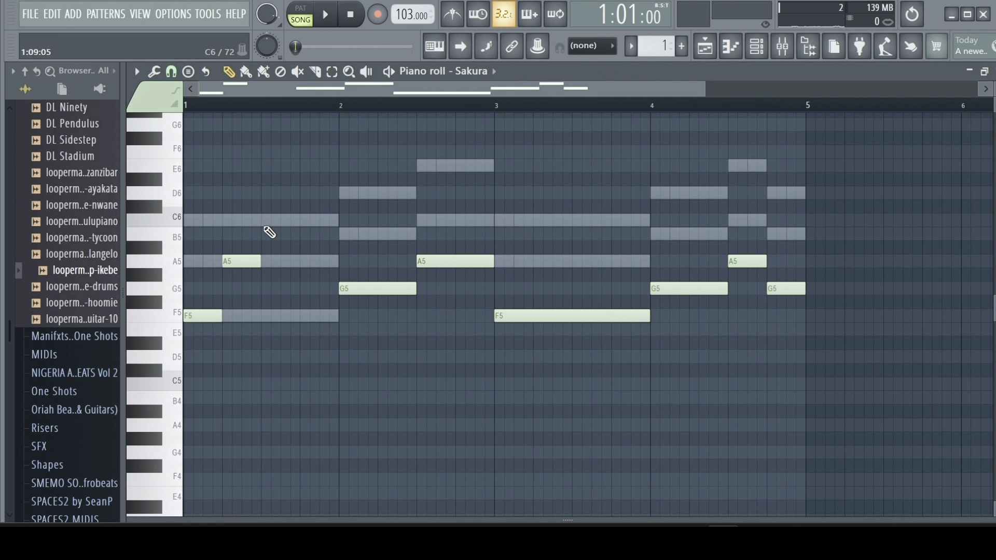
click(266, 221)
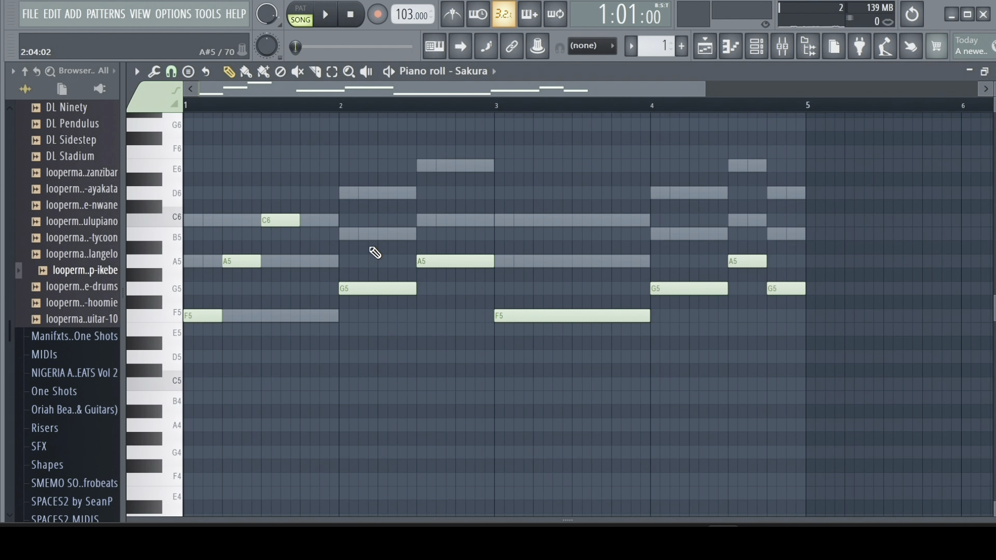
key(space)
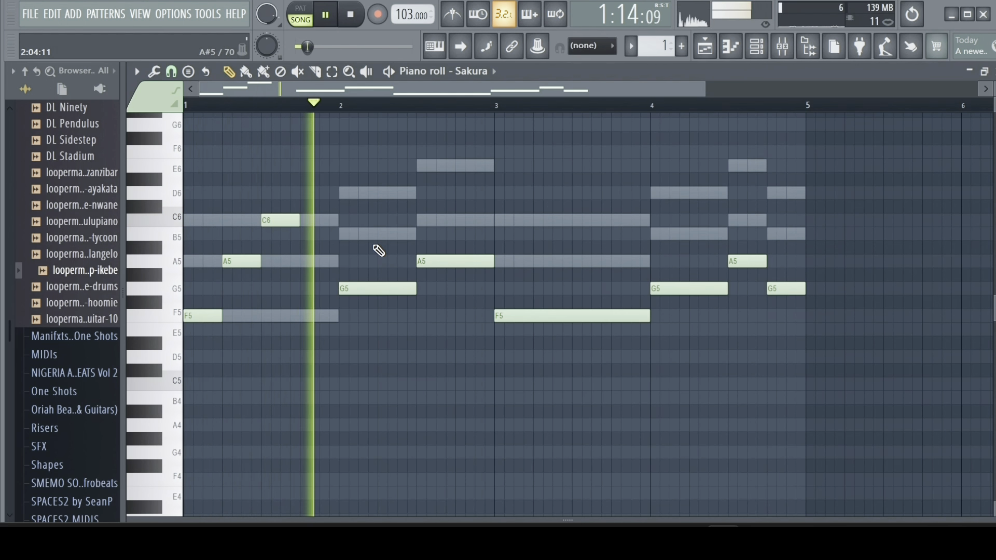
click(383, 234)
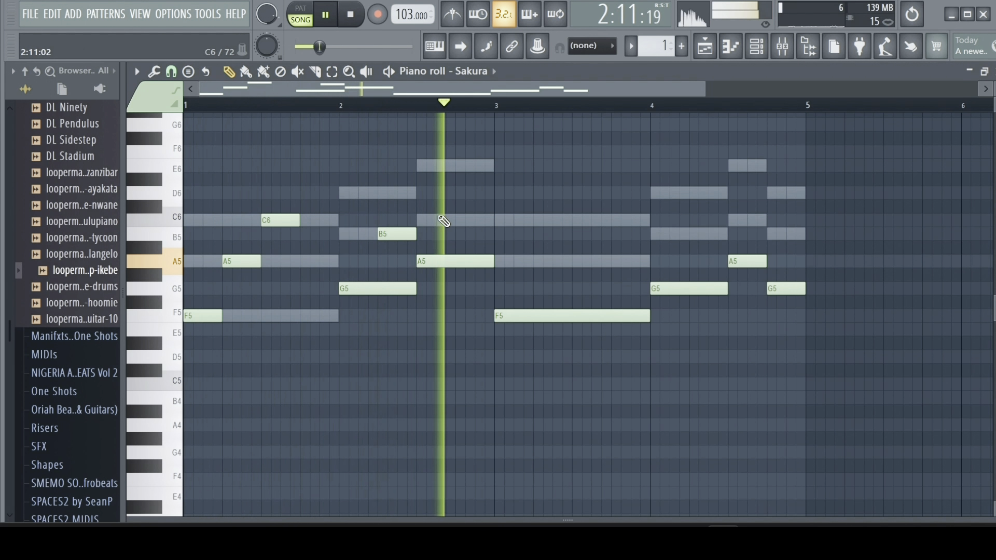
key(space)
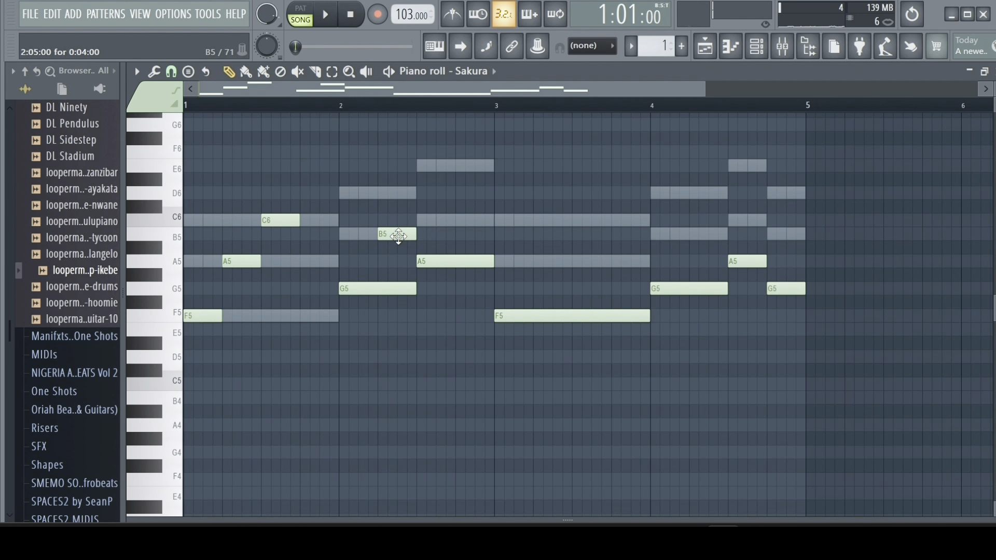
Delete the added B5, C6 and A5 arpeggio notes and extend the first F5 back across bar 1.
right_click(397, 235)
right_click(283, 220)
right_click(235, 262)
drag(232, 313, 329, 317)
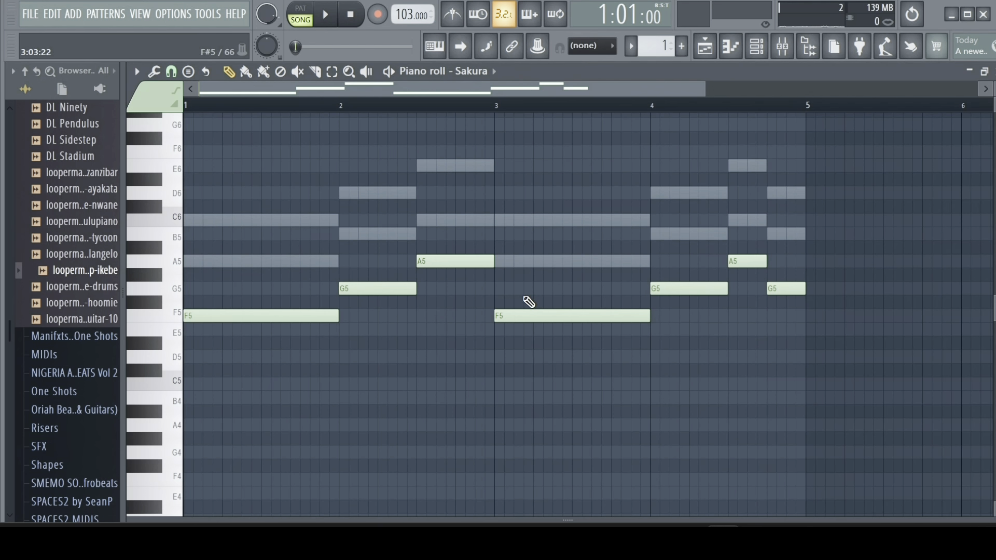
Play the track and lower the Sakura channel volume to 69% in the channel rack.
key(space)
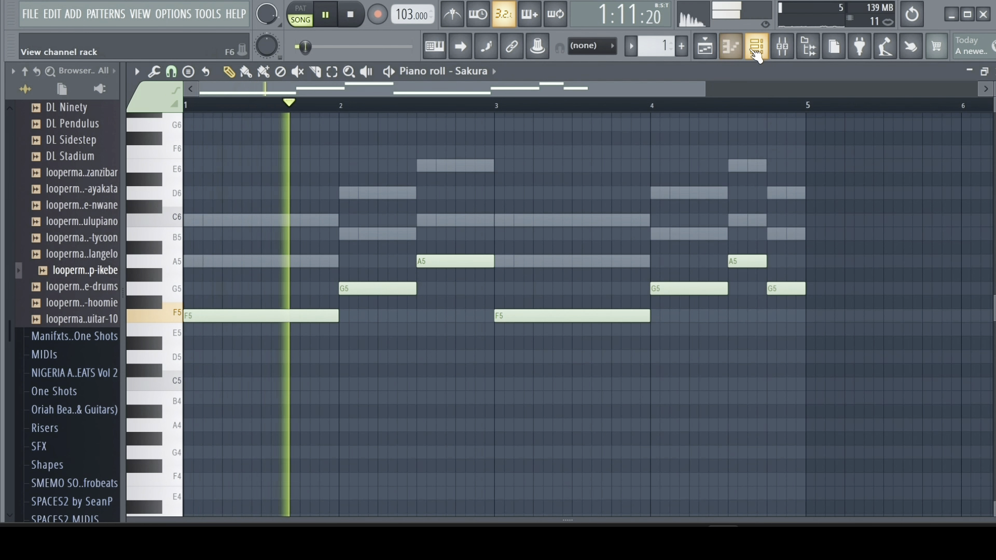
click(756, 51)
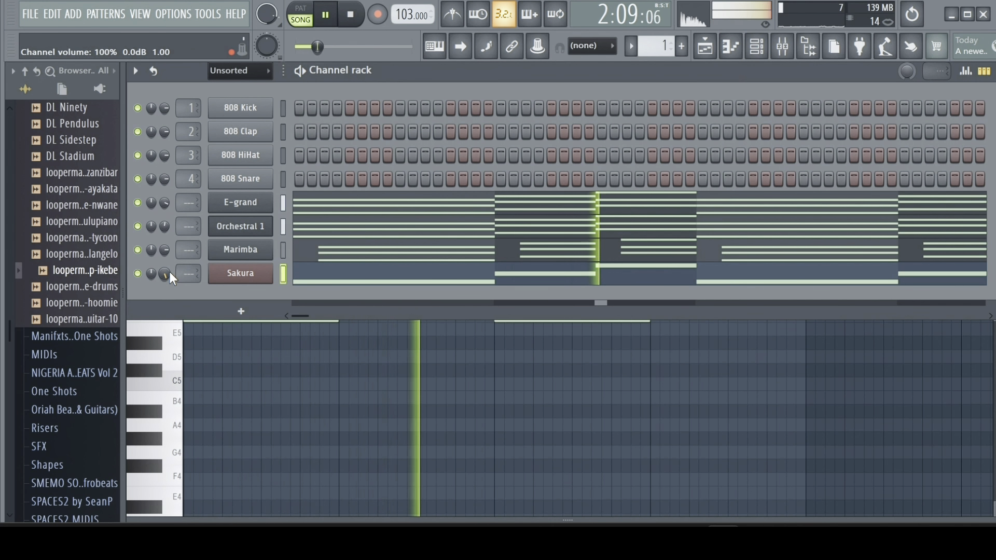
drag(169, 272, 169, 291)
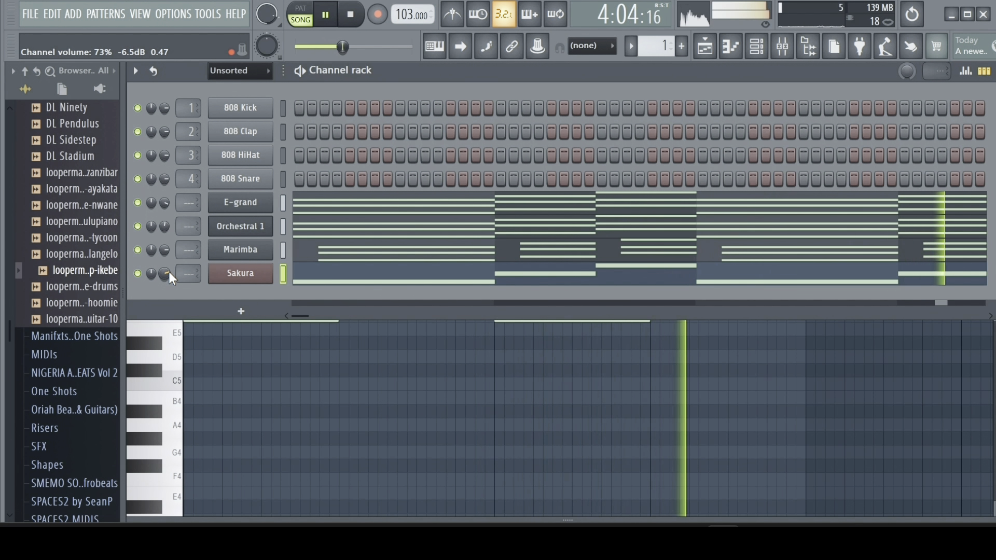
drag(165, 272, 165, 275)
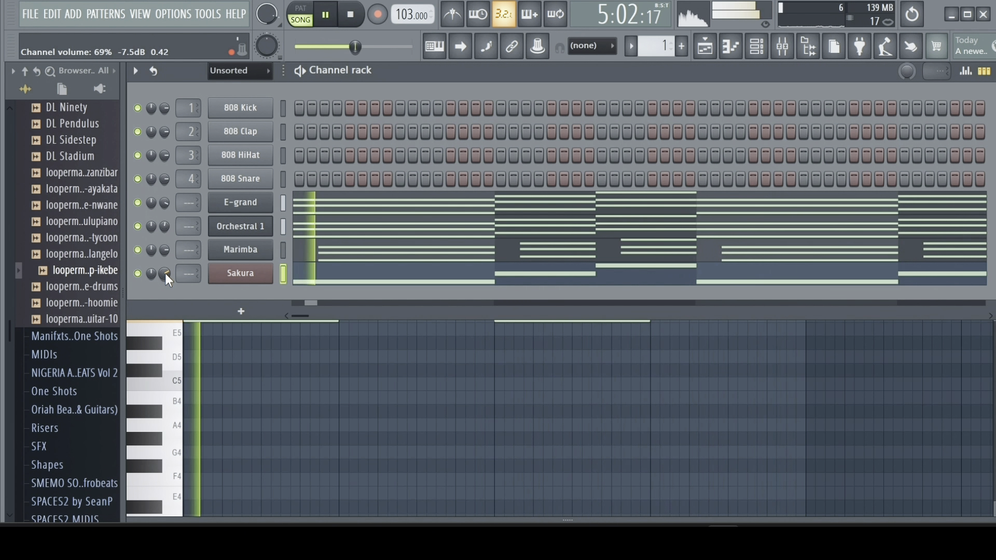
key(space)
Add a Morphine instrument channel below Sakura, and browse its Pads & Atmos presets without loading one.
click(240, 311)
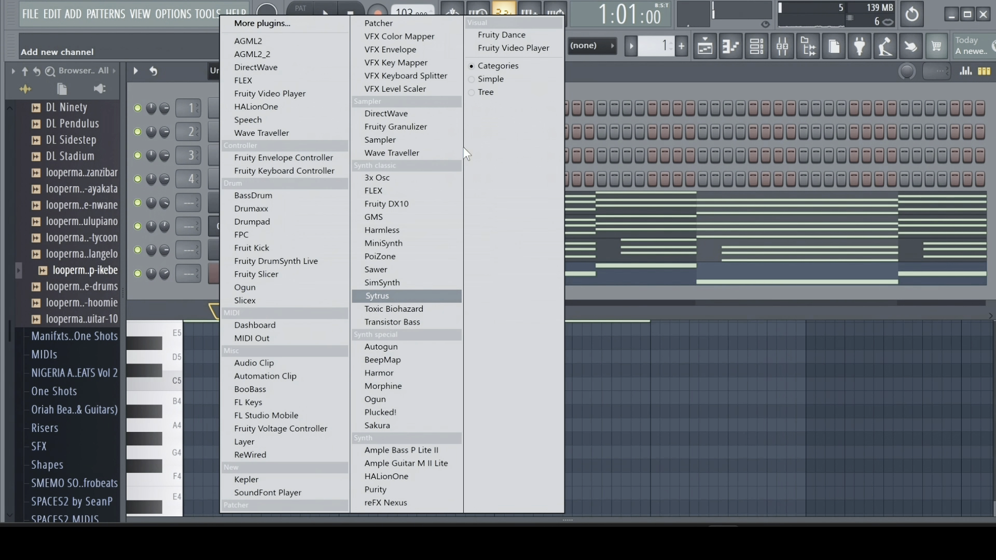
click(396, 387)
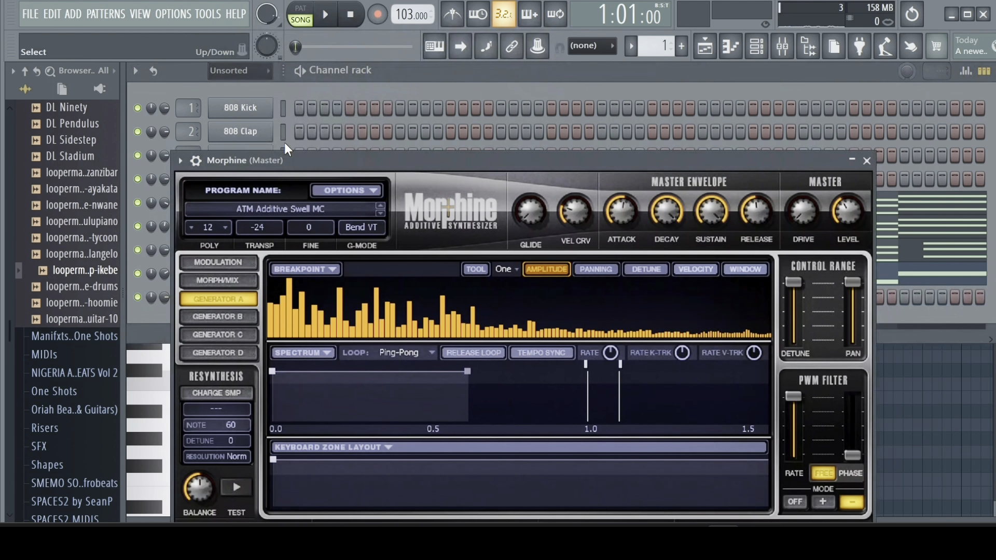
click(284, 208)
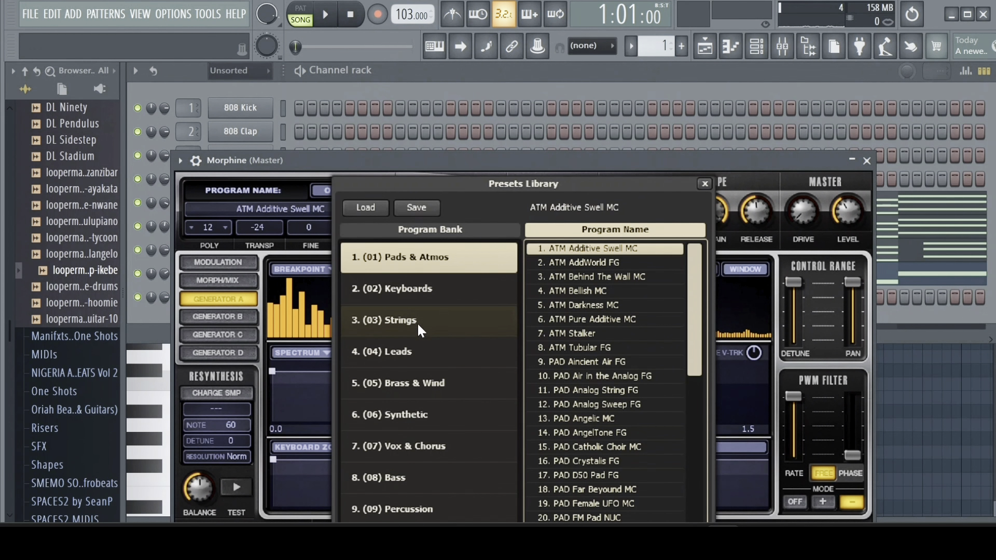
scroll(570, 327, down, 6)
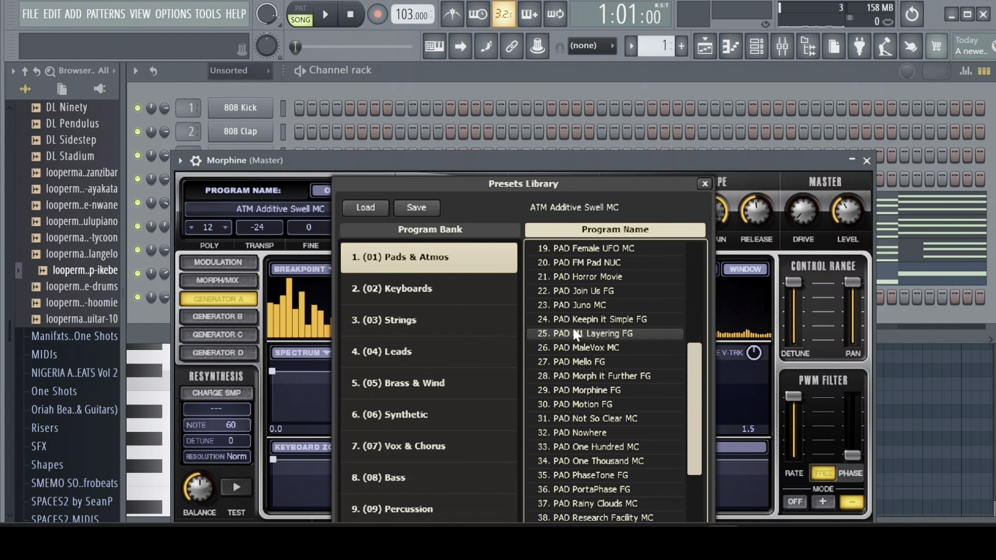
scroll(575, 333, down, 4)
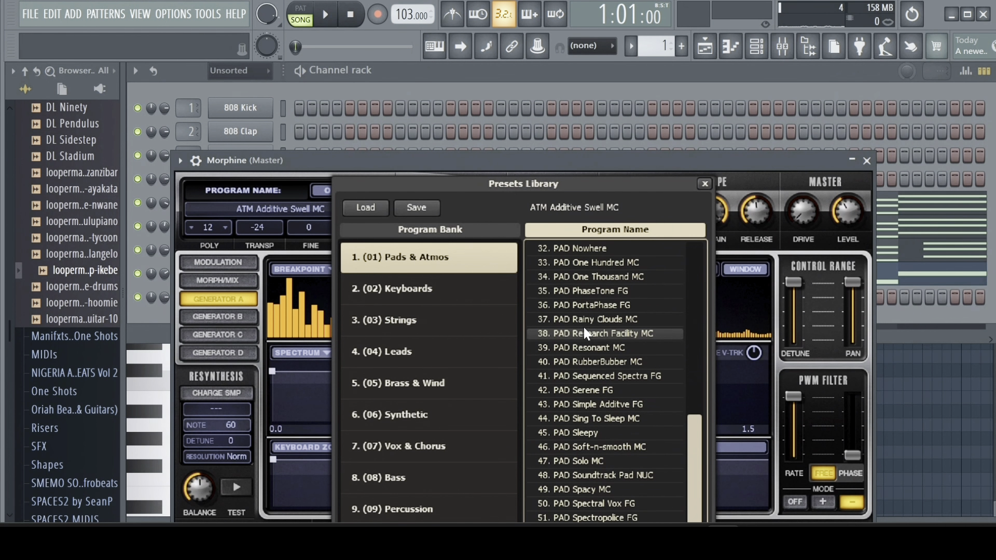
click(703, 184)
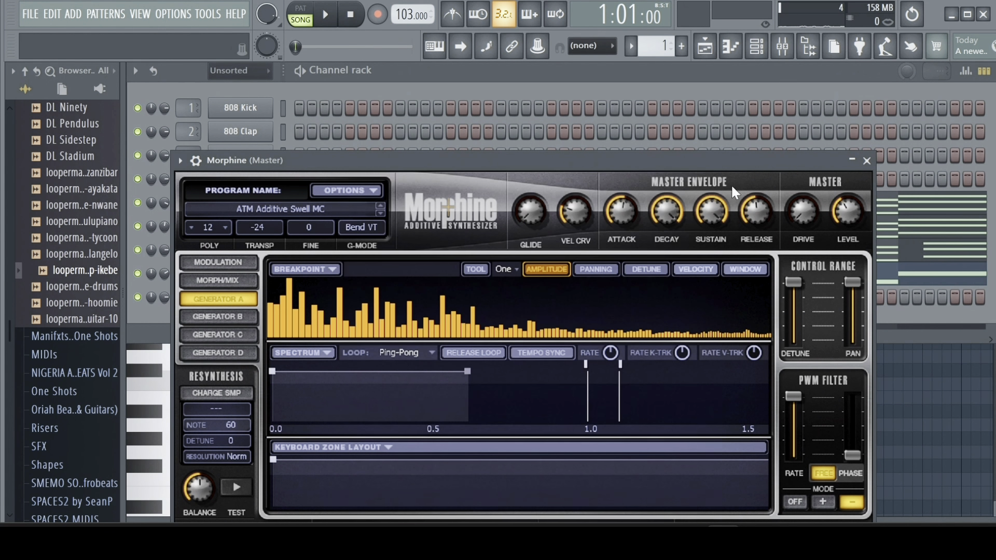
click(866, 161)
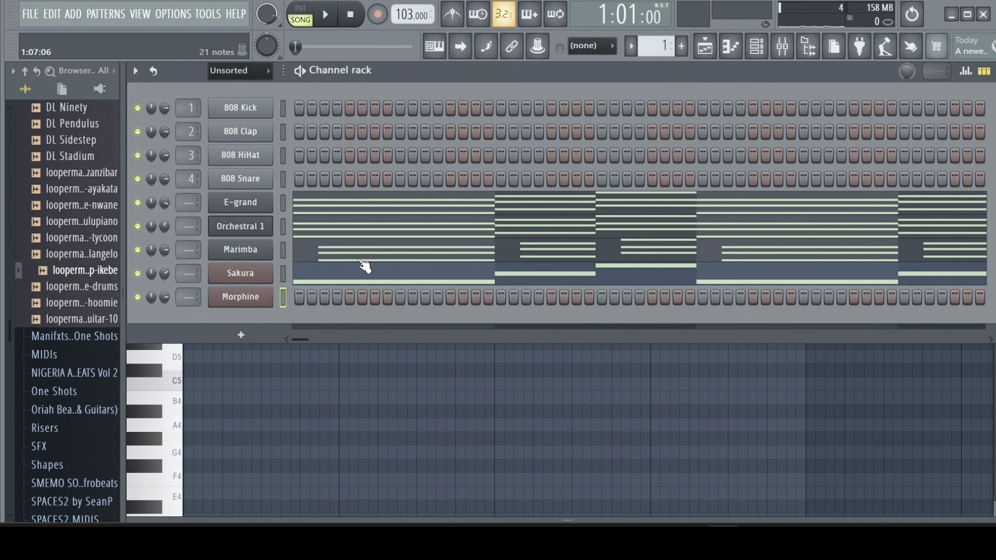
Replace the Morphine channel's plugin with FLEX.
right_click(240, 298)
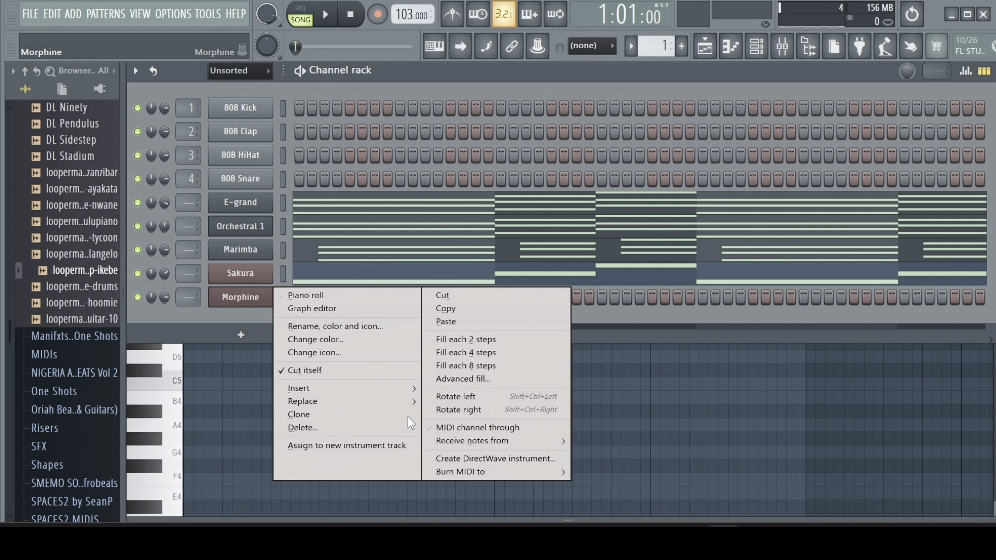
mouse_move(347, 403)
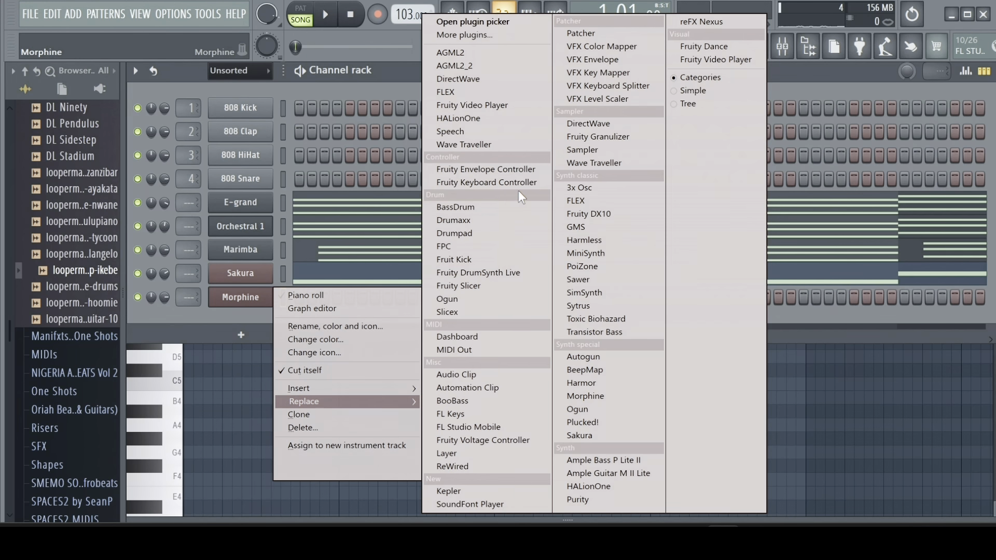
click(575, 201)
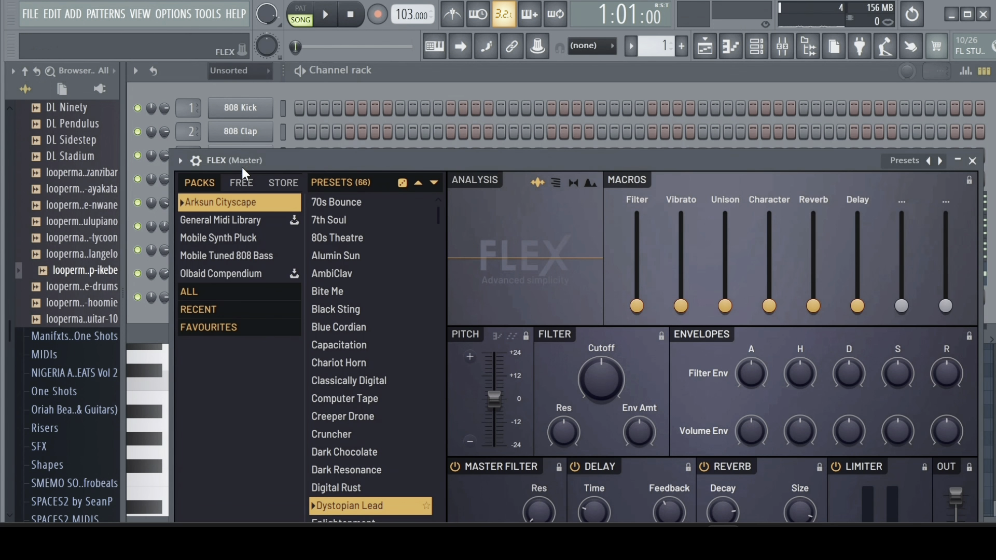
Browse FLEX's Arksun Cityscape presets and the full list of presets from all packs.
scroll(341, 259, down, 3)
scroll(341, 259, down, 9)
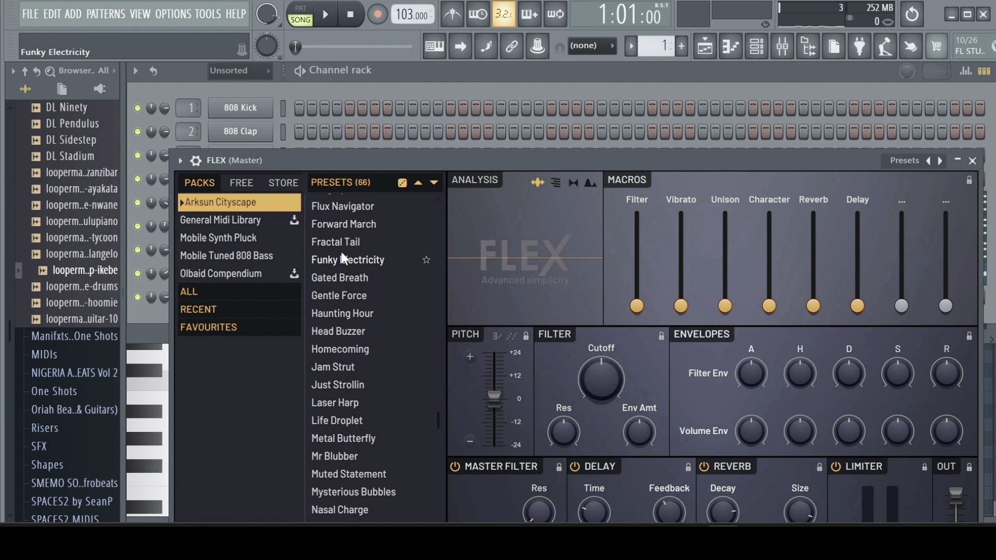
scroll(345, 244, up, 10)
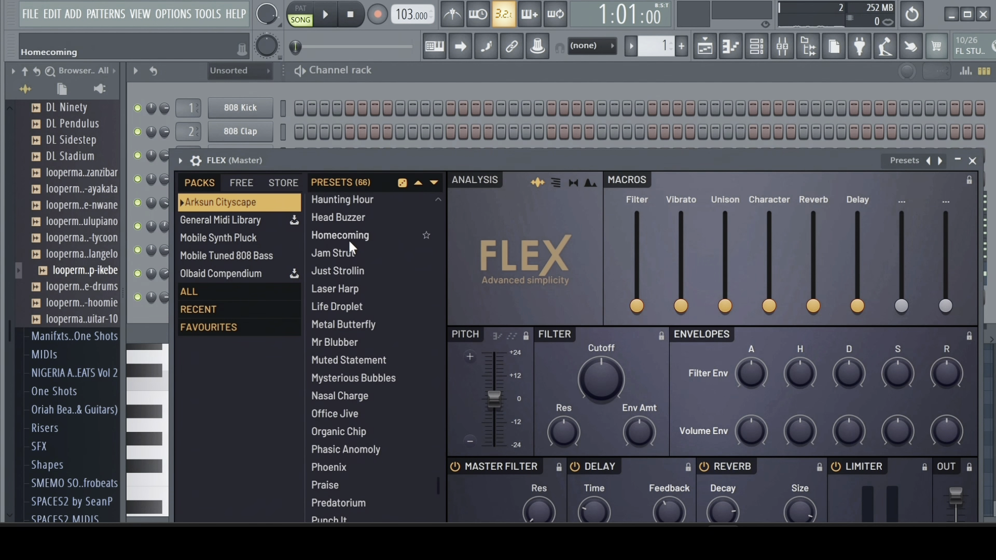
click(229, 293)
scroll(358, 286, down, 20)
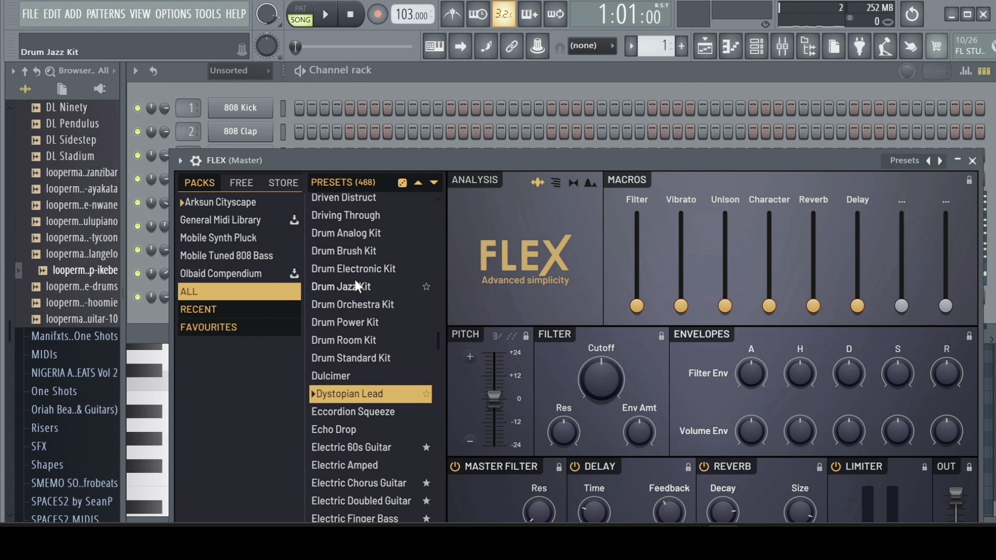
scroll(364, 287, down, 20)
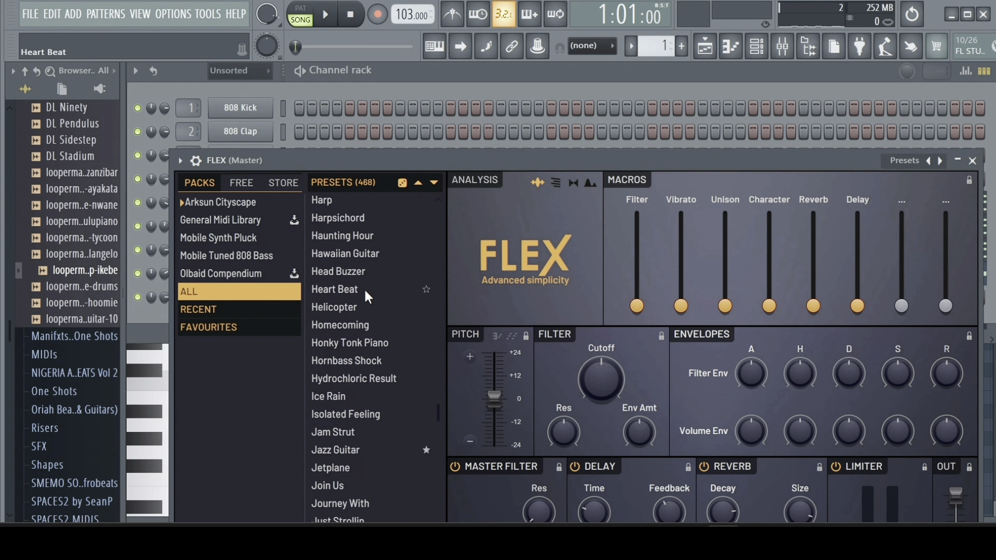
scroll(367, 287, down, 20)
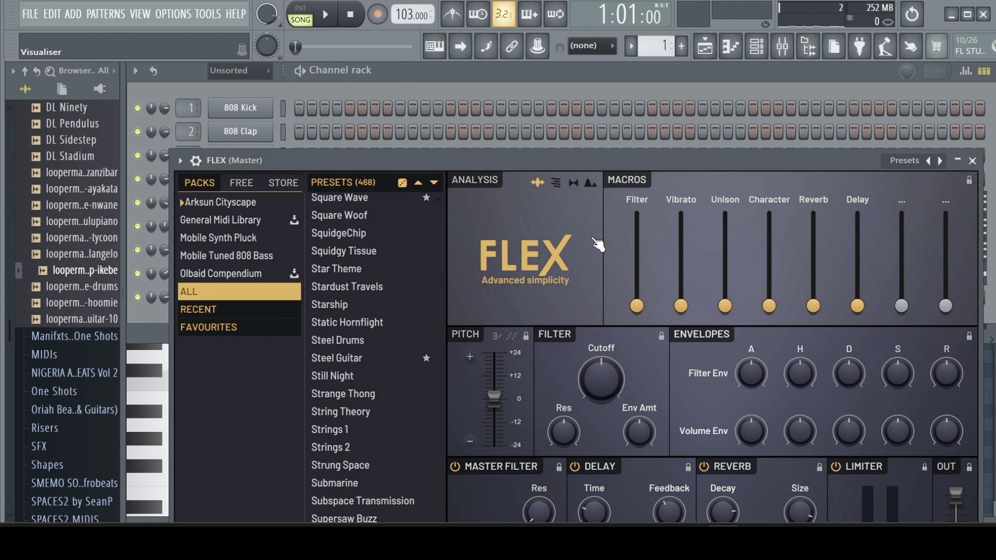
Replace the FLEX channel's plugin with Sytrus and close its window.
click(973, 161)
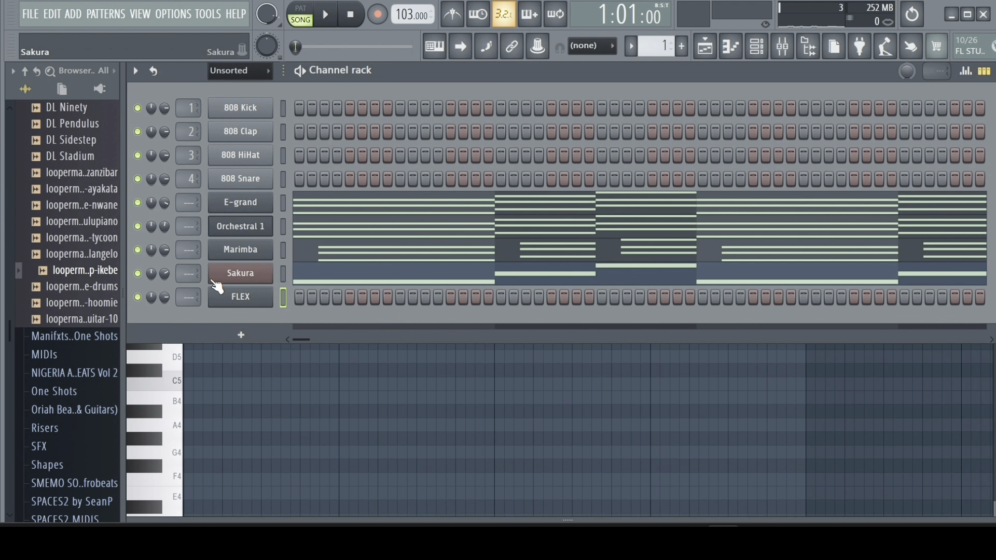
right_click(253, 296)
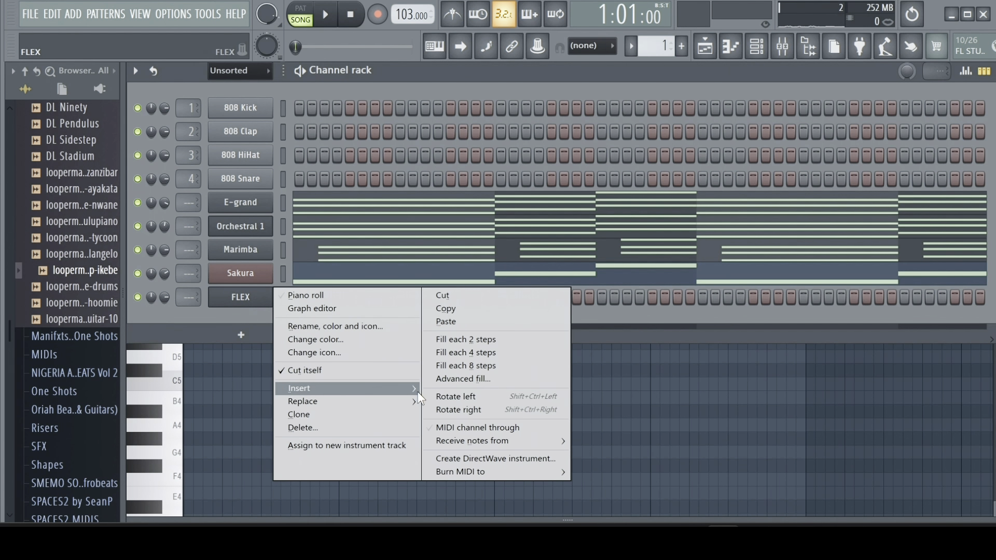
mouse_move(389, 405)
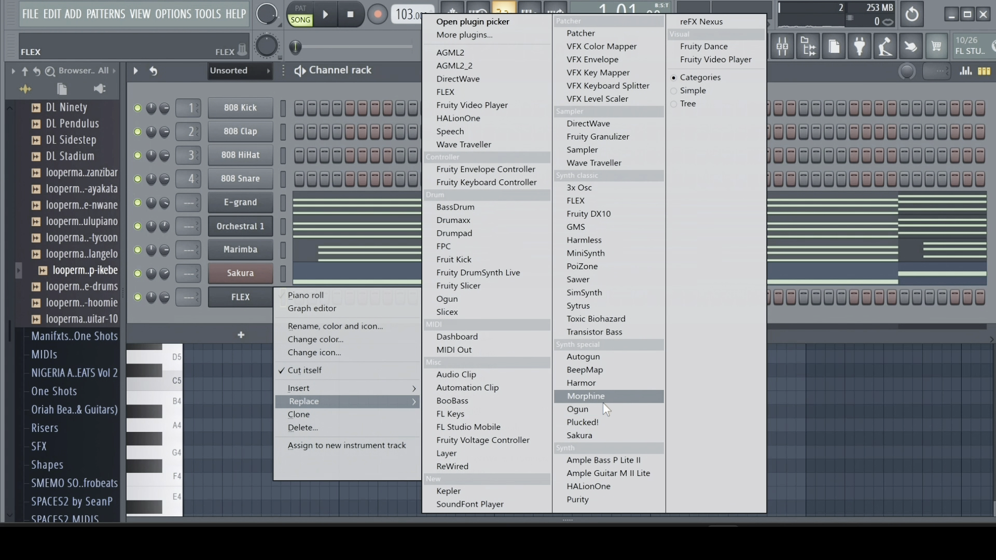
click(601, 309)
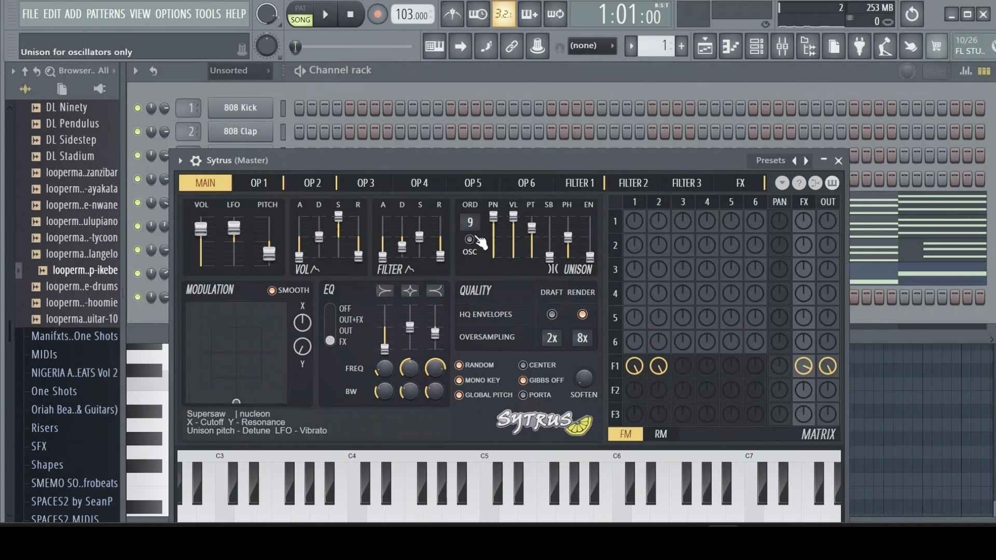
click(838, 161)
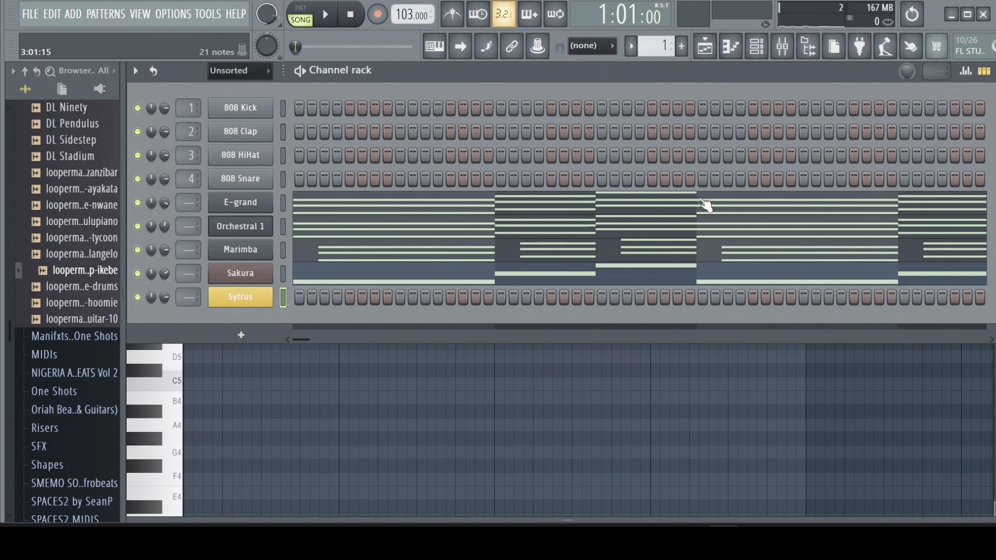
Replace the Sytrus channel's plugin with Morphine and load the PAD Sleepy preset from the Pads & Atmos bank.
right_click(253, 295)
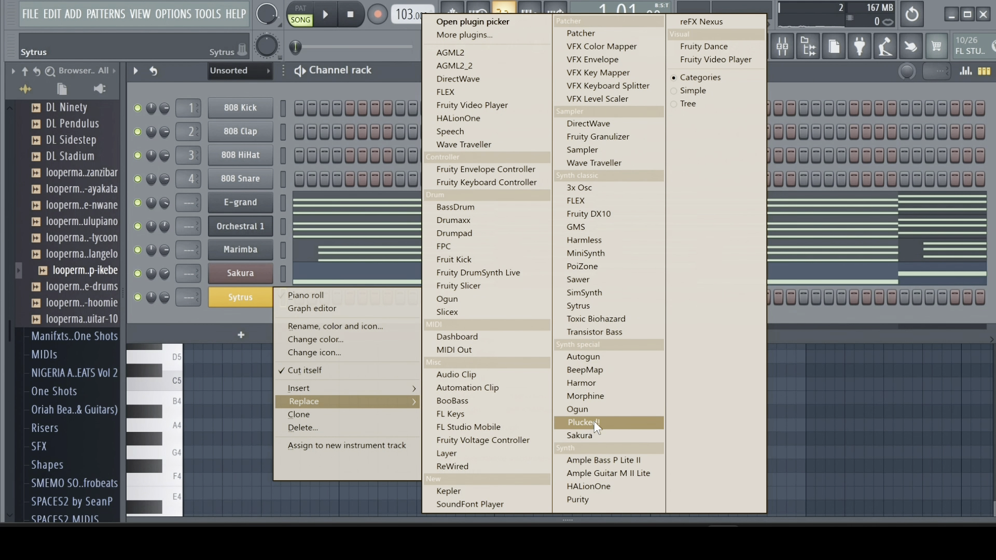
click(588, 396)
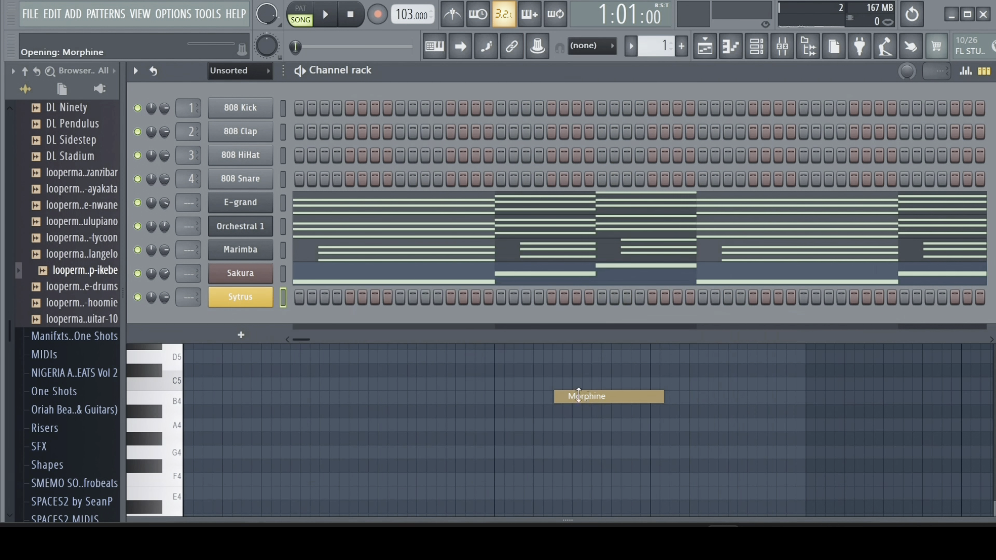
click(297, 207)
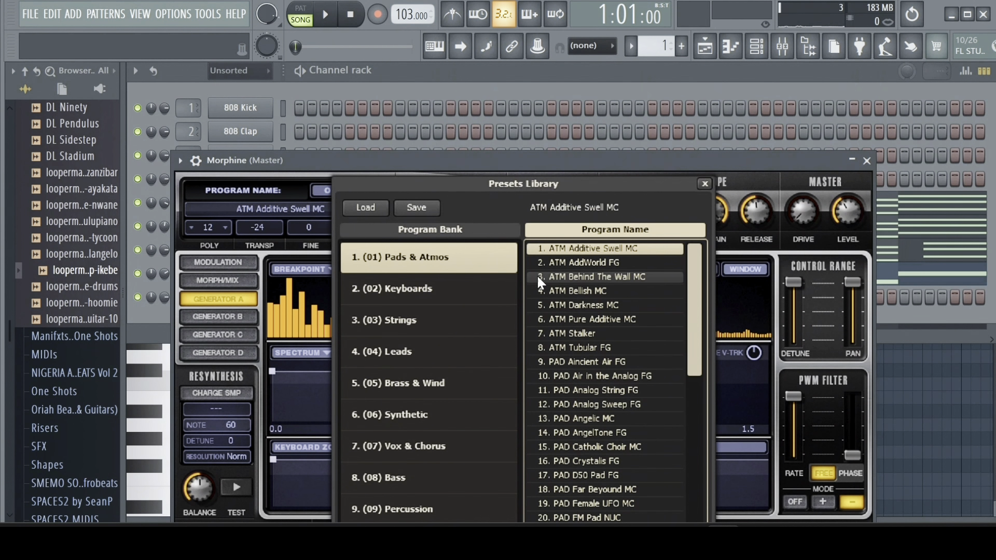
scroll(610, 363, down, 10)
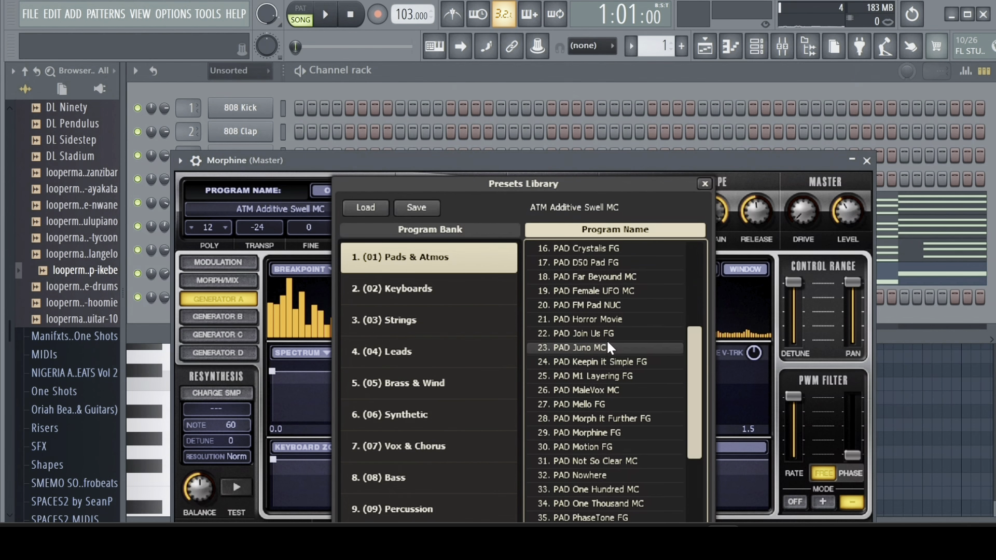
scroll(611, 336, down, 2)
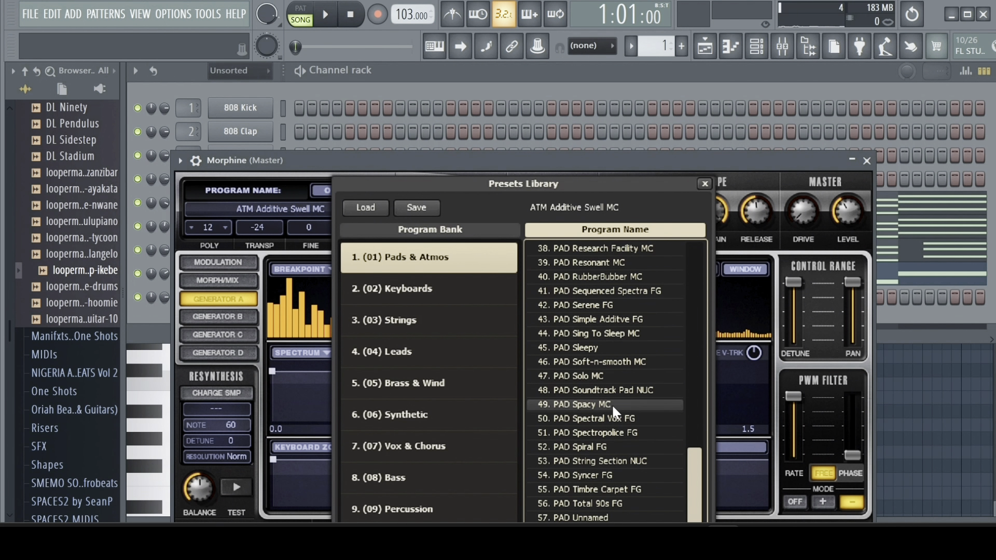
click(599, 347)
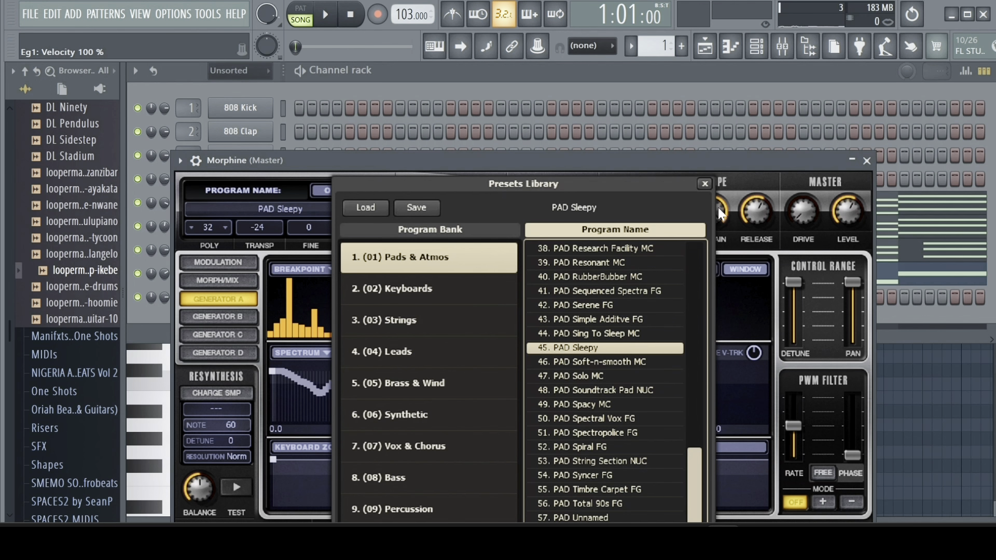
click(704, 184)
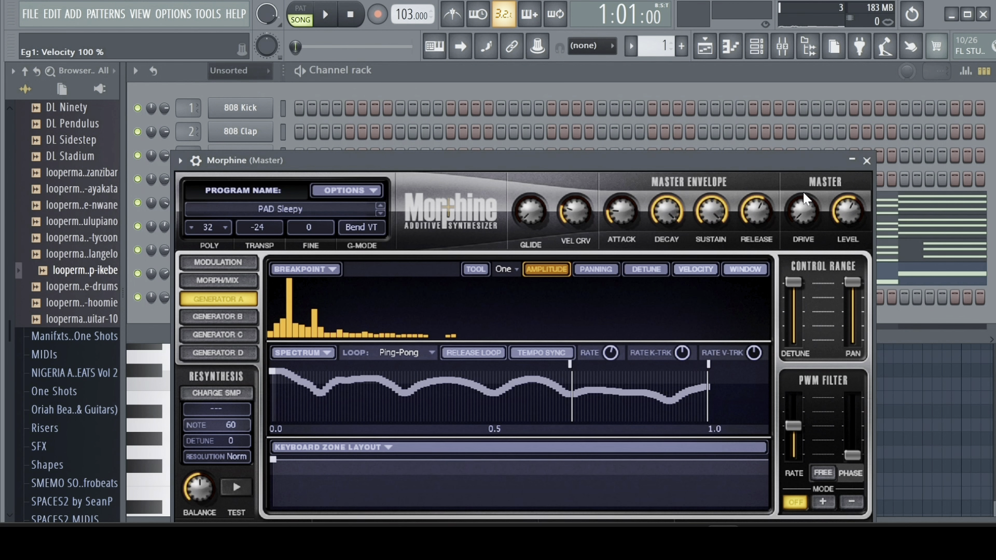
click(867, 162)
Open the Morphine channel's piano roll and audition notes on its keyboard.
right_click(270, 291)
click(308, 295)
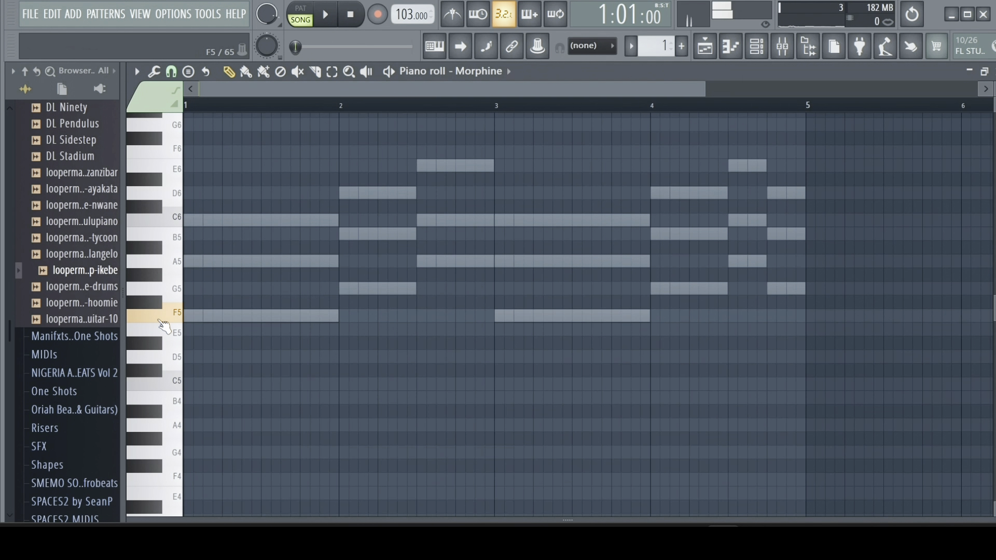
click(163, 265)
click(166, 184)
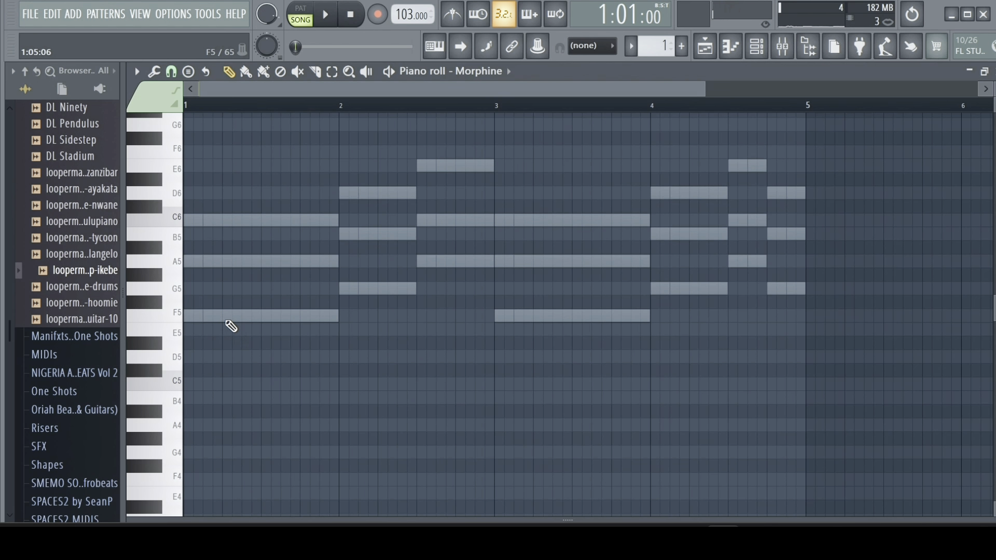
Draw a four-step F5 note at step 5 of bar 1 and play the track with it.
key(space)
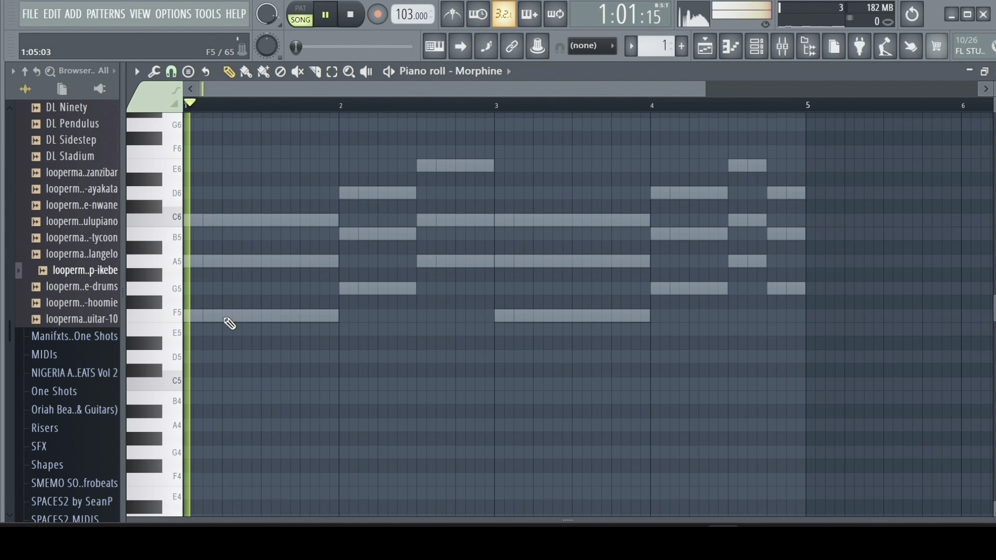
click(223, 319)
key(space)
drag(377, 316, 260, 316)
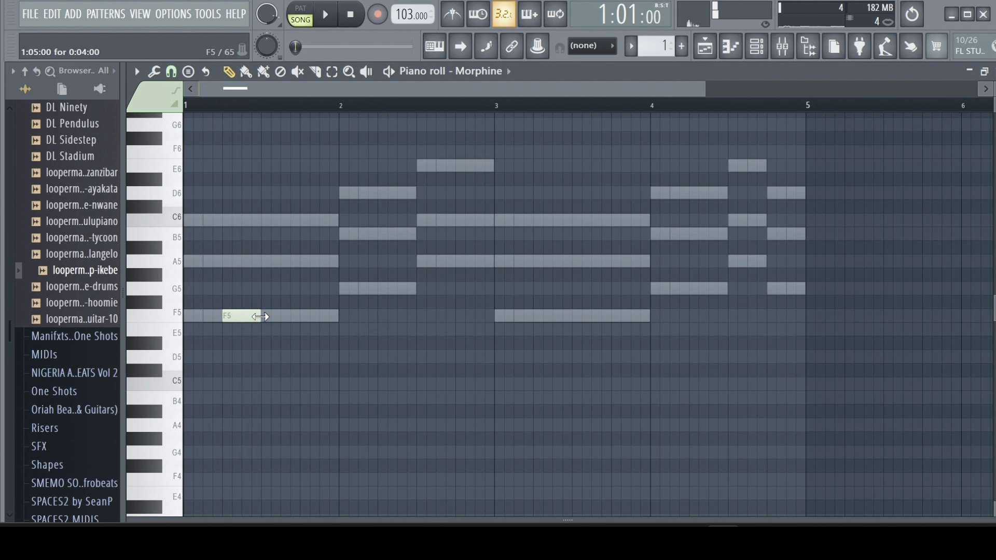
key(space)
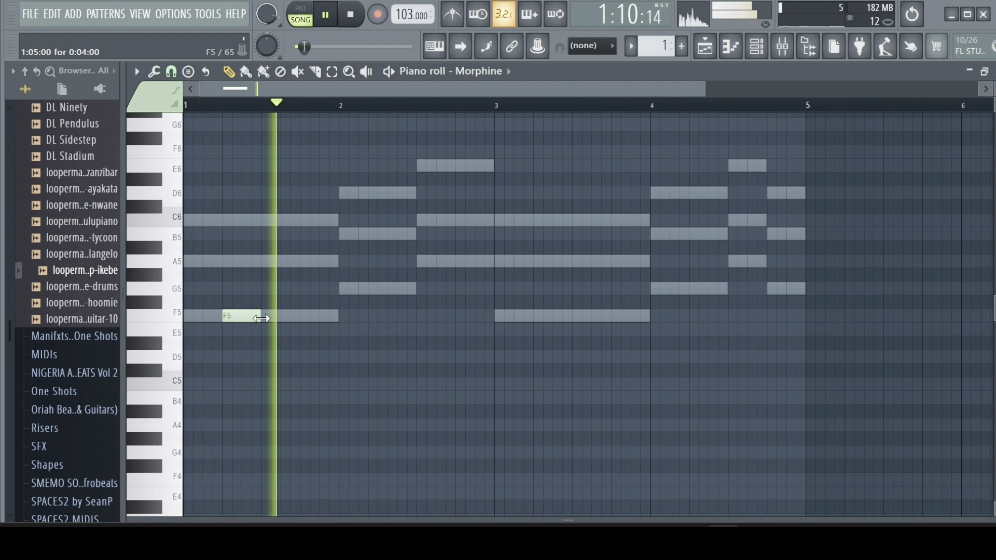
key(space)
key(space)
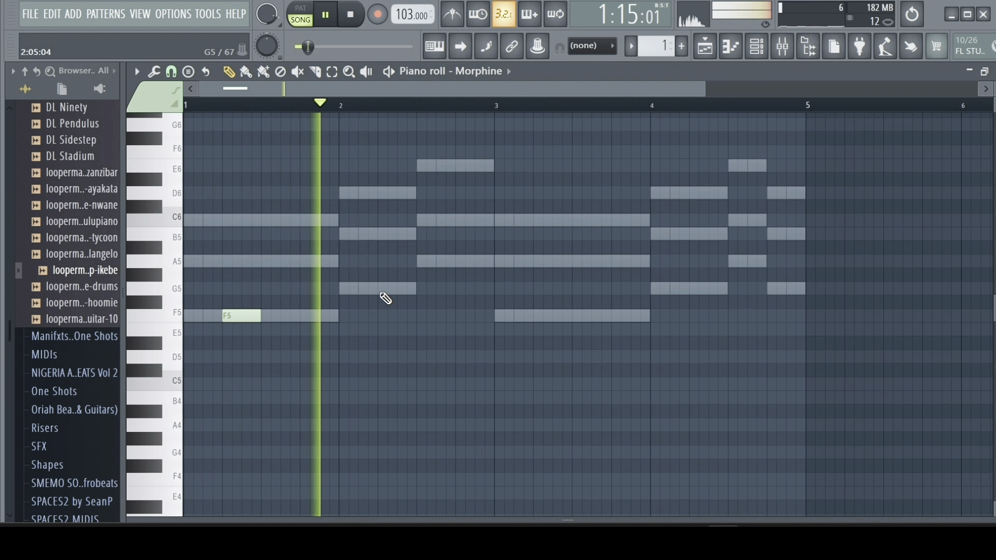
Add two-step G5 notes at step 5 of bars 2 and 4, and a two-step A5 note at step 13 of bar 2.
click(385, 289)
key(space)
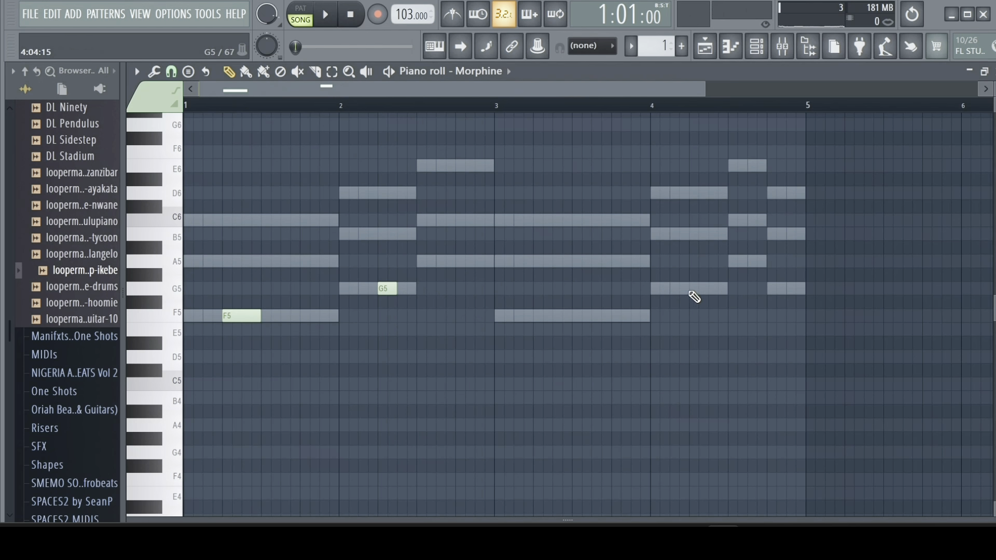
click(695, 288)
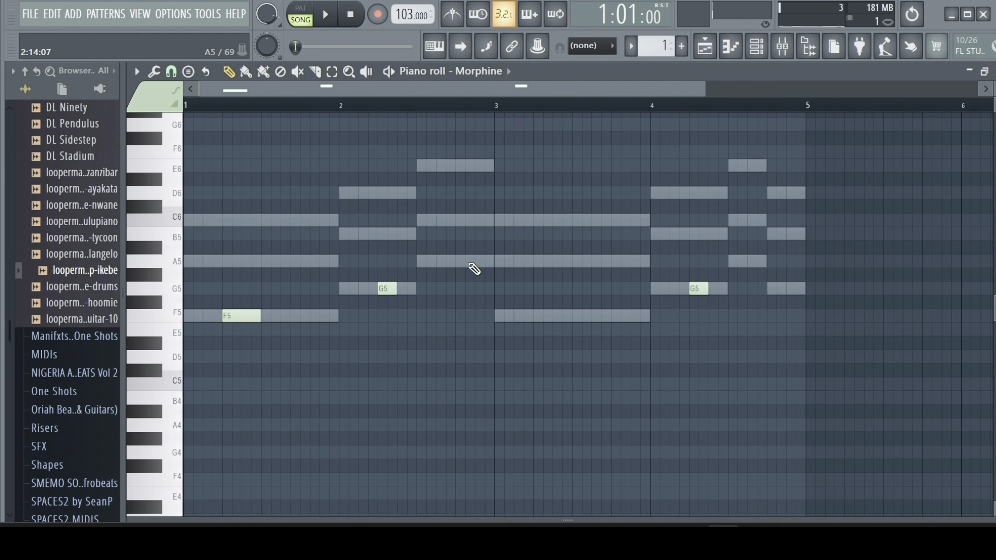
click(463, 261)
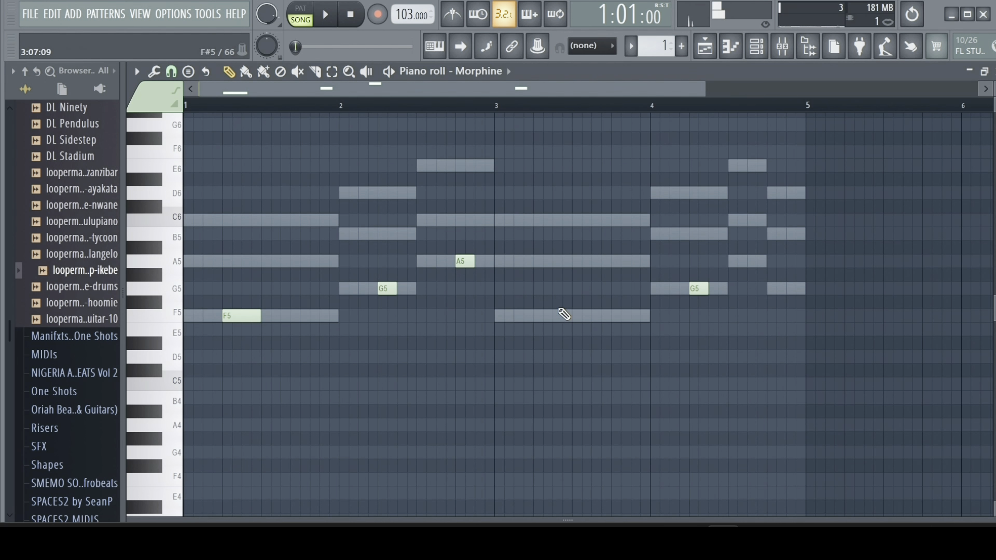
Add a four-step F5 note at step 5 of bar 3 and a one-step A5 note at step 11 of bar 4.
click(537, 262)
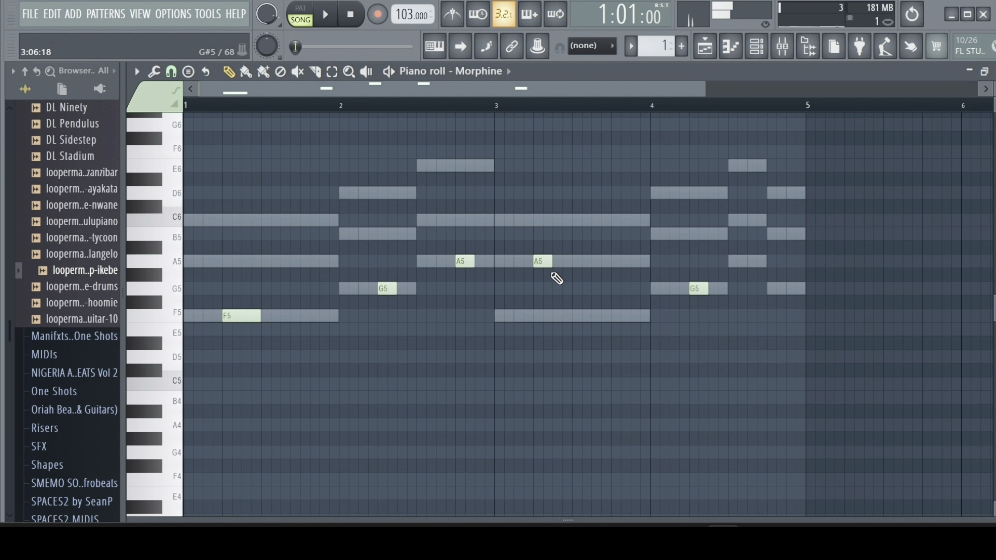
drag(548, 266, 552, 323)
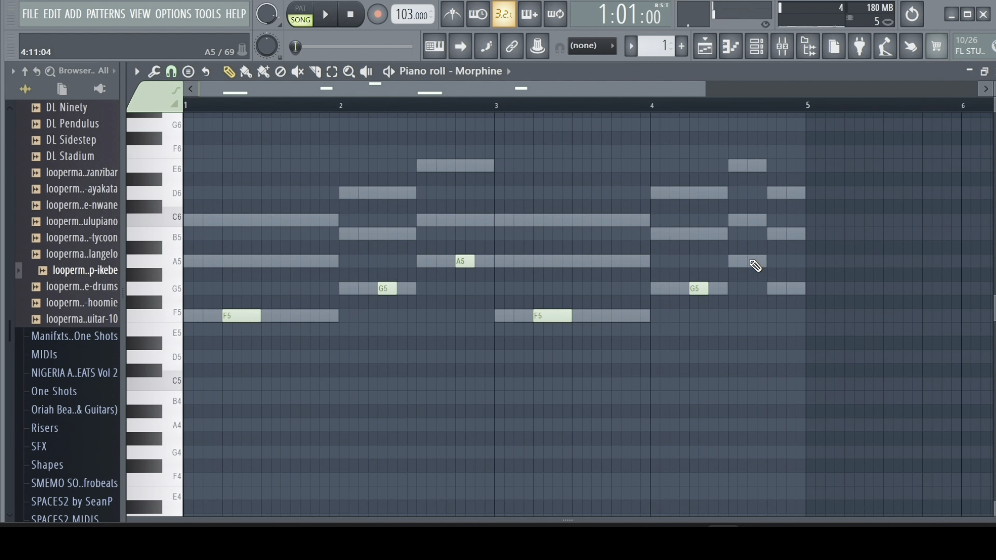
click(753, 265)
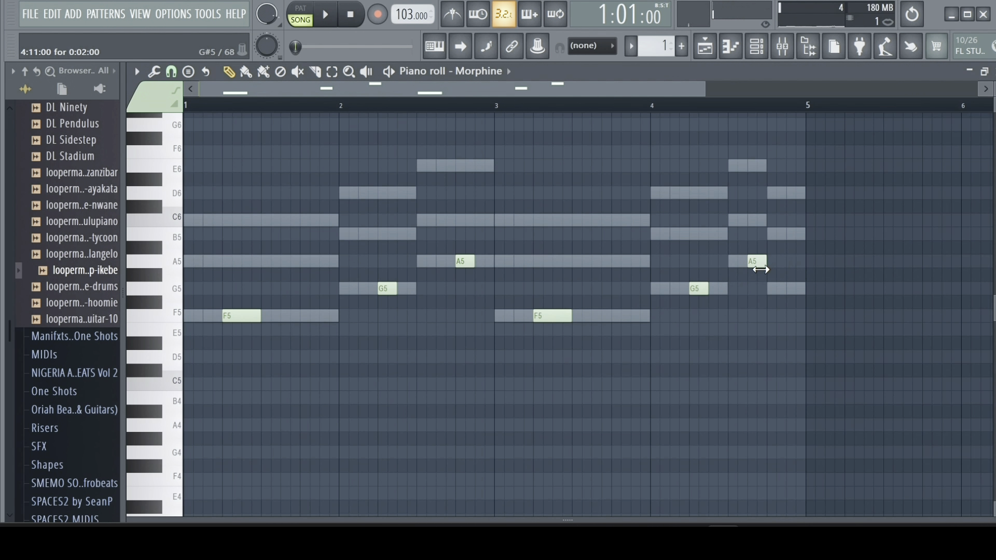
drag(761, 269, 752, 270)
Try a one-step G5 note at the end of bar 4 while playing the track, and delete it.
click(787, 292)
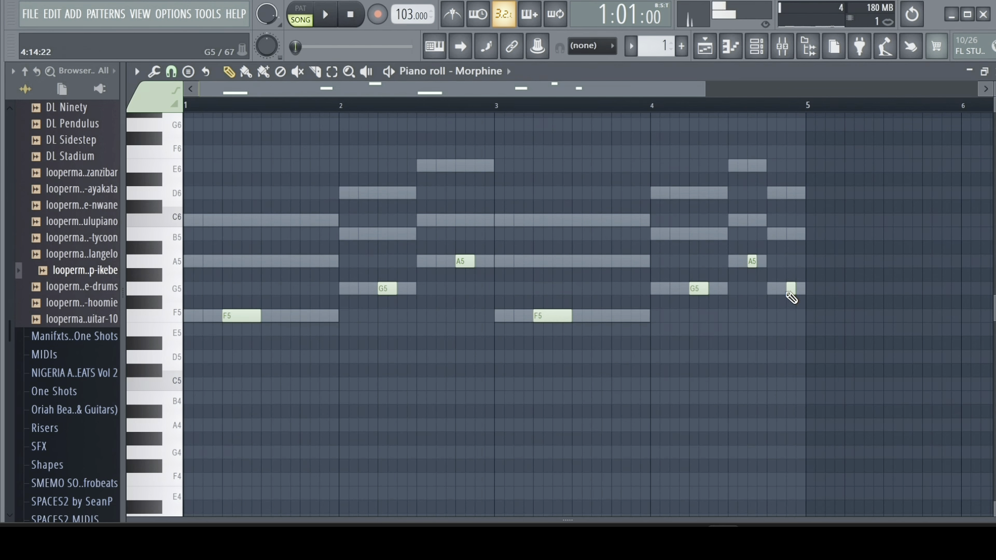
key(space)
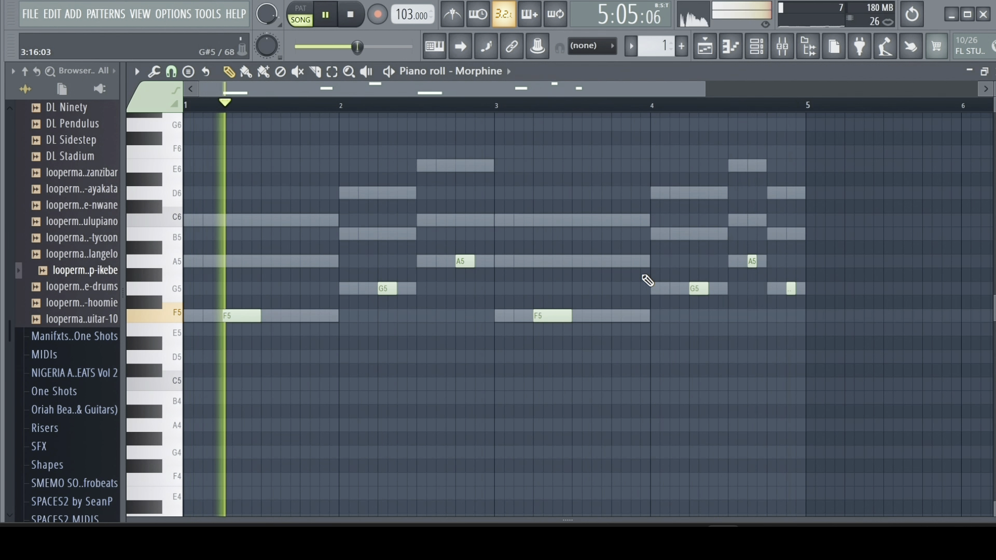
right_click(788, 301)
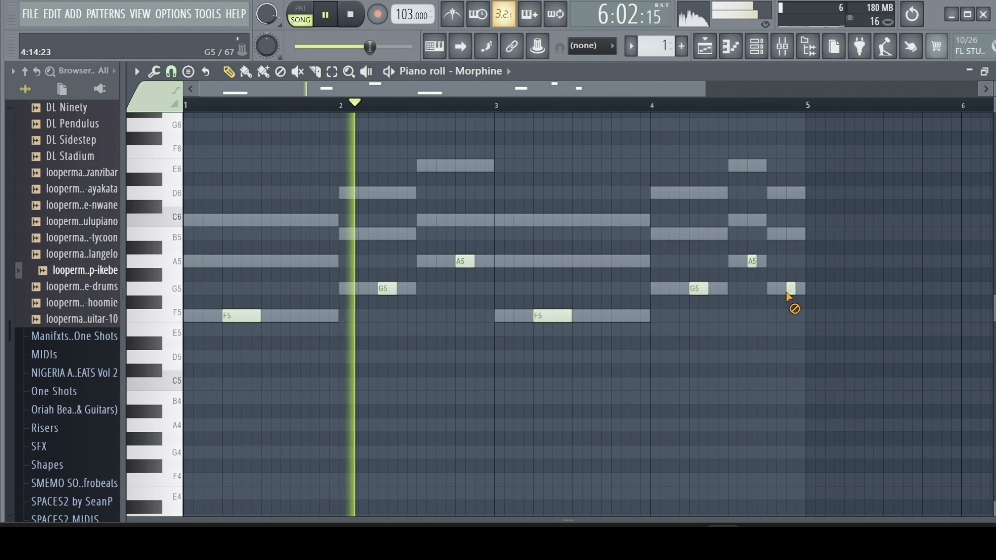
right_click(792, 292)
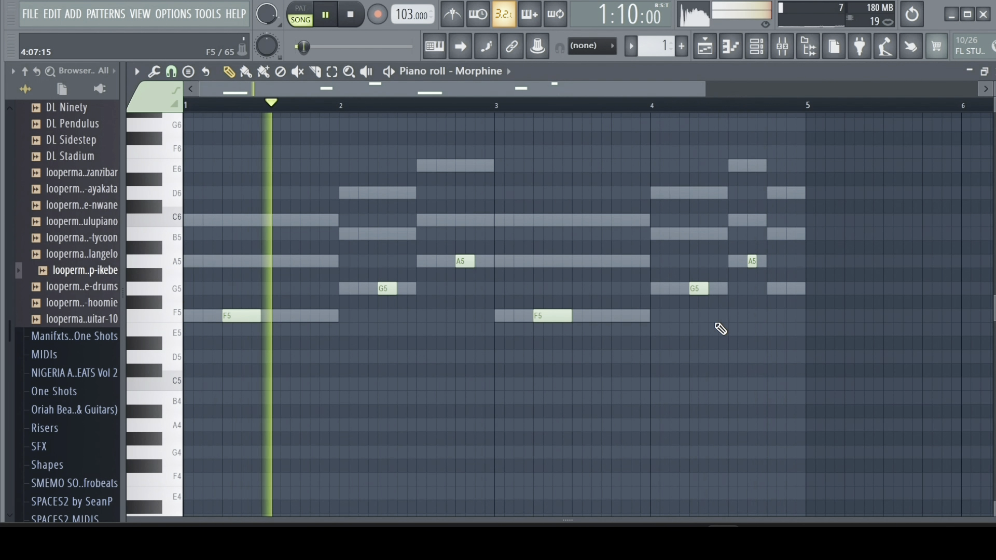
key(space)
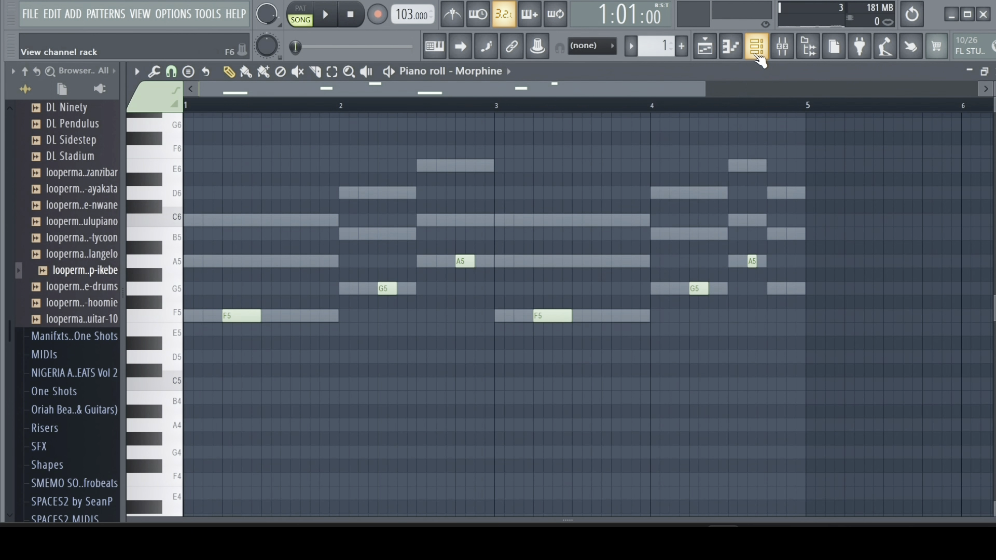
Add a FLEX instrument channel and load the Halo Pad preset from the list of all packs.
click(756, 46)
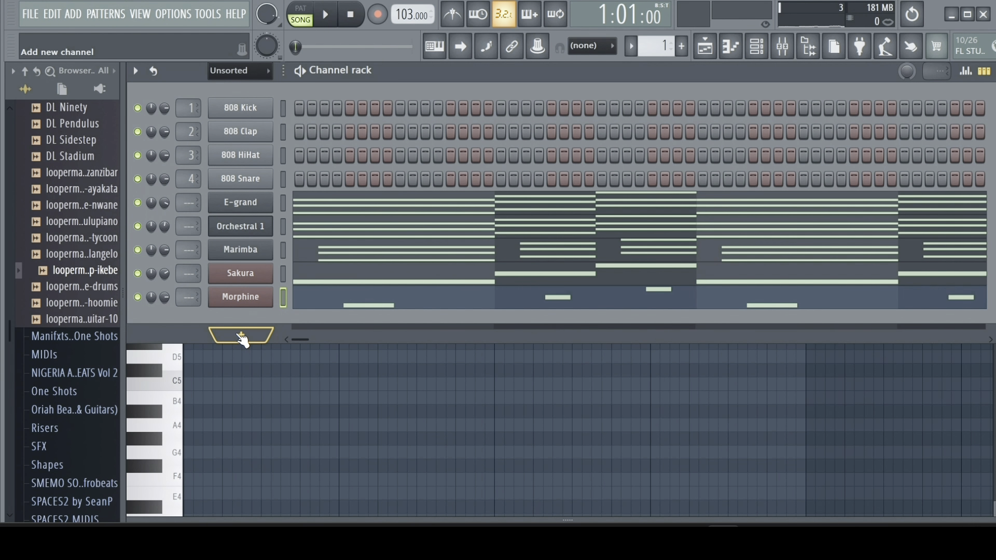
click(243, 338)
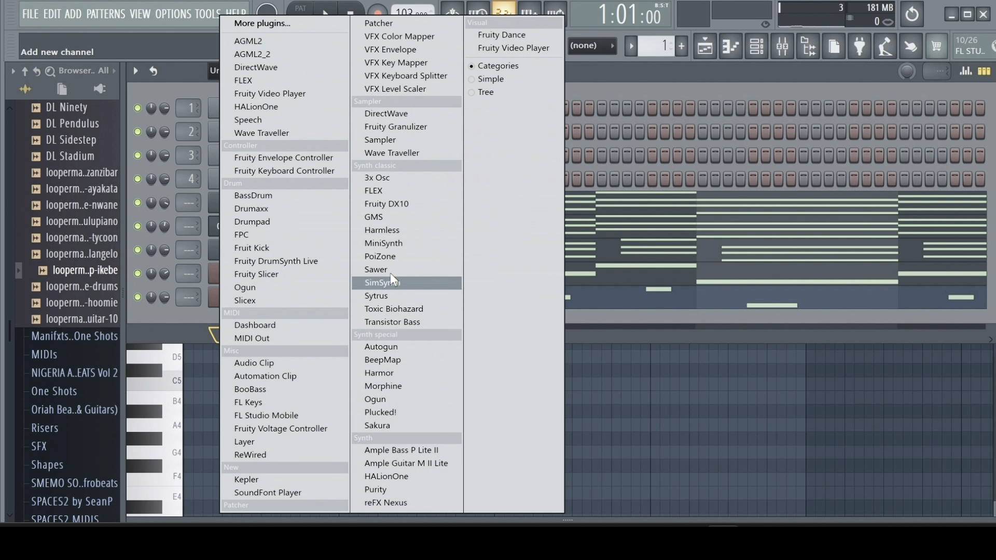
click(393, 190)
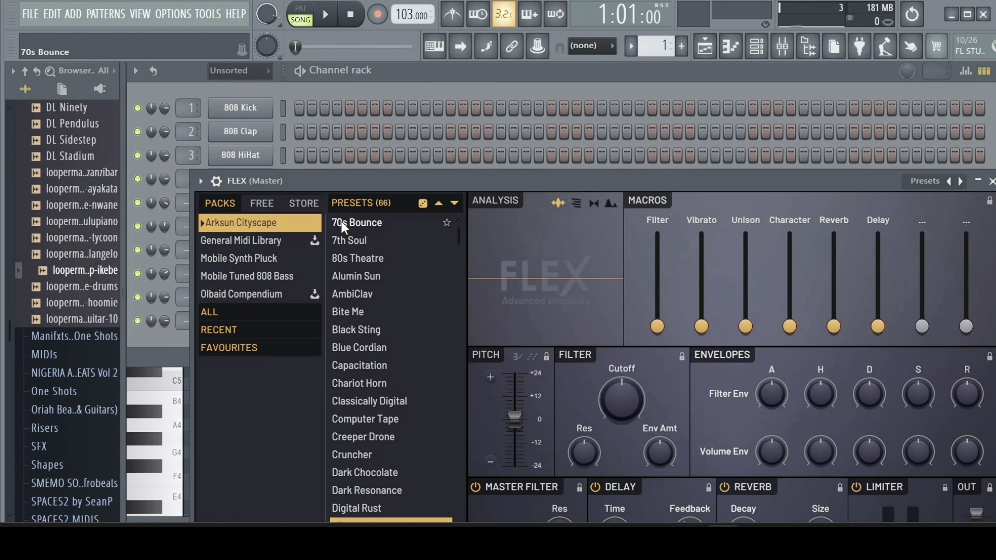
click(262, 313)
scroll(397, 292, down, 2)
scroll(396, 293, down, 15)
scroll(389, 324, down, 13)
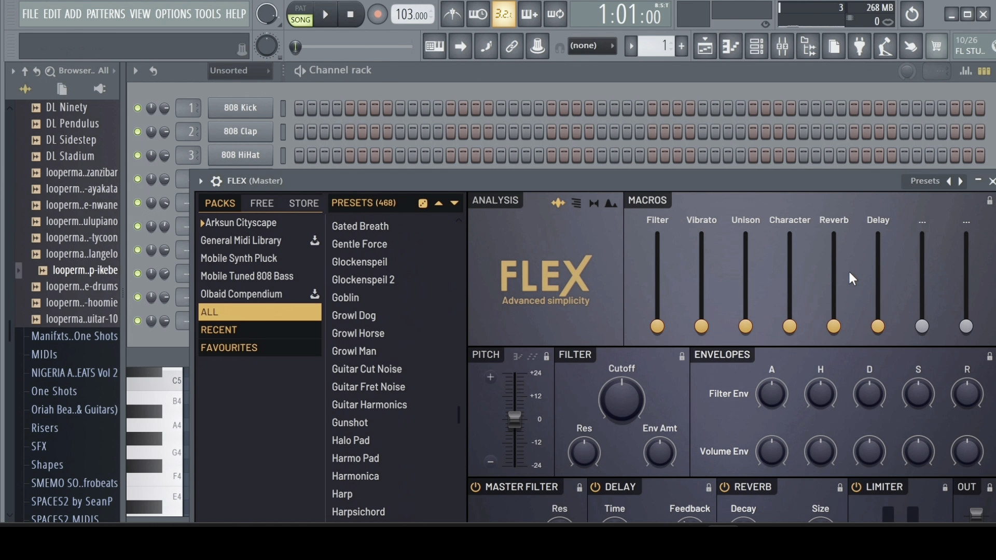
click(356, 438)
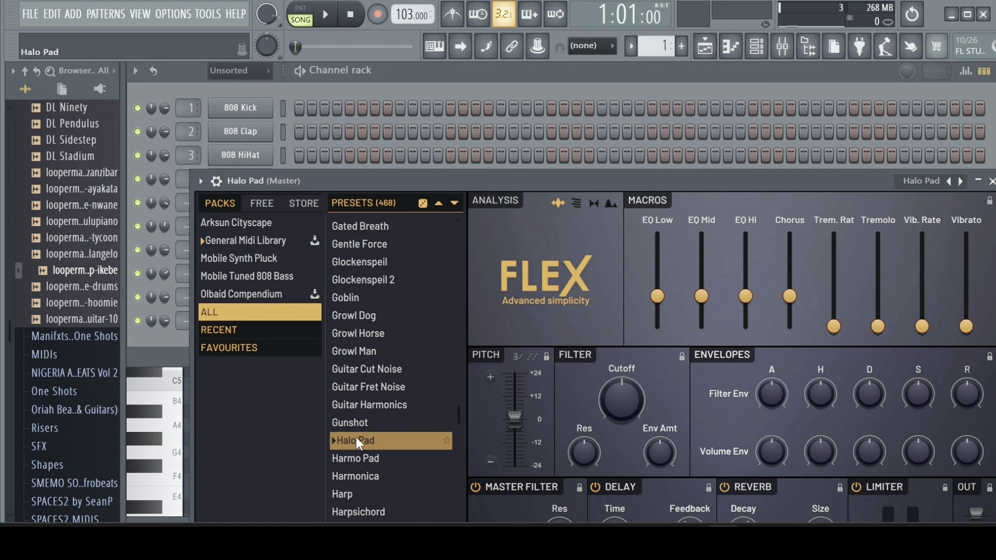
Open the Halo Pad channel's piano roll to audition the preset, and return to the channel rack.
click(200, 180)
click(220, 199)
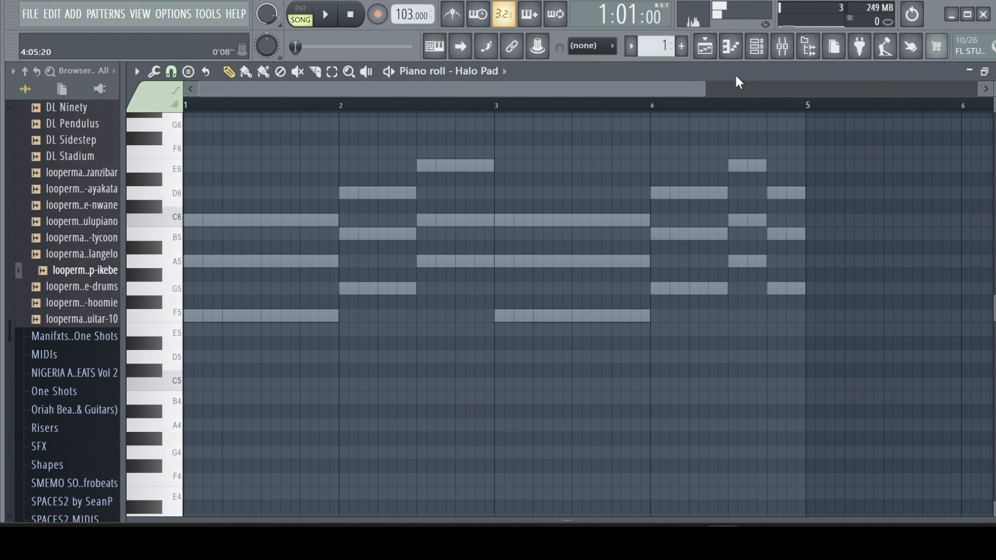
click(771, 54)
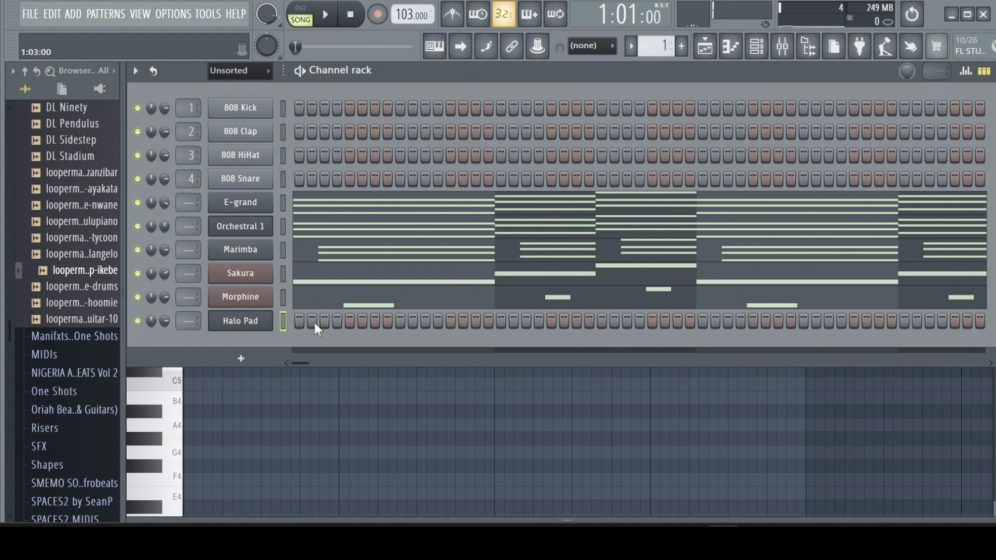
Try the Harmo Pad preset in FLEX, auditioning it from the piano roll keys while the track plays.
click(252, 324)
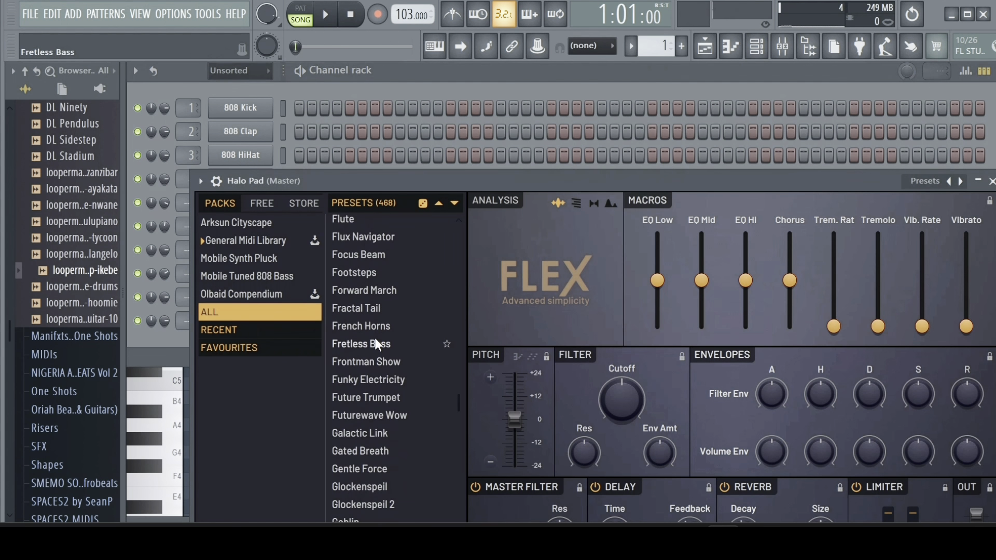
scroll(382, 349, down, 3)
scroll(385, 350, down, 3)
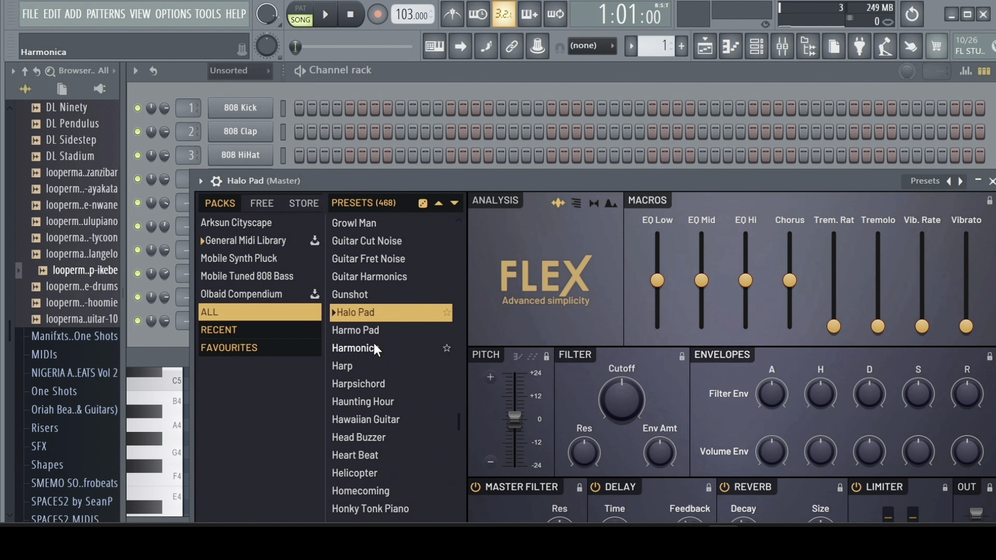
click(357, 328)
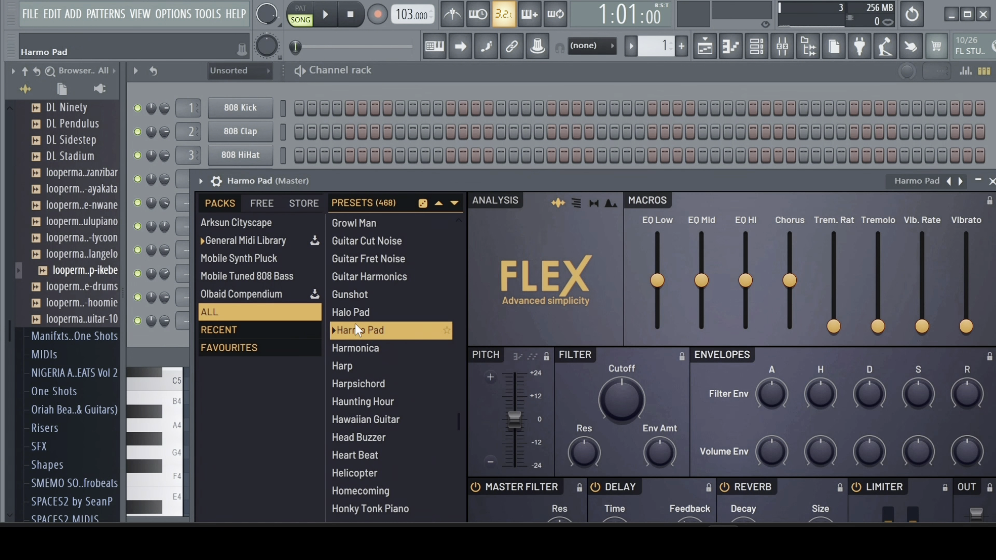
click(164, 391)
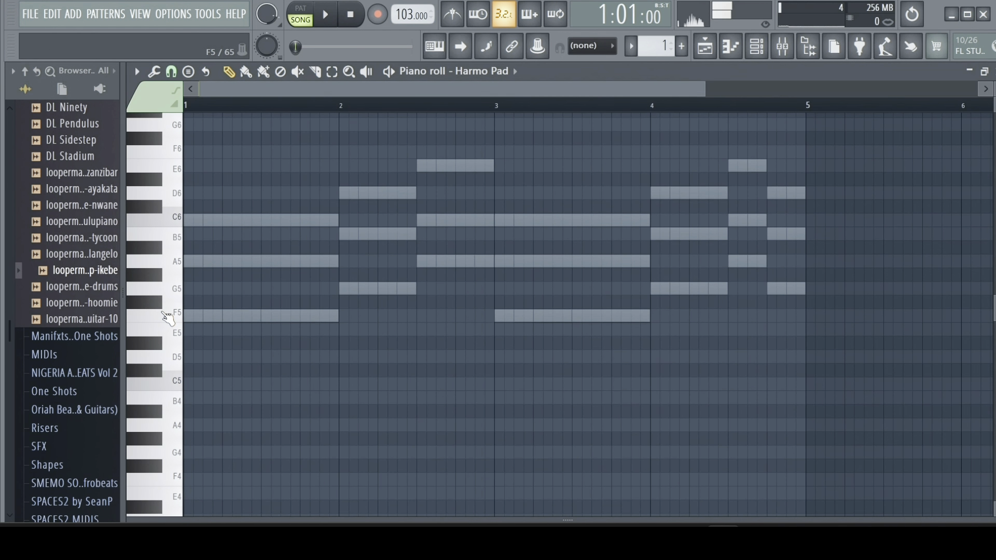
key(space)
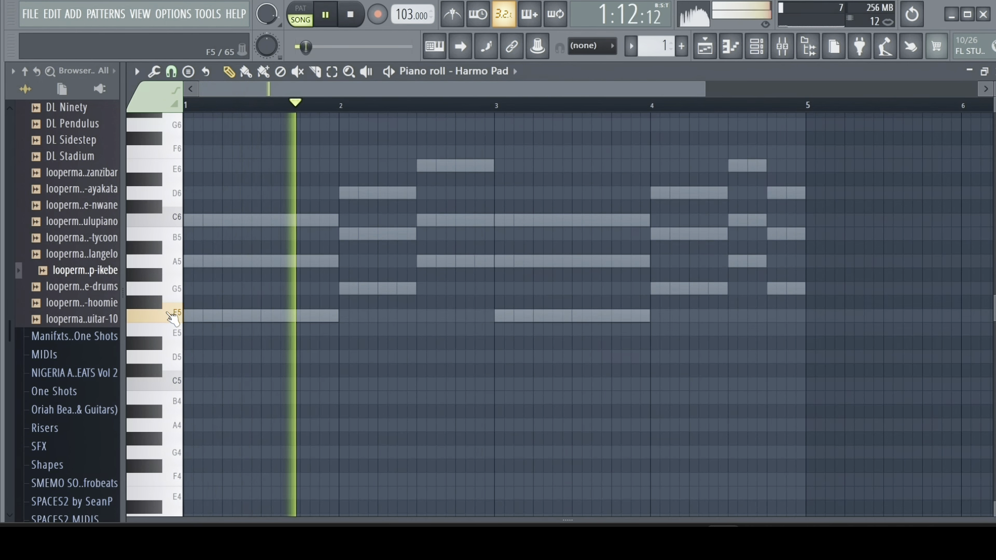
key(space)
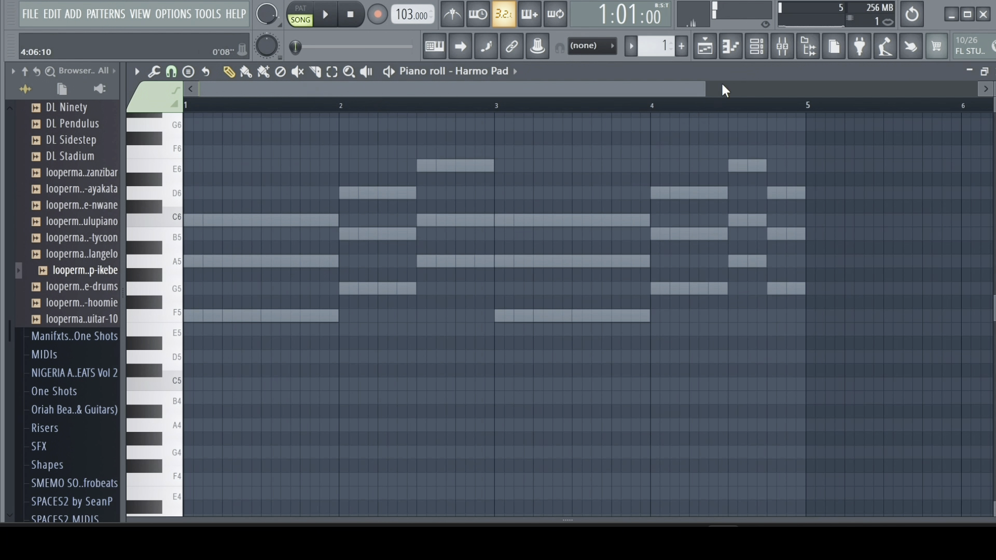
Try the Metal Pad preset in FLEX, auditioning it from the piano roll keys during playback.
click(756, 46)
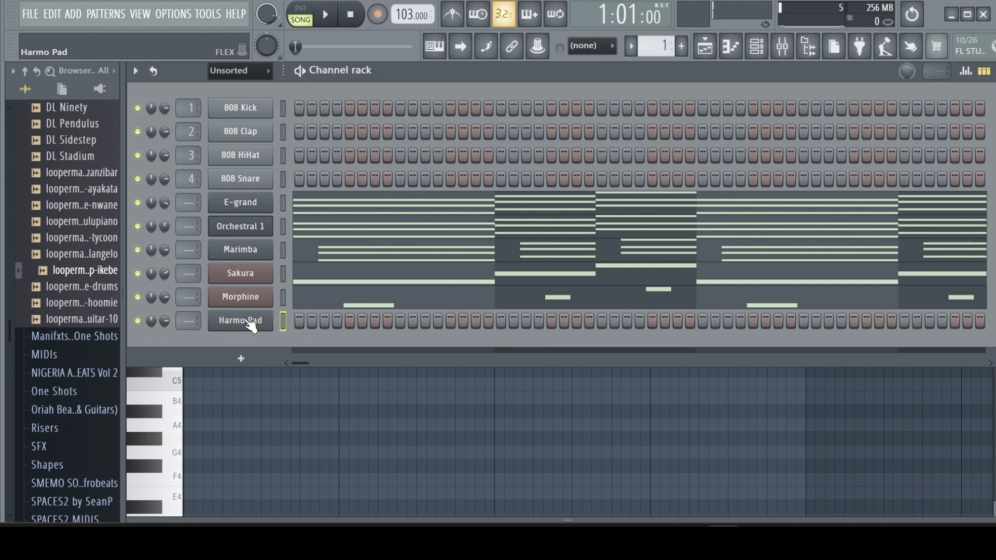
click(264, 328)
scroll(379, 366, down, 8)
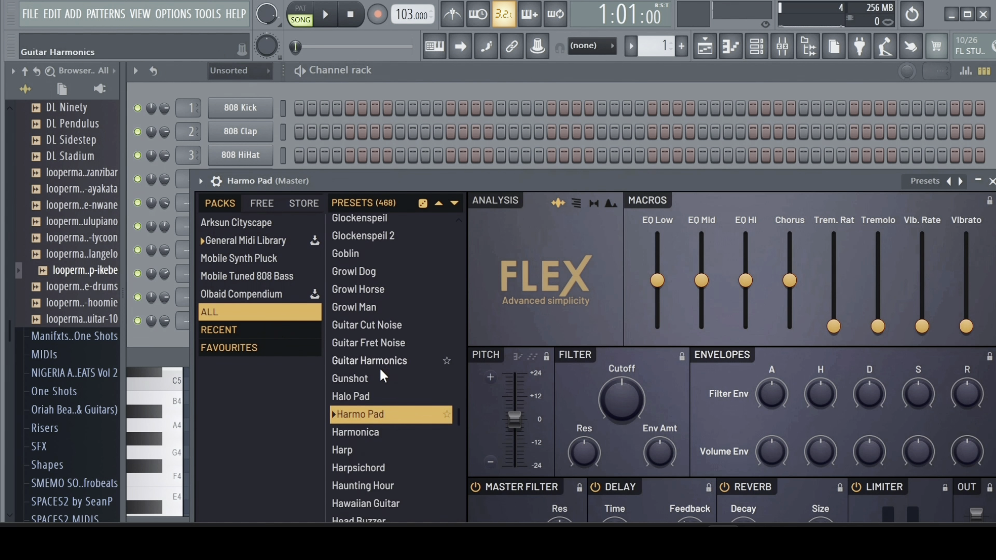
scroll(379, 374, down, 12)
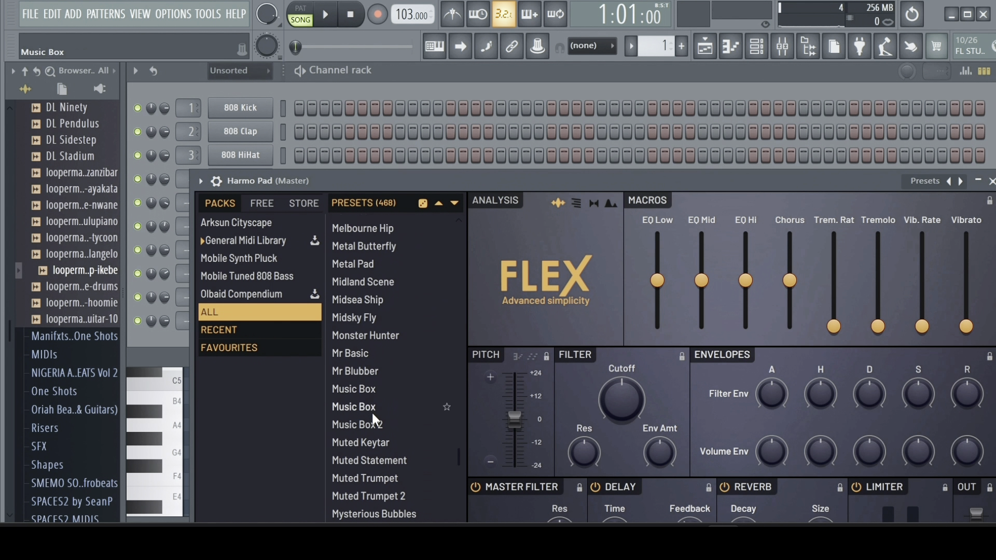
click(359, 264)
click(165, 389)
key(space)
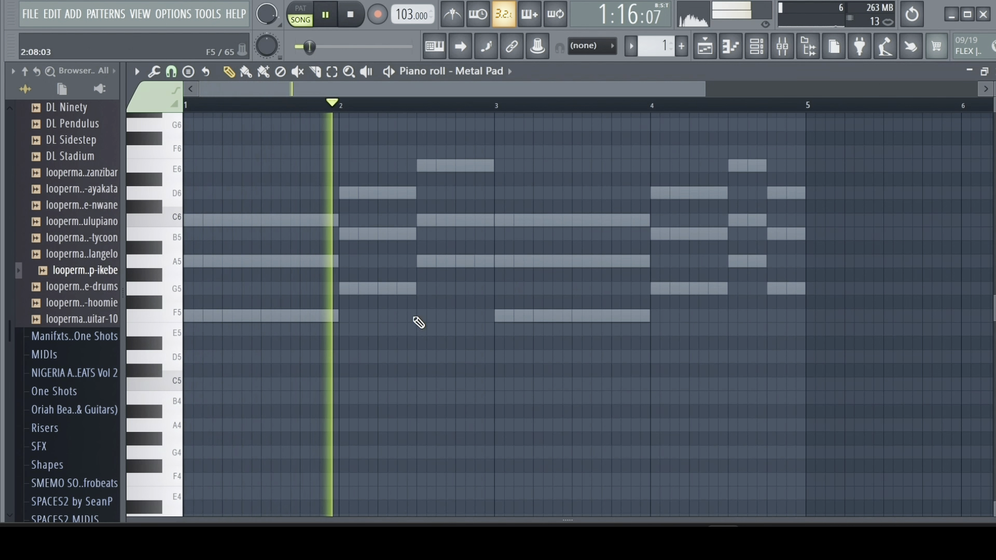
key(space)
Browse the remaining FLEX presets for another pad sound, and close the plugin window.
click(757, 47)
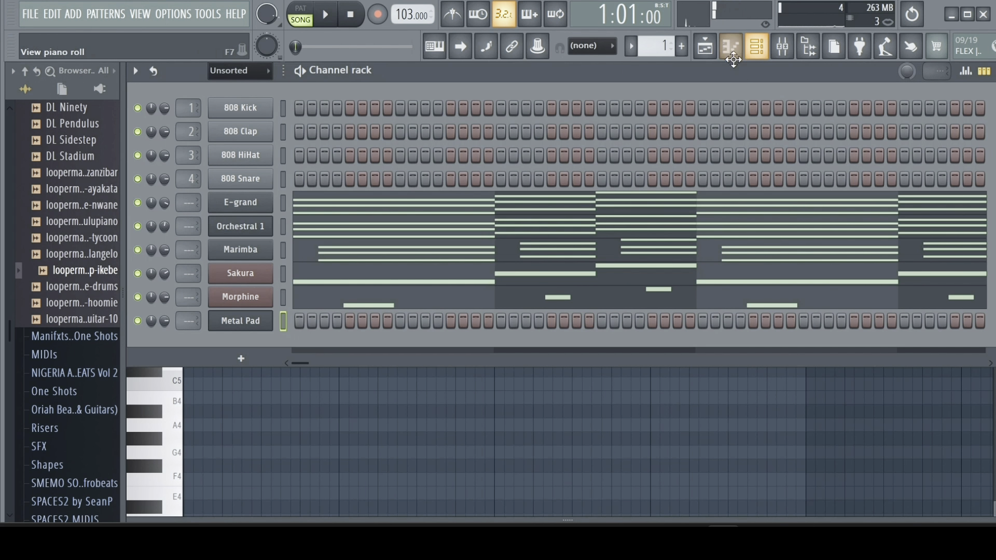
click(234, 323)
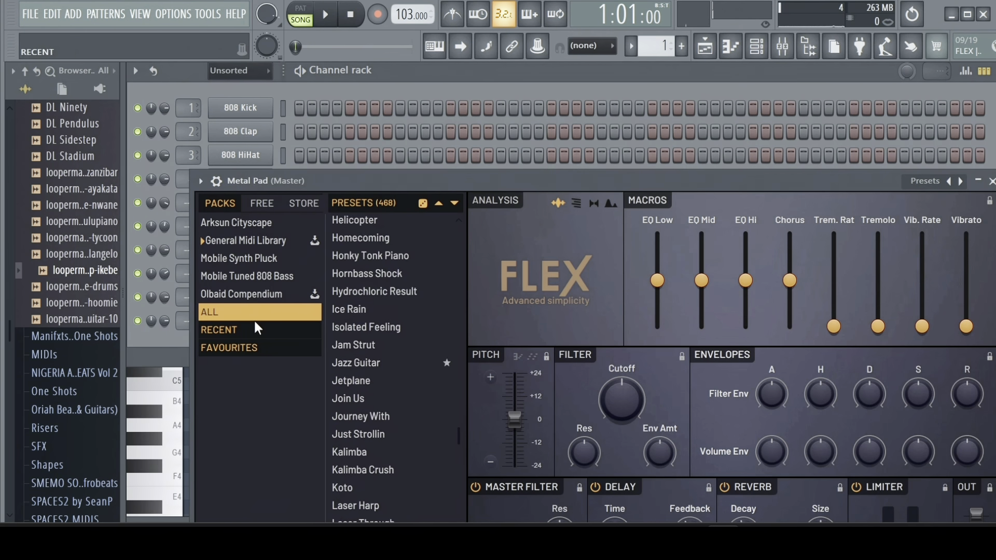
scroll(366, 368, down, 7)
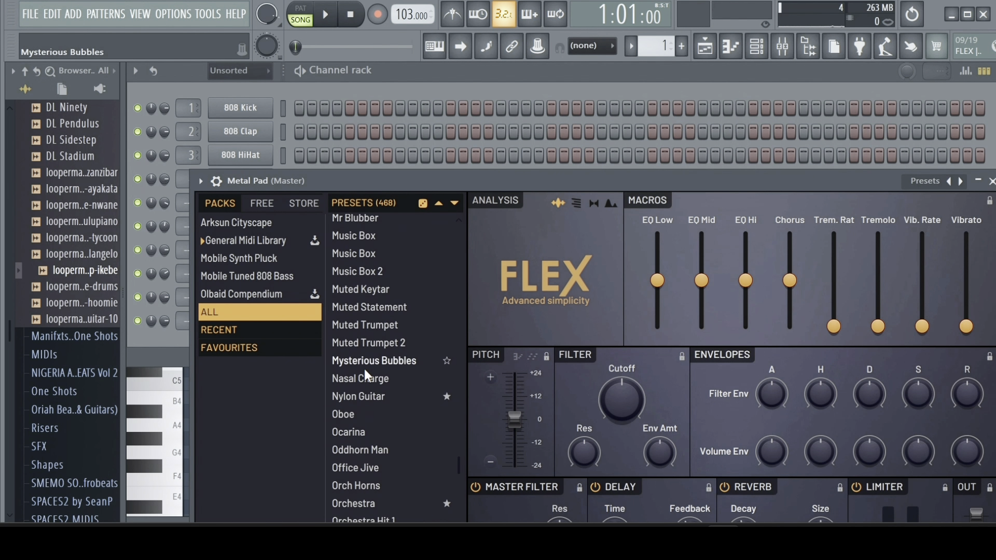
scroll(364, 372, down, 4)
scroll(364, 369, down, 7)
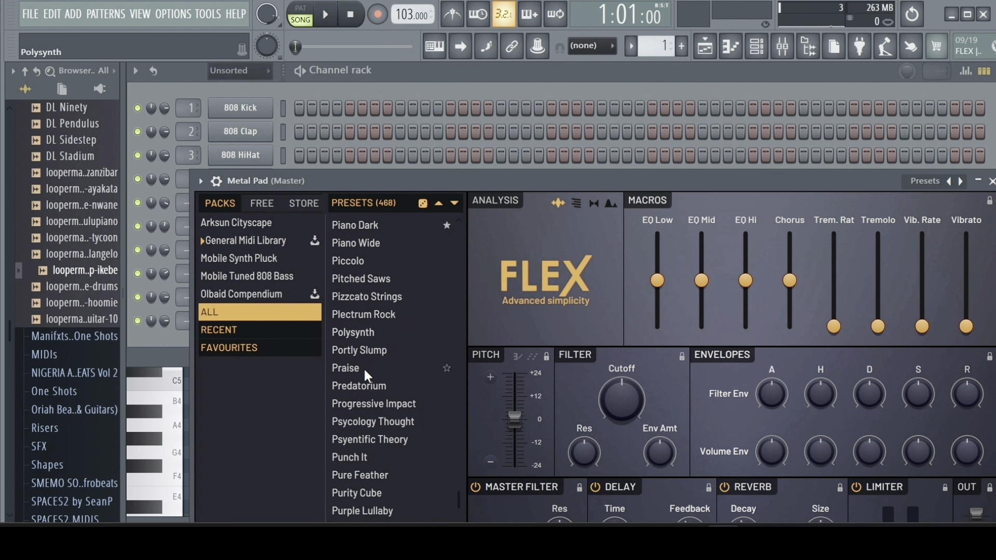
scroll(364, 369, up, 3)
scroll(365, 370, down, 15)
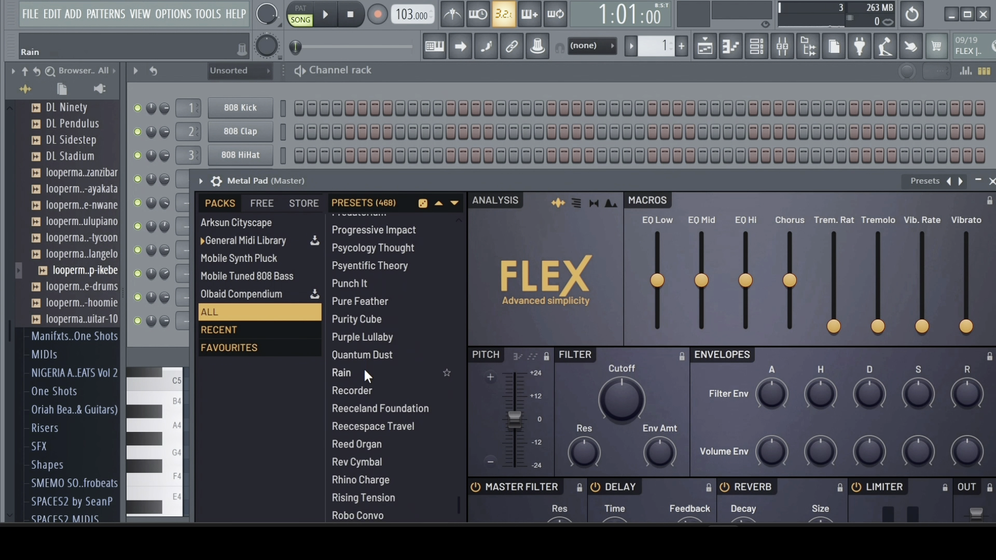
scroll(364, 369, down, 15)
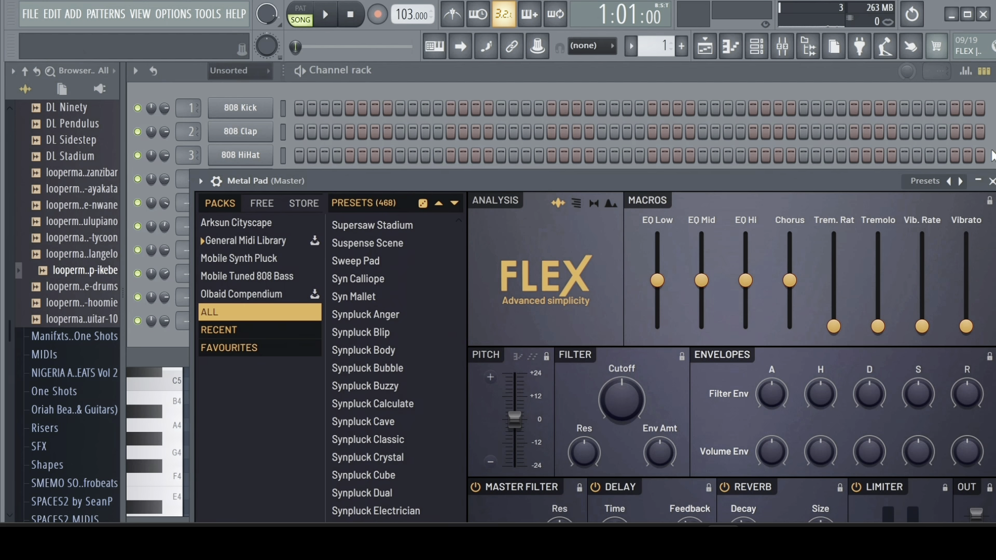
click(991, 181)
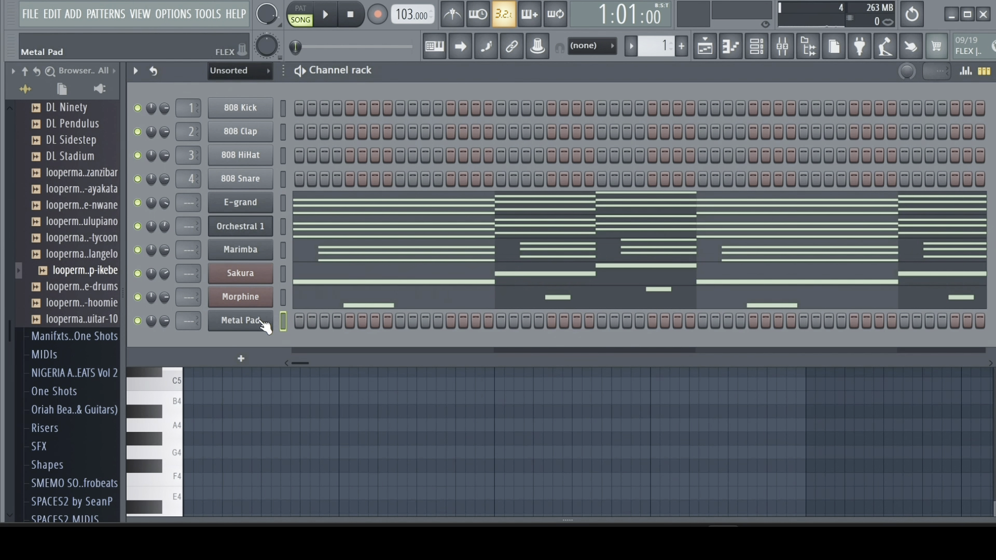
Replace the Metal Pad channel's instrument with the Sytrus synth.
right_click(263, 325)
mouse_move(392, 423)
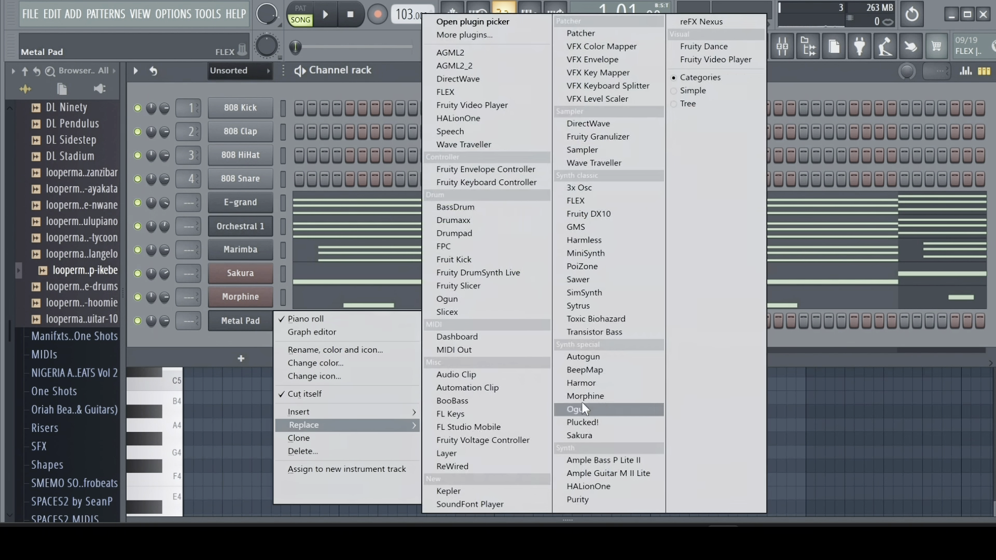
click(601, 305)
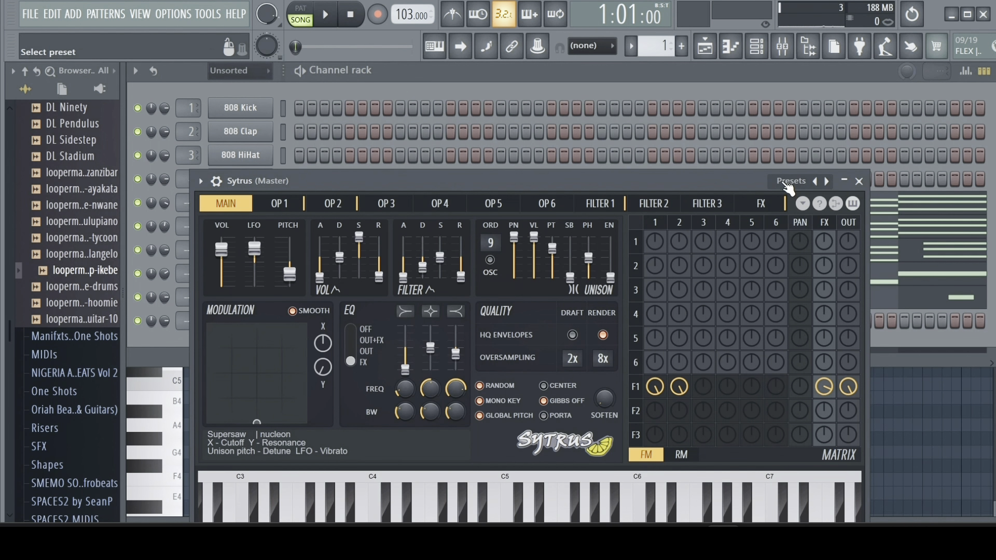
Try the Synth 2 pad preset in Sytrus and the Soundtrack preset, auditioning Soundtrack with the track playing.
click(789, 184)
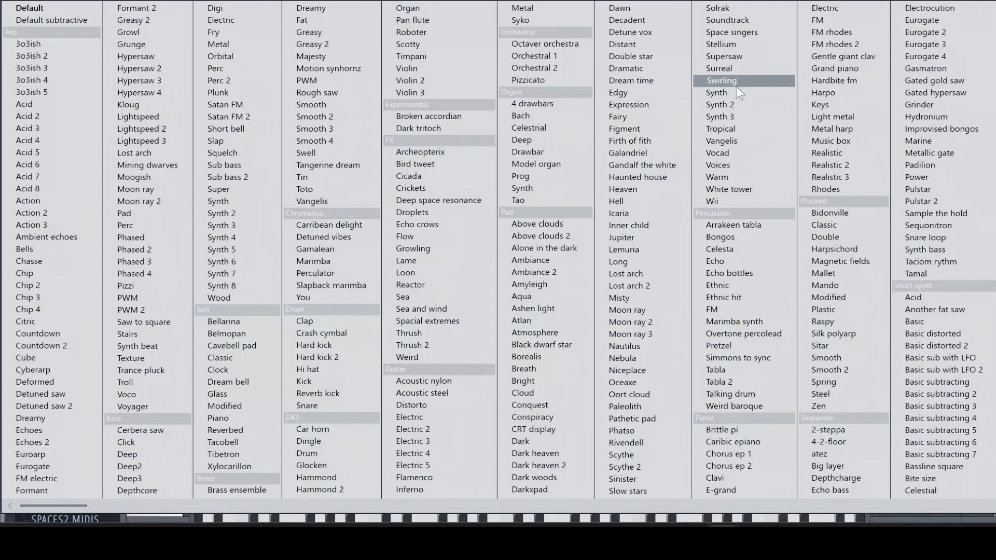
click(731, 108)
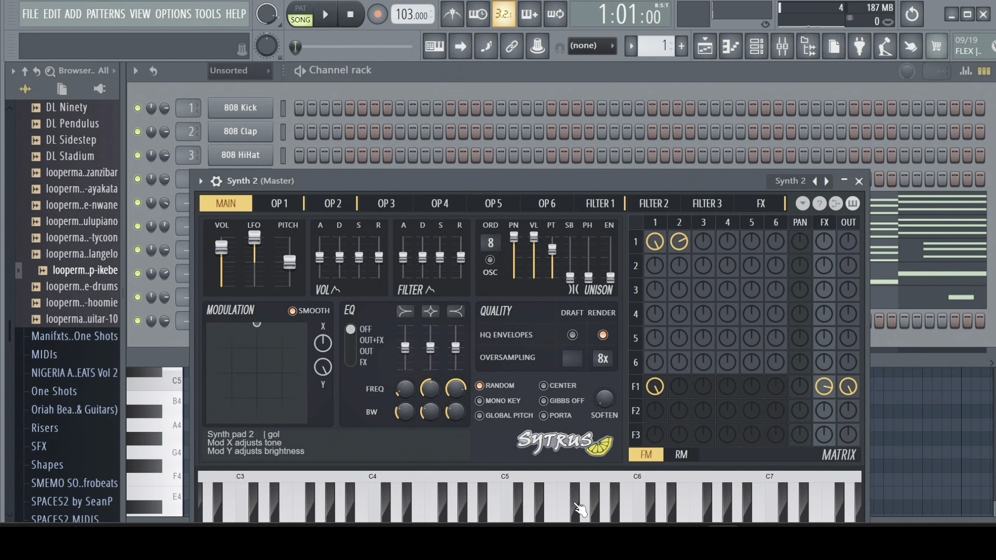
click(799, 181)
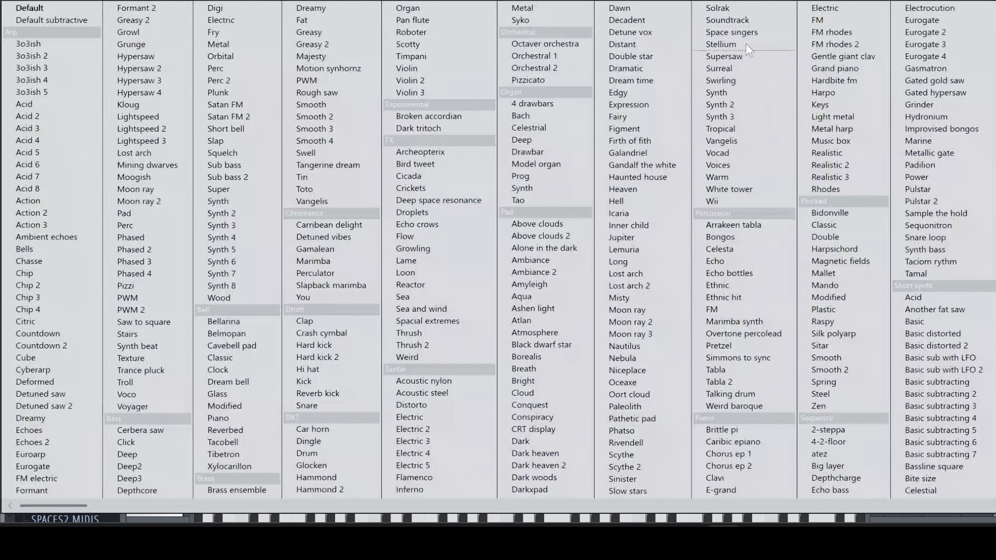
click(722, 20)
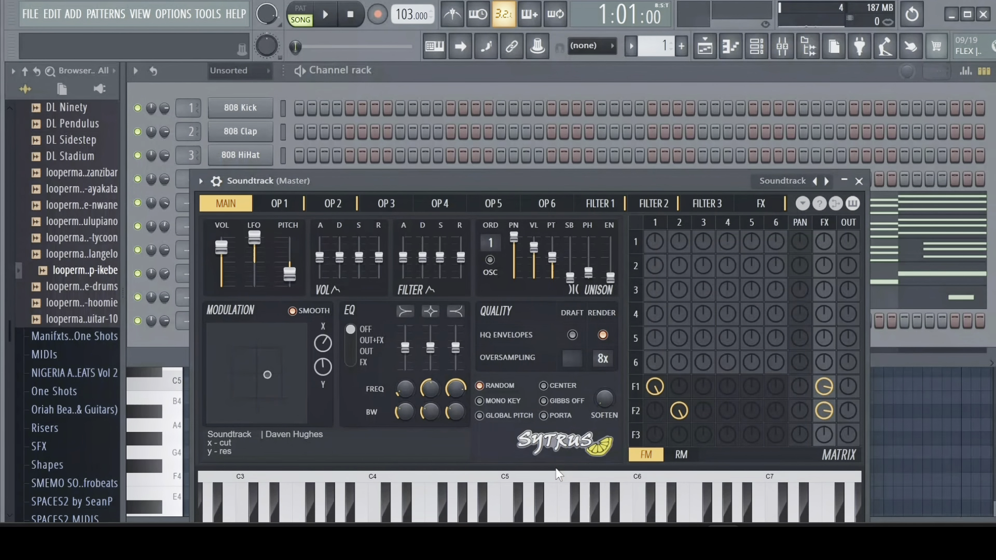
key(space)
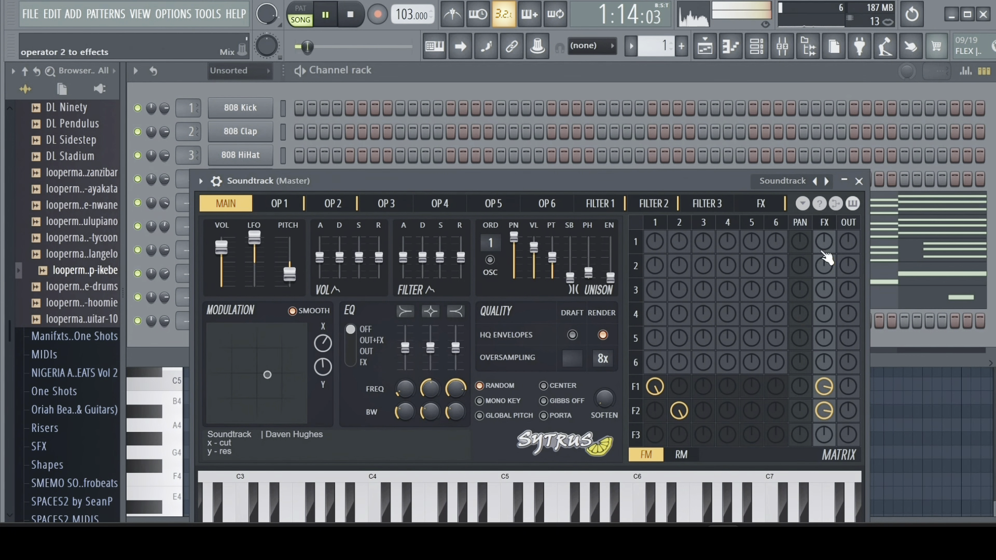
key(space)
Try the Warm and Above clouds 2 pad presets in Sytrus.
click(777, 181)
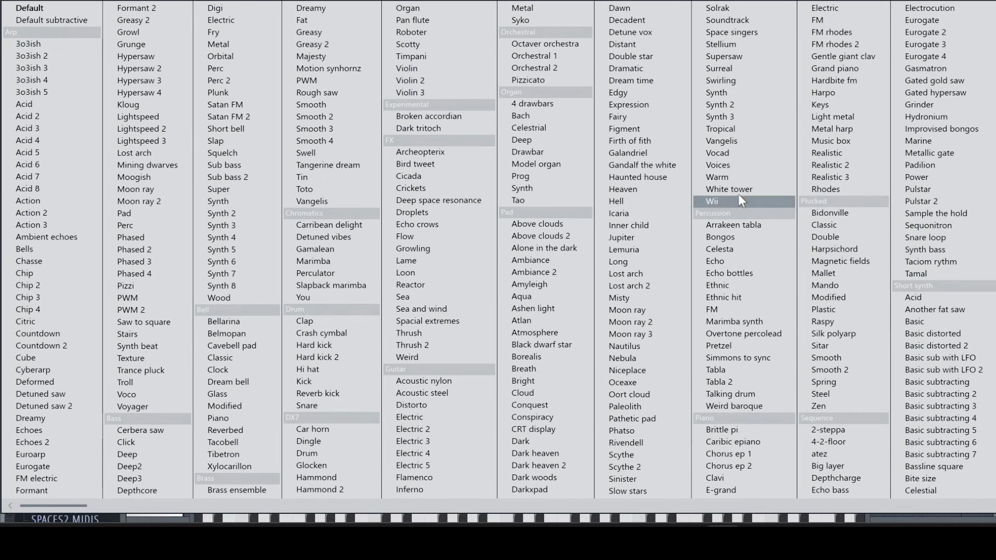
click(742, 176)
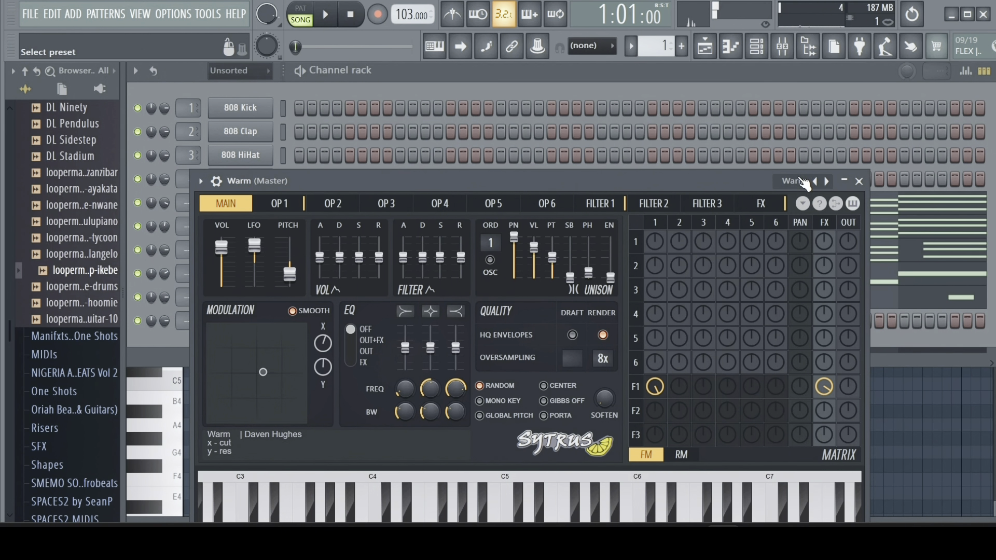
click(796, 180)
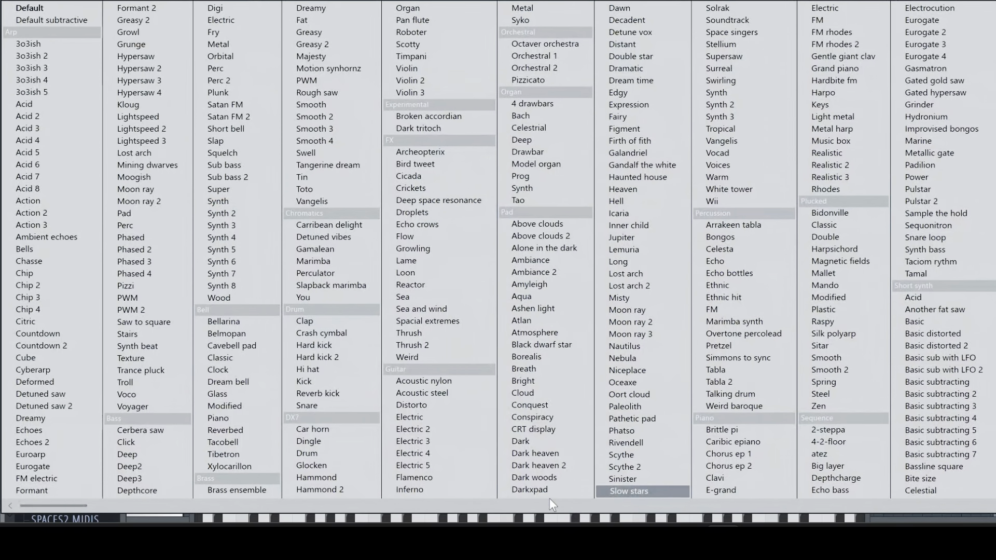
click(561, 236)
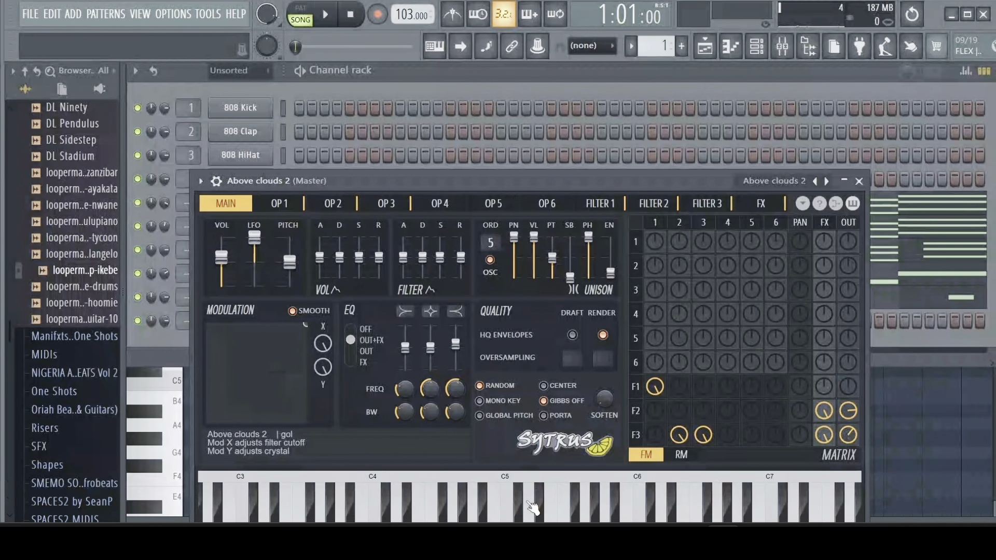
Compare the Ambiance and Ambiance 2 pad presets in Sytrus, load Ambiance for the channel and close the plugin window.
click(774, 180)
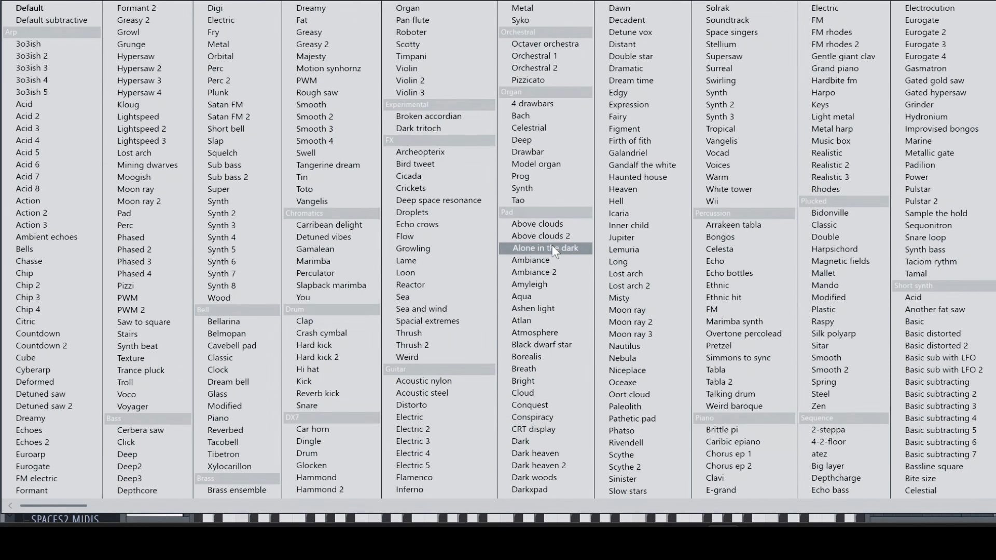
click(545, 260)
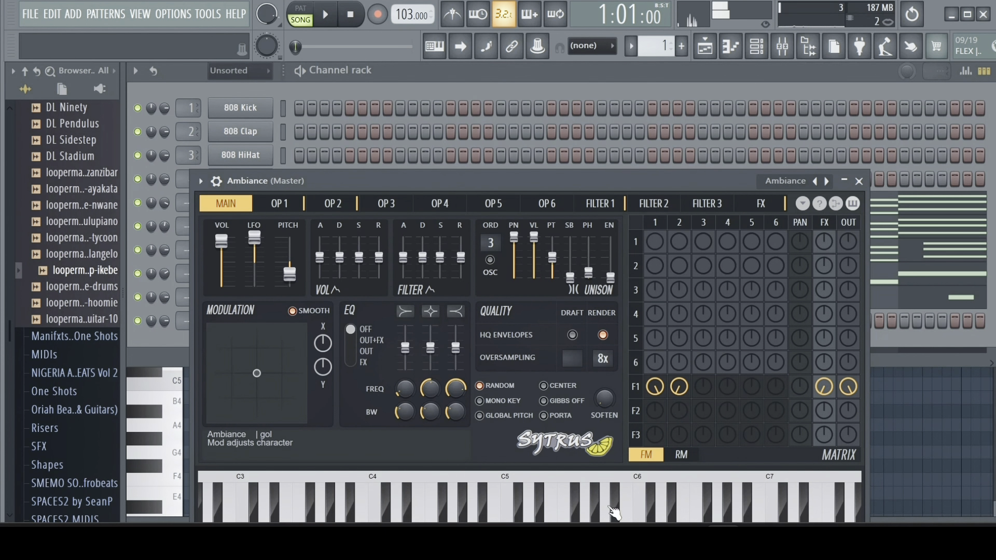
click(774, 181)
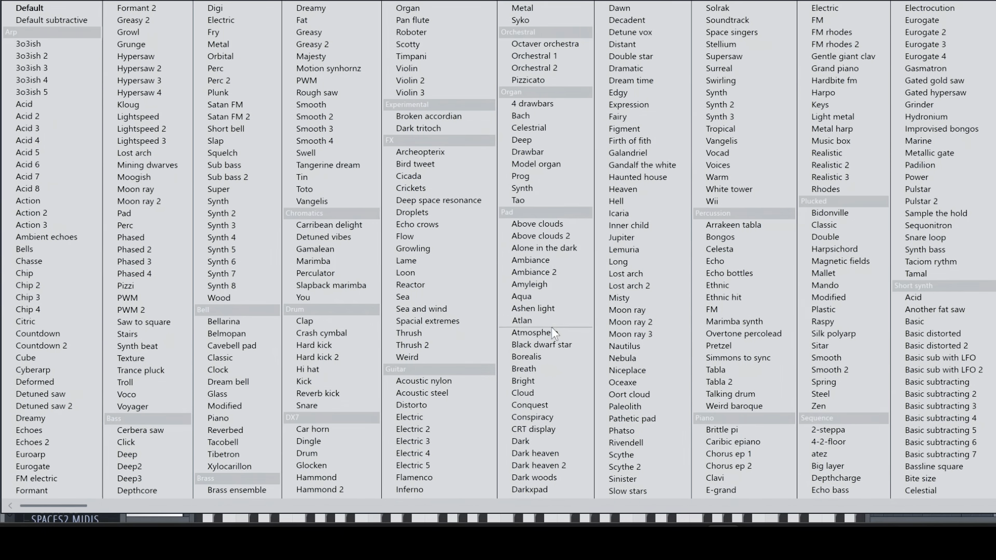
click(554, 273)
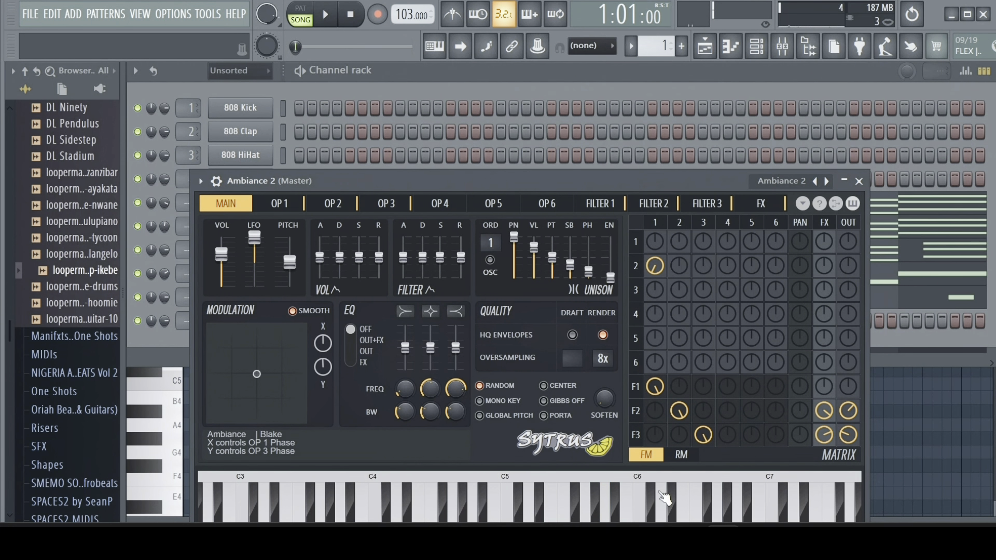
click(784, 181)
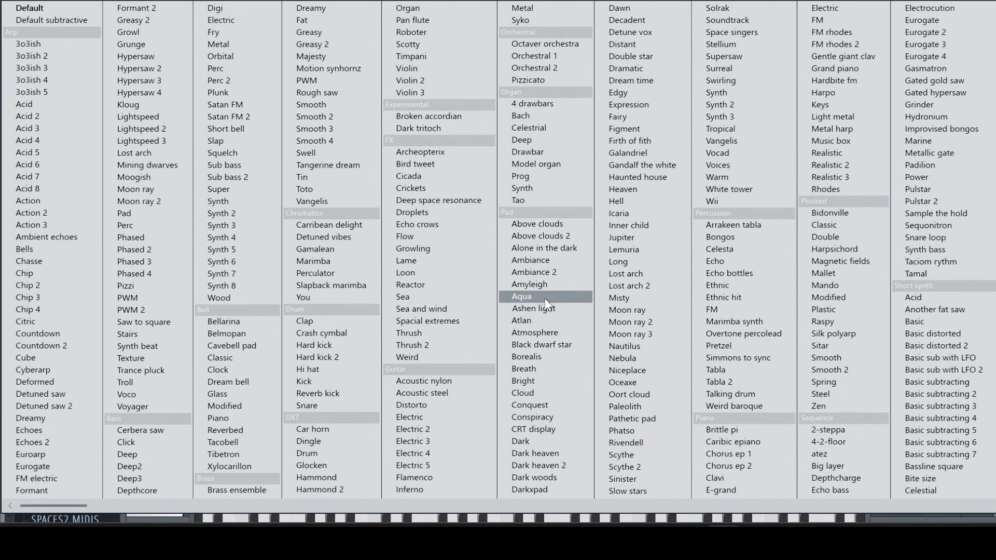
click(550, 261)
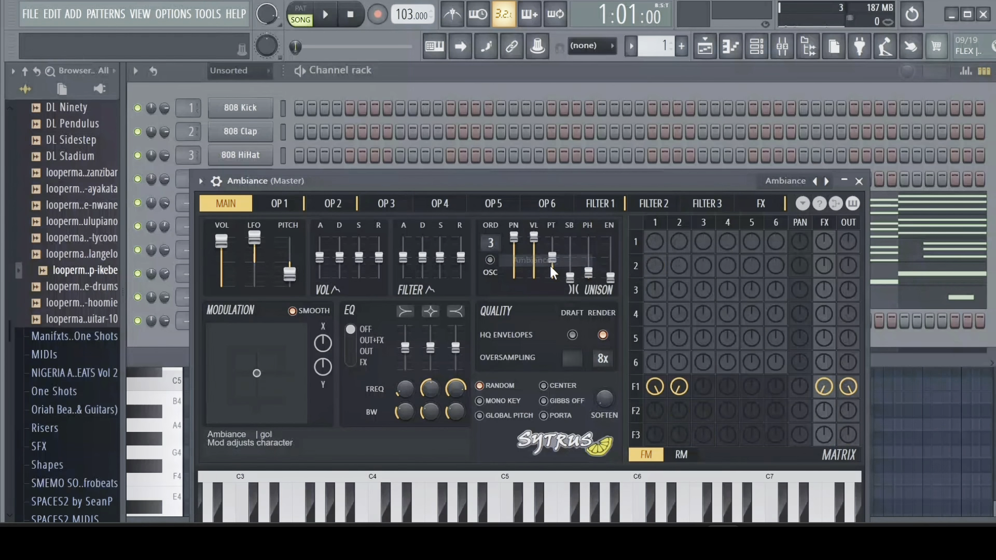
click(844, 182)
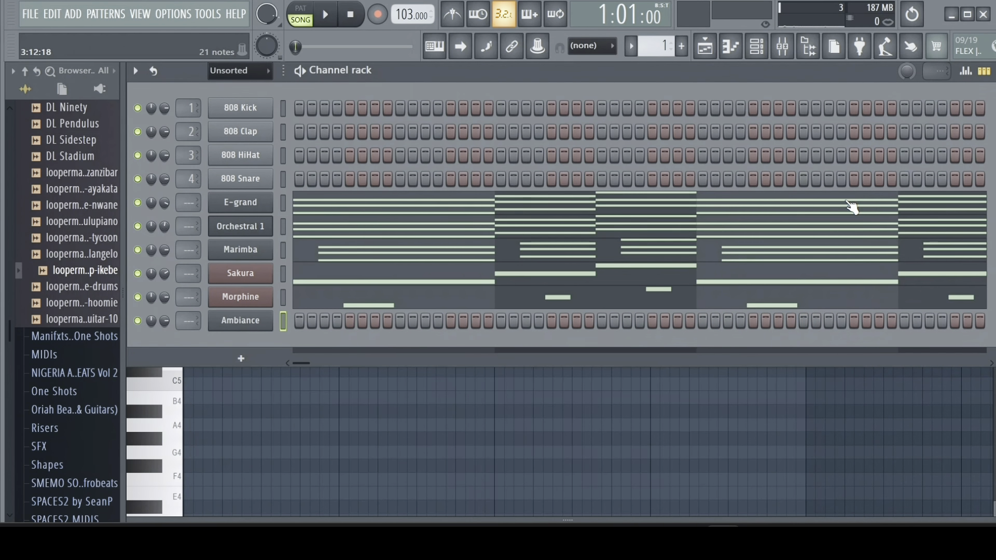
Open the Ambiance channel's piano roll and play back the track.
right_click(242, 321)
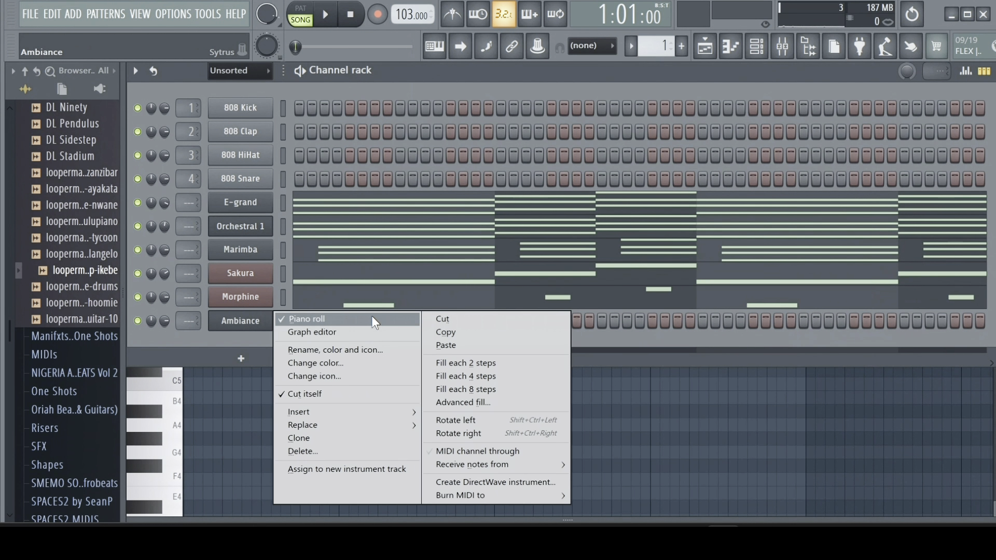
click(359, 320)
right_click(266, 319)
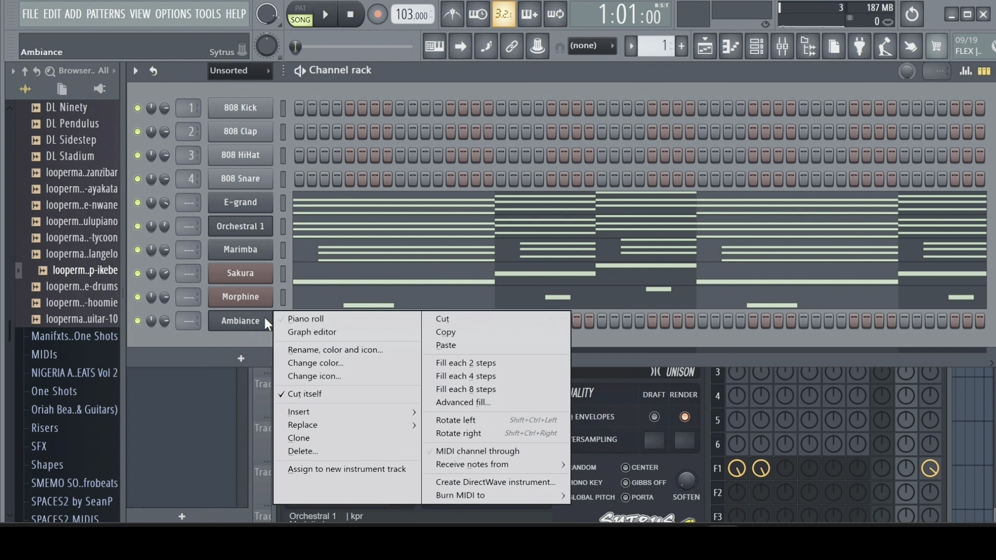
click(292, 316)
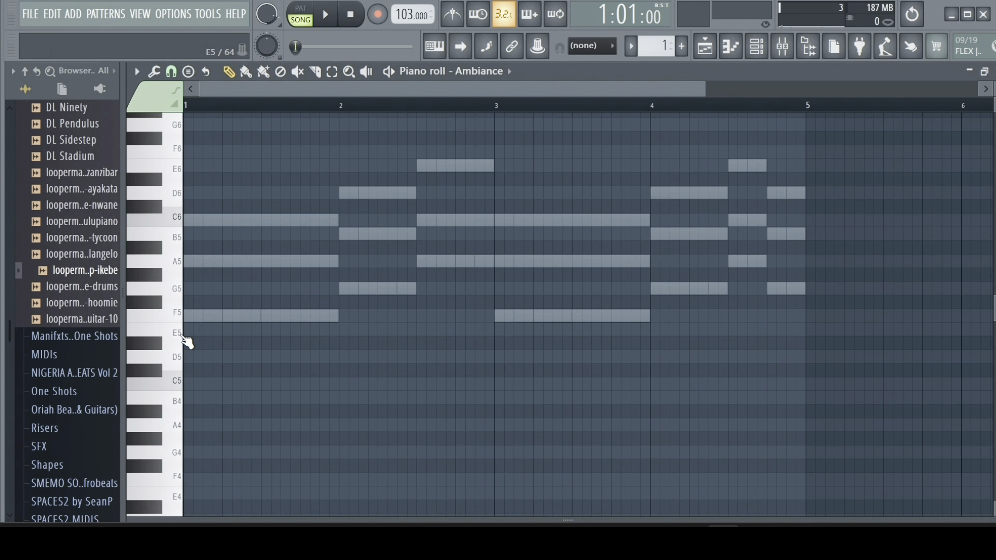
key(space)
key(space)
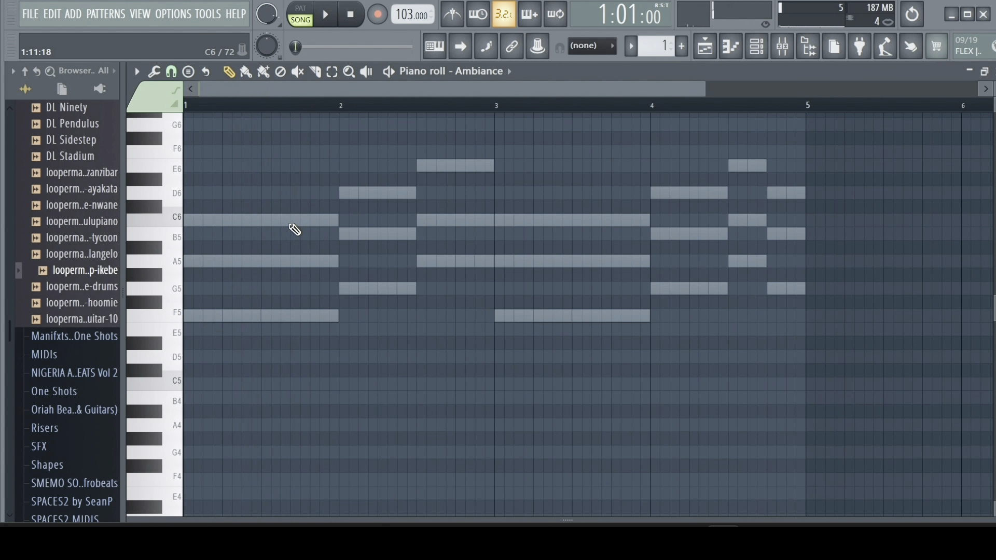
Place a note at step 13 of bar 1, move it from C6 to A5 and lengthen it to four steps, checking with playback.
key(space)
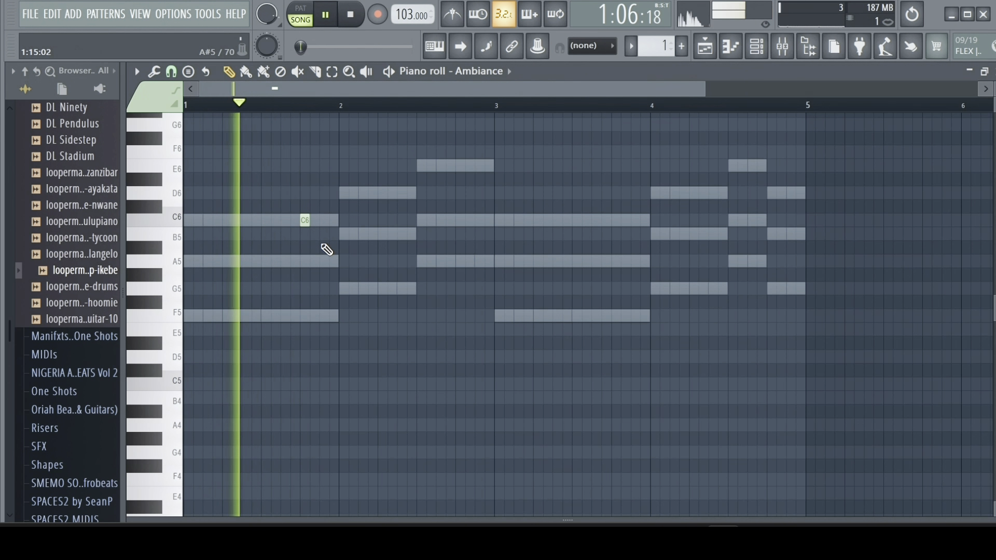
key(space)
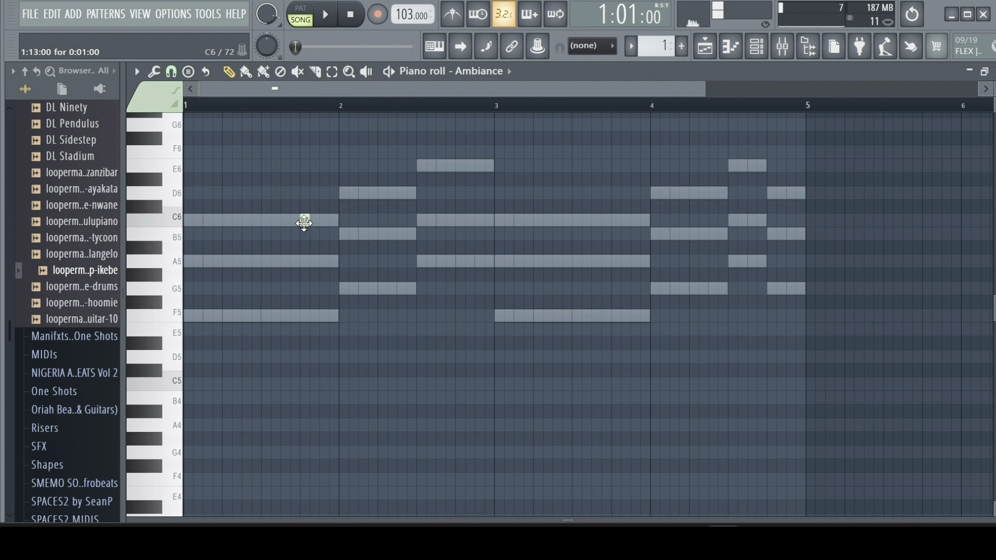
drag(304, 220, 303, 265)
key(space)
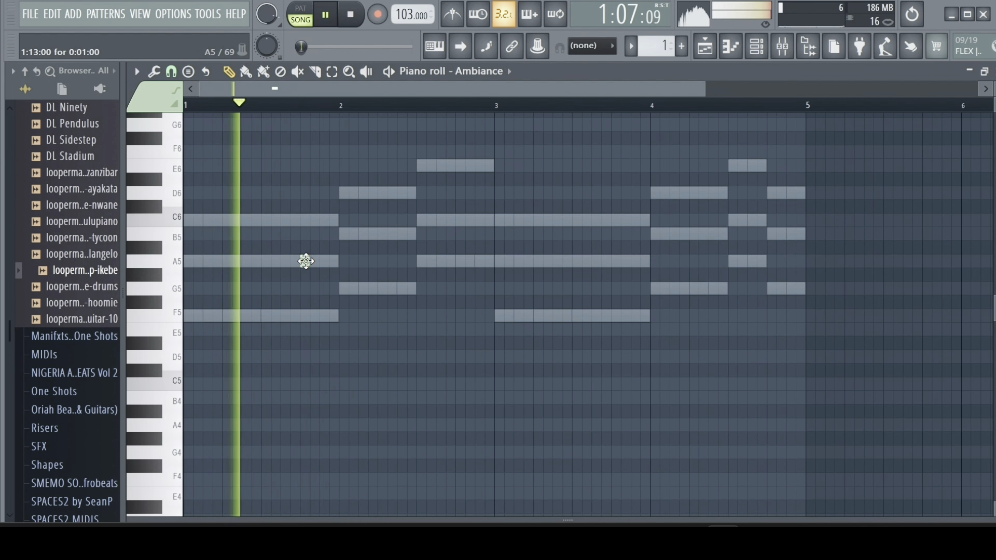
key(space)
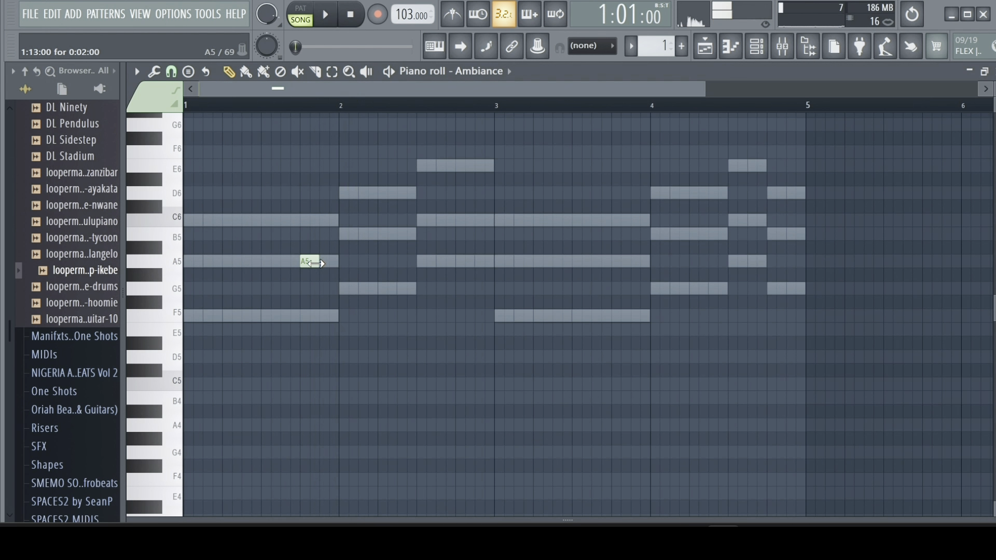
key(space)
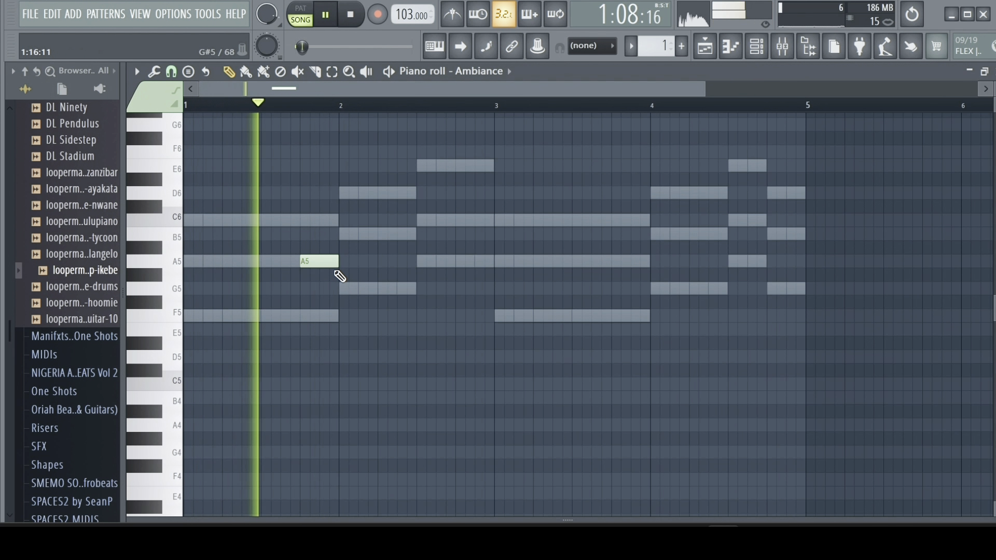
key(space)
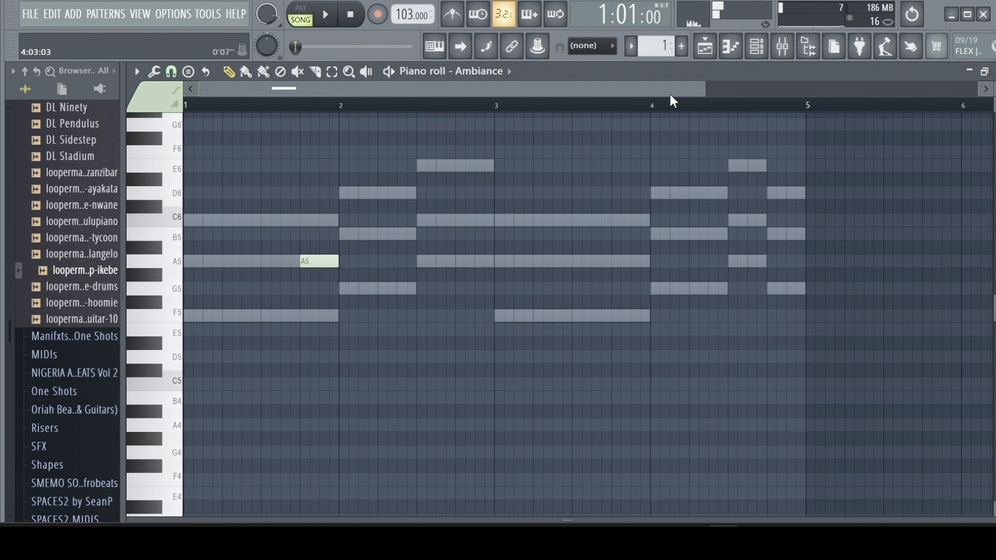
Check the Ambiance channel in the channel rack, return to its piano roll and play back the A5 note.
click(756, 46)
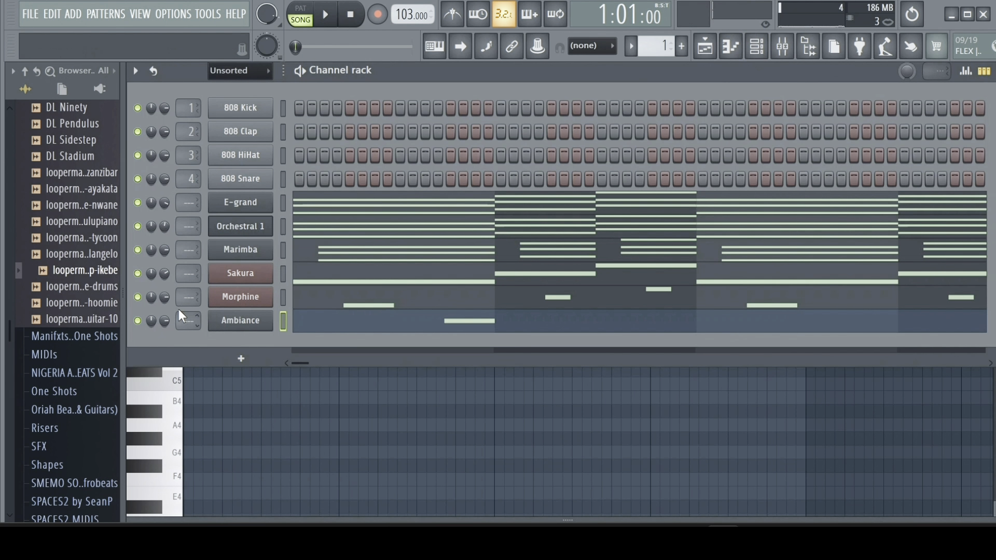
right_click(228, 325)
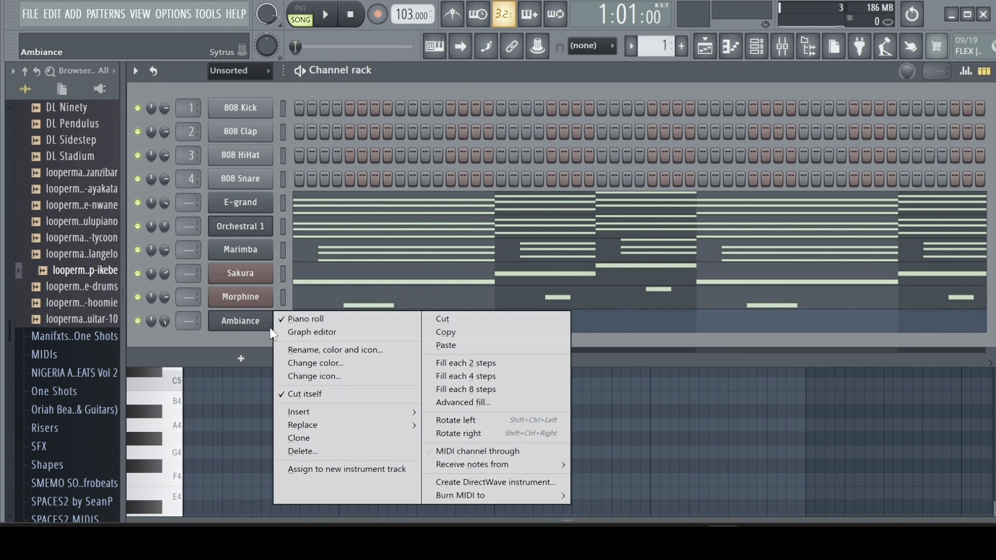
click(171, 387)
key(space)
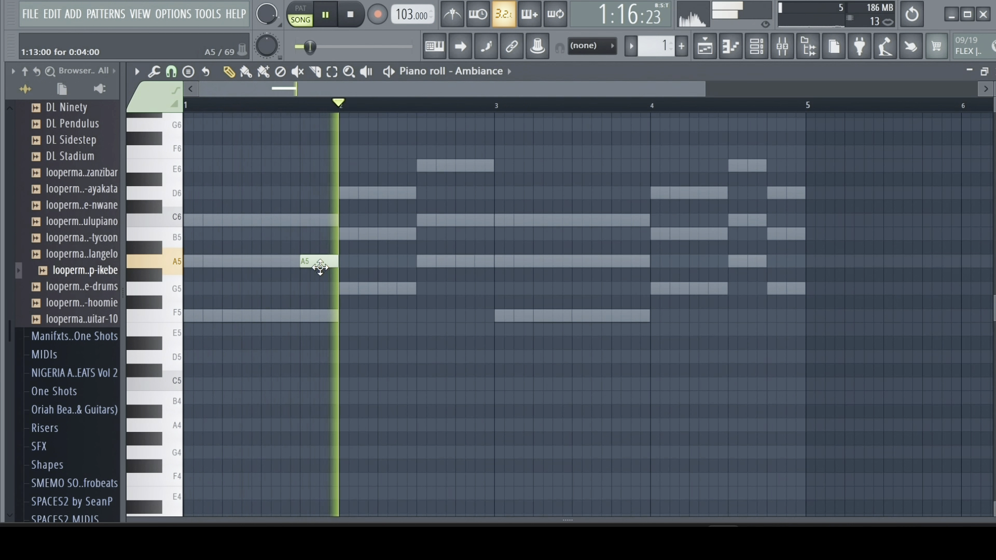
key(space)
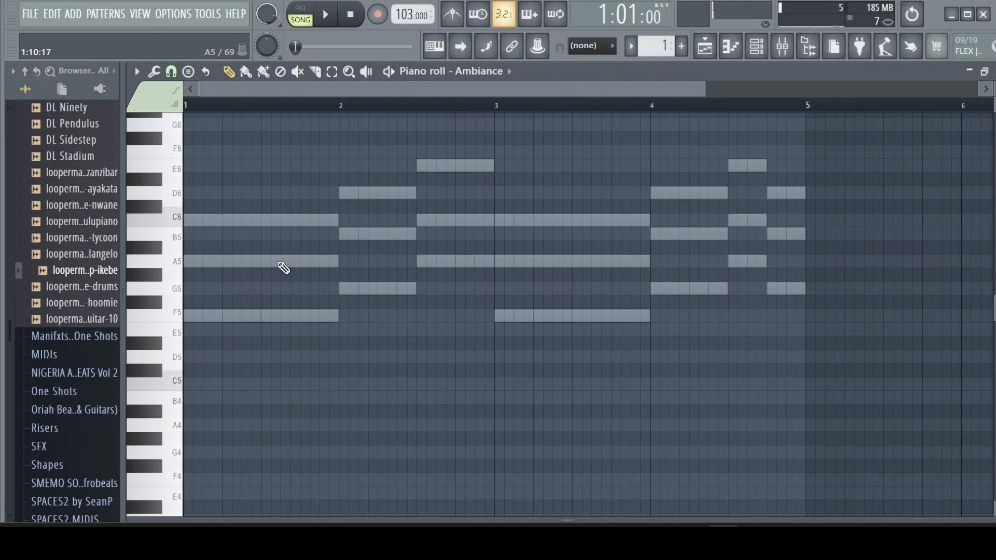
Redraw the A5 note at step 9 of bar 1, move it to step 13 and shorten it to three steps.
click(266, 265)
key(space)
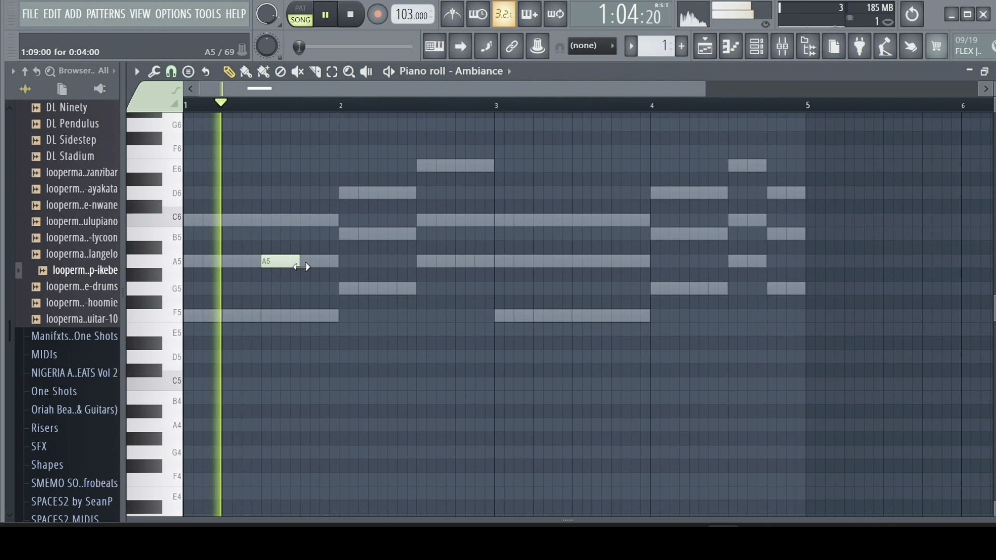
key(space)
drag(294, 265, 334, 266)
key(space)
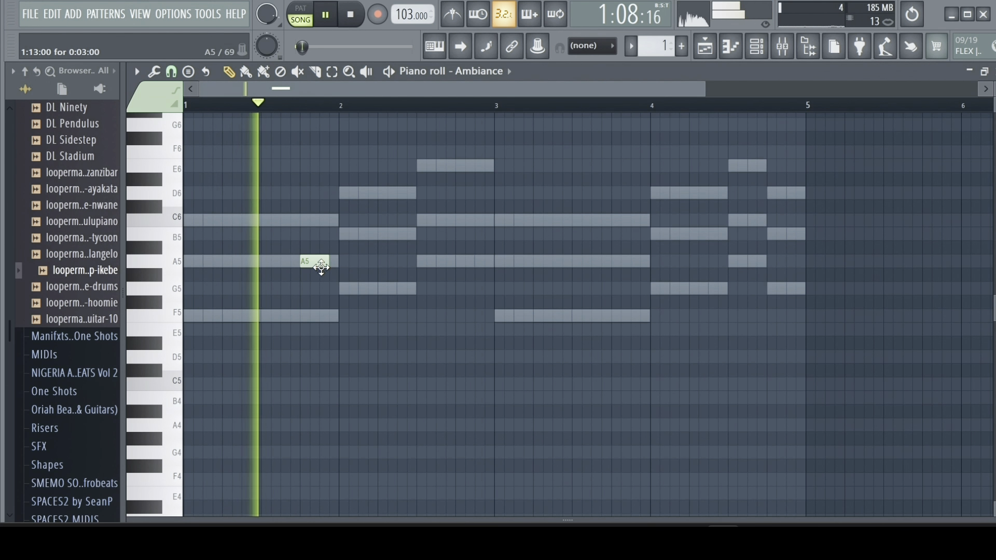
key(space)
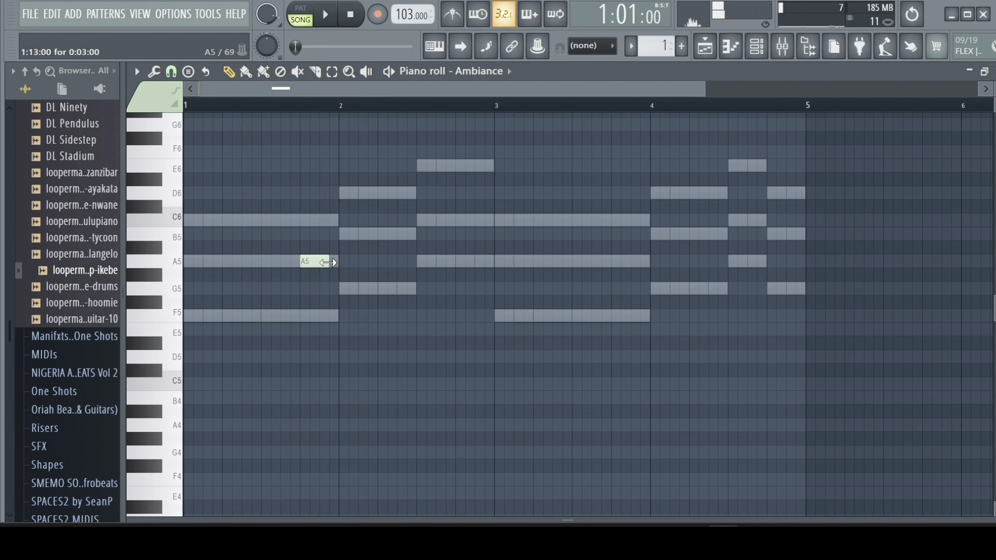
Start bar 1's A5 note at step 13 and lengthen the A5 notes in bars 1 and 3 to four steps during playback.
key(space)
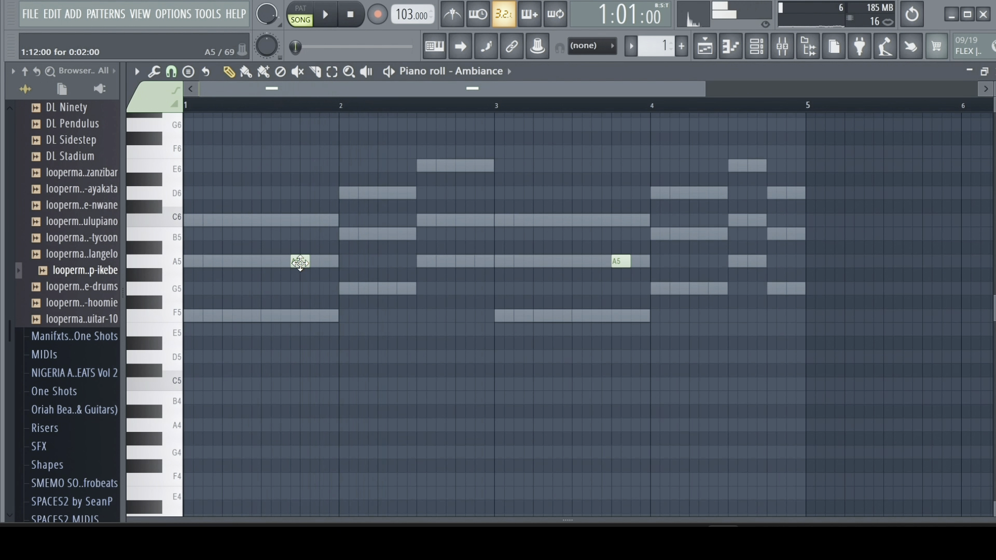
drag(307, 261, 323, 263)
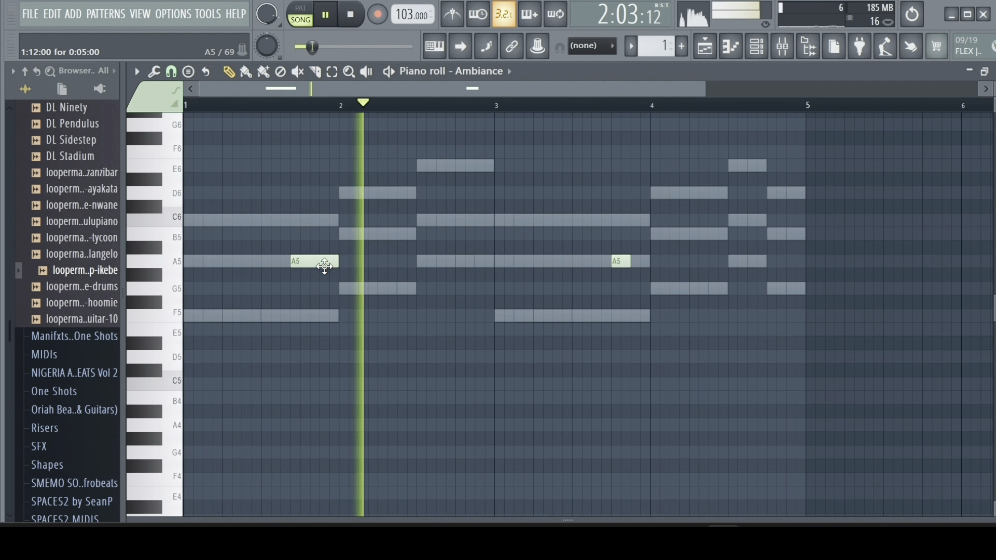
key(space)
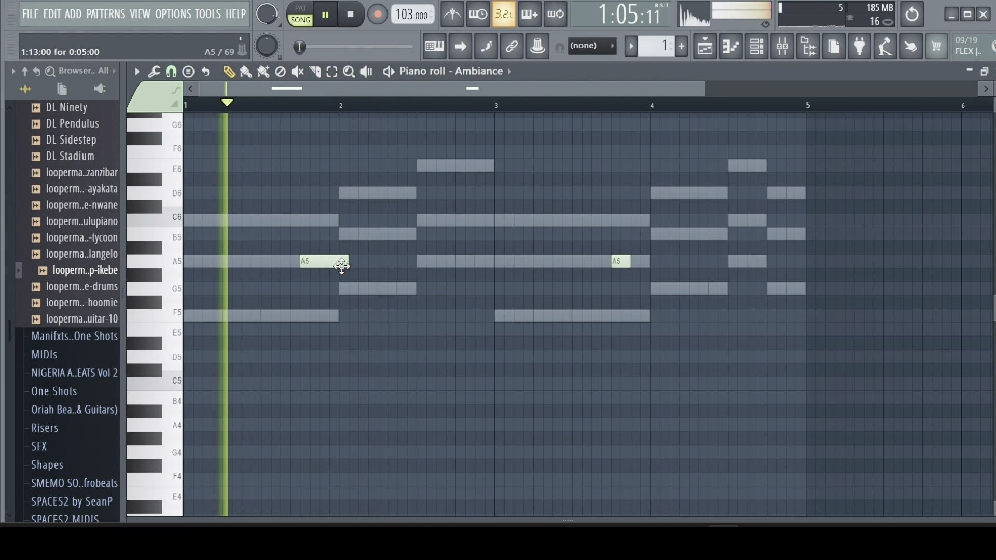
drag(345, 263, 339, 263)
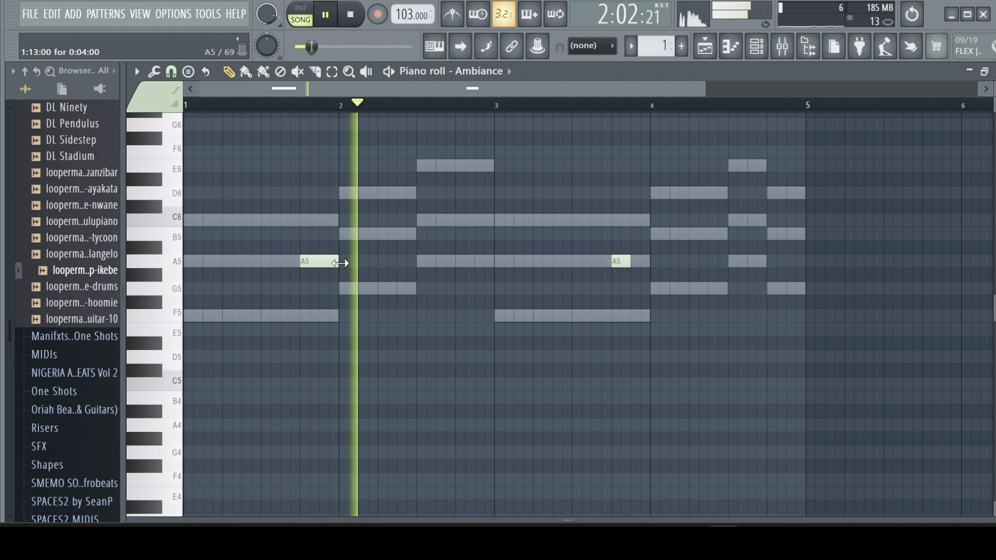
drag(626, 267, 648, 264)
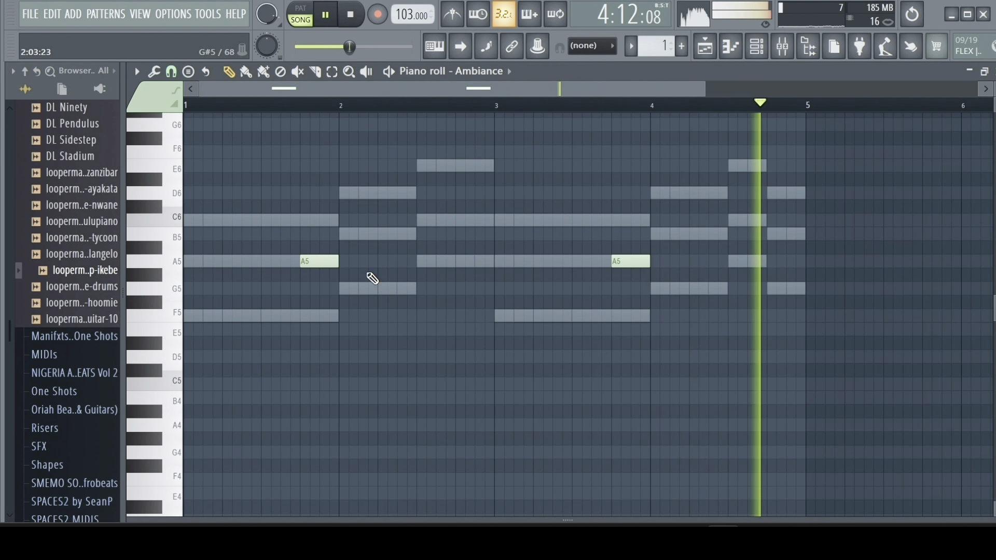
key(space)
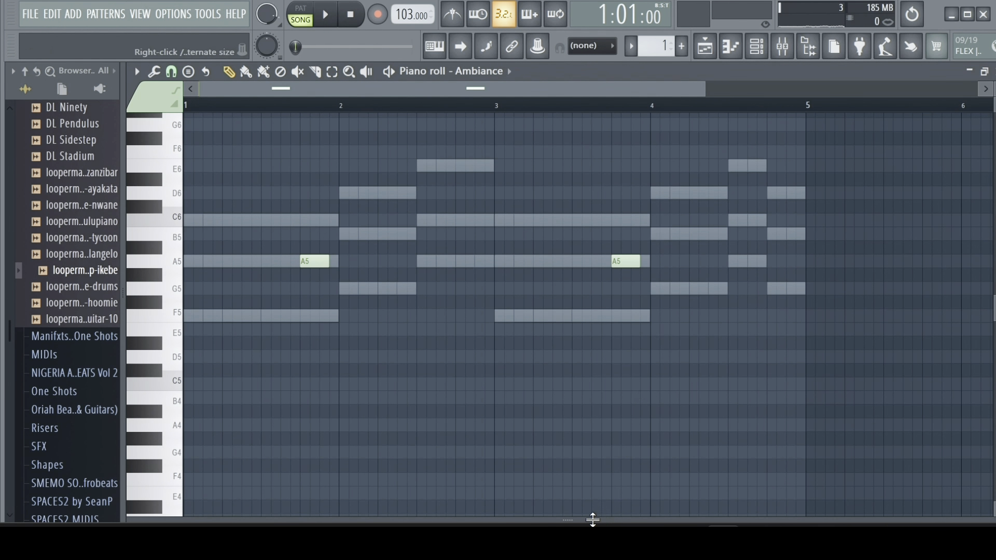
Examine the velocities of the two A5 notes, restore the note grid and return to the channel rack.
drag(592, 521, 660, 150)
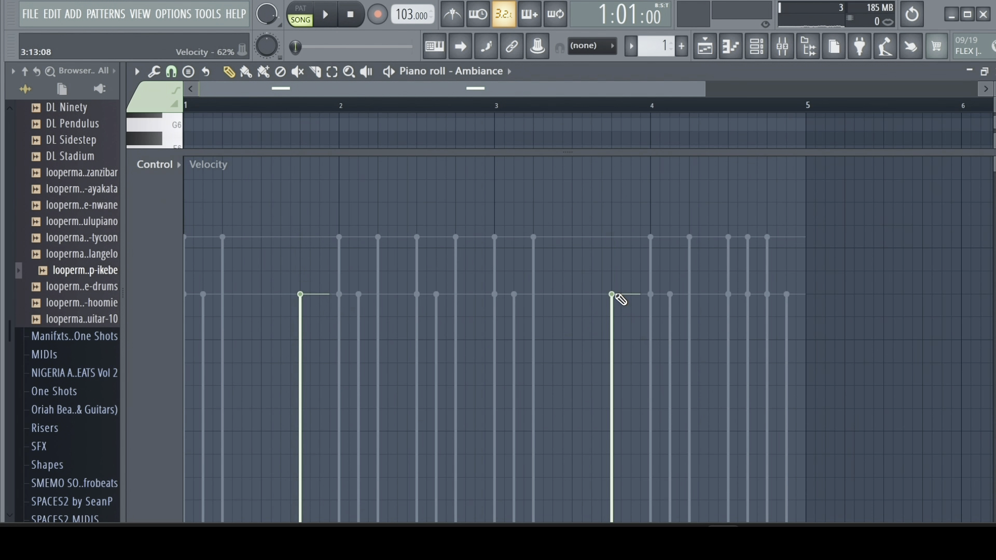
drag(616, 152, 567, 521)
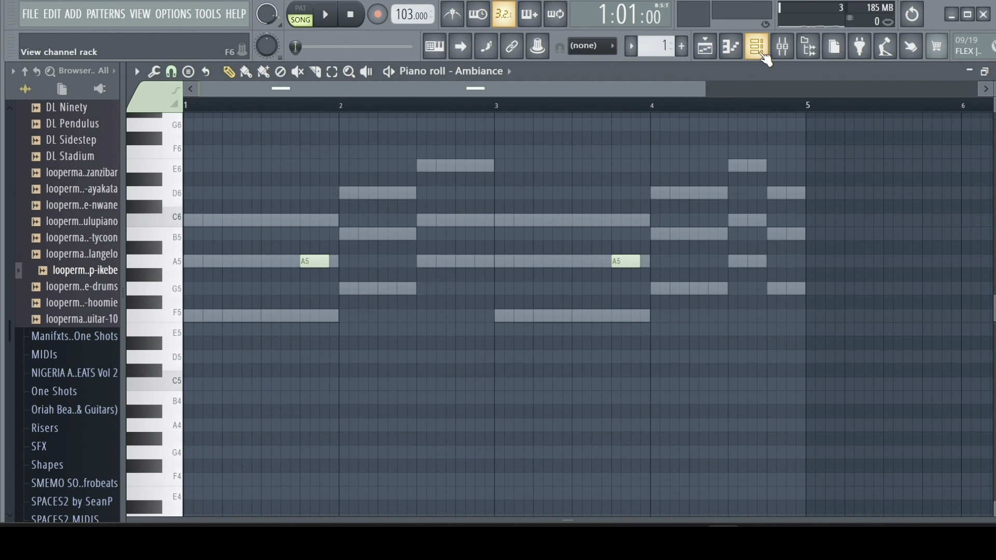
click(762, 55)
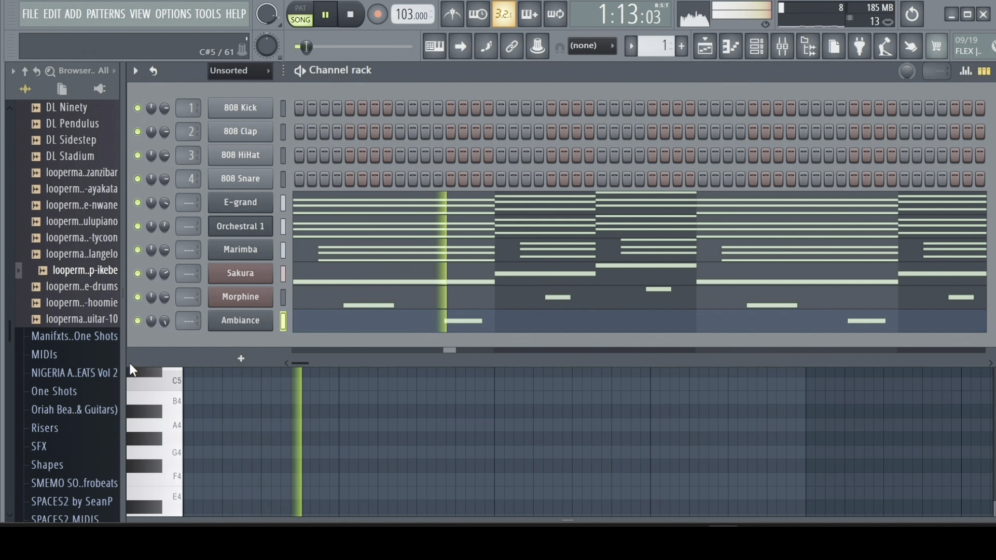
Set the Ambiance channel's volume to 79% and restart playback to check the balance.
drag(164, 321, 169, 320)
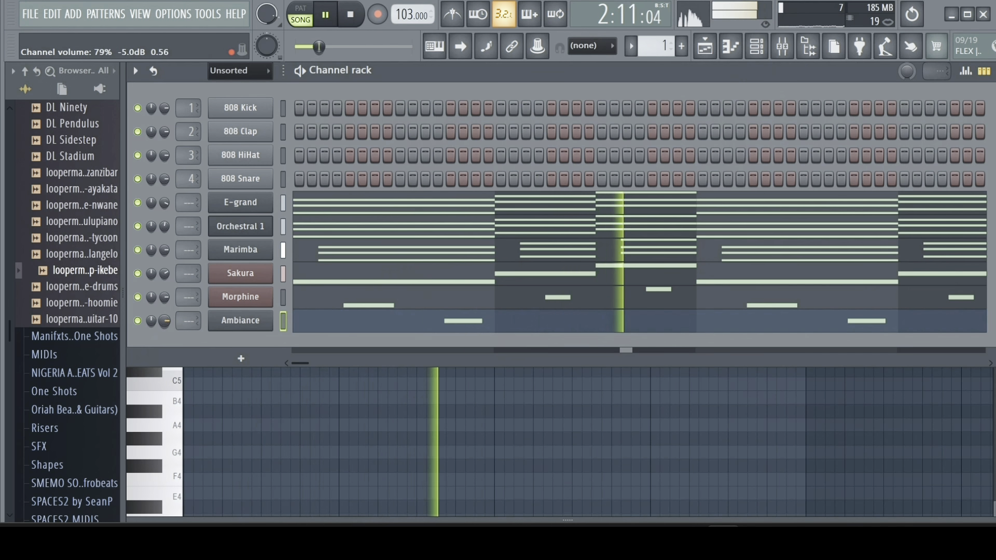
key(space)
key(space)
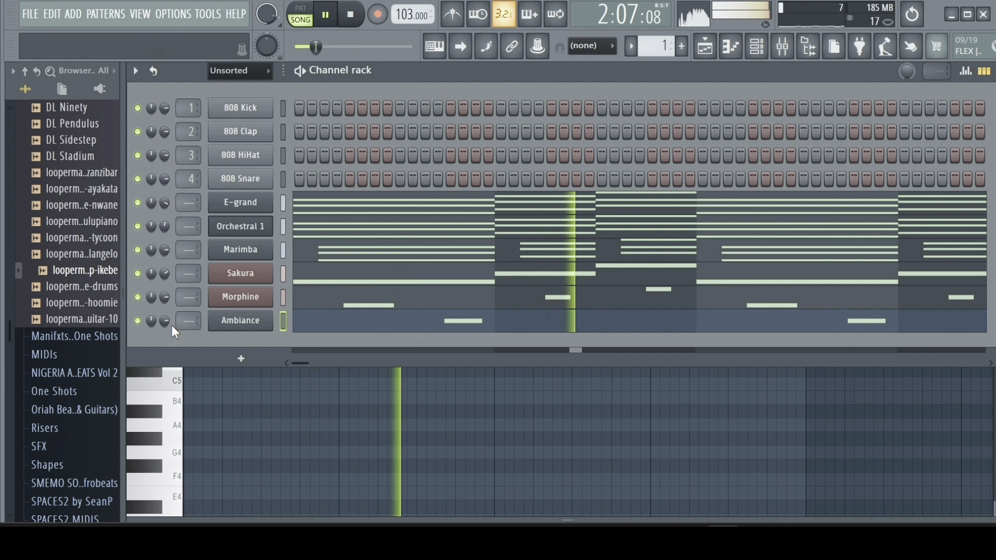
Lower the Ambiance channel's volume to about 73% and fine-tune it by ear during playback.
drag(164, 323, 163, 321)
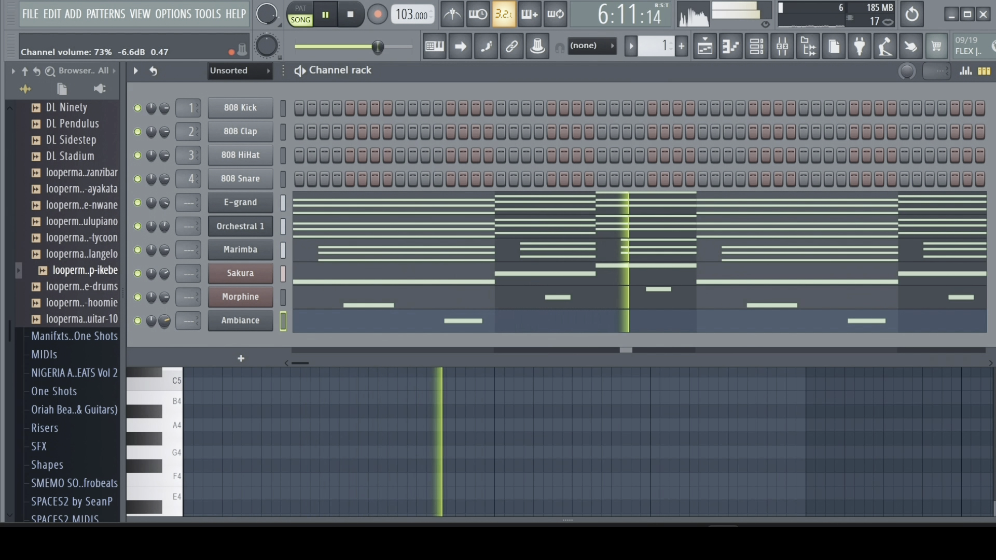
drag(163, 322, 166, 321)
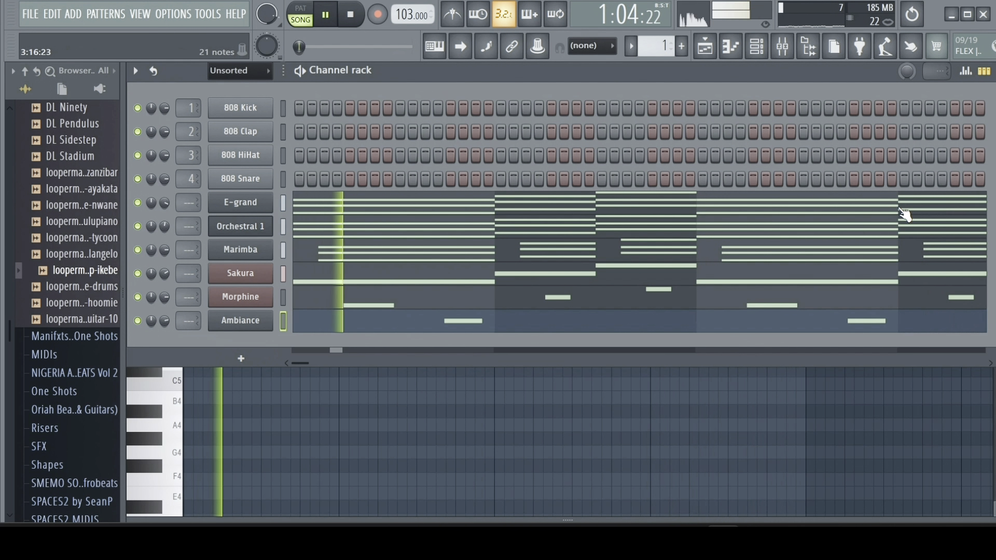
Check the playlist arrangement during playback, return to the channel rack and stop playback.
click(995, 71)
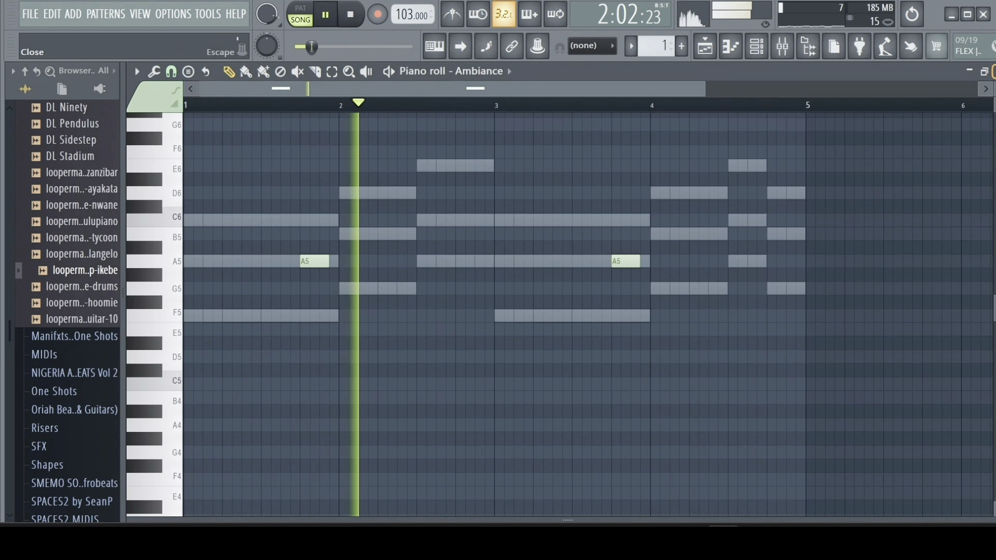
click(707, 55)
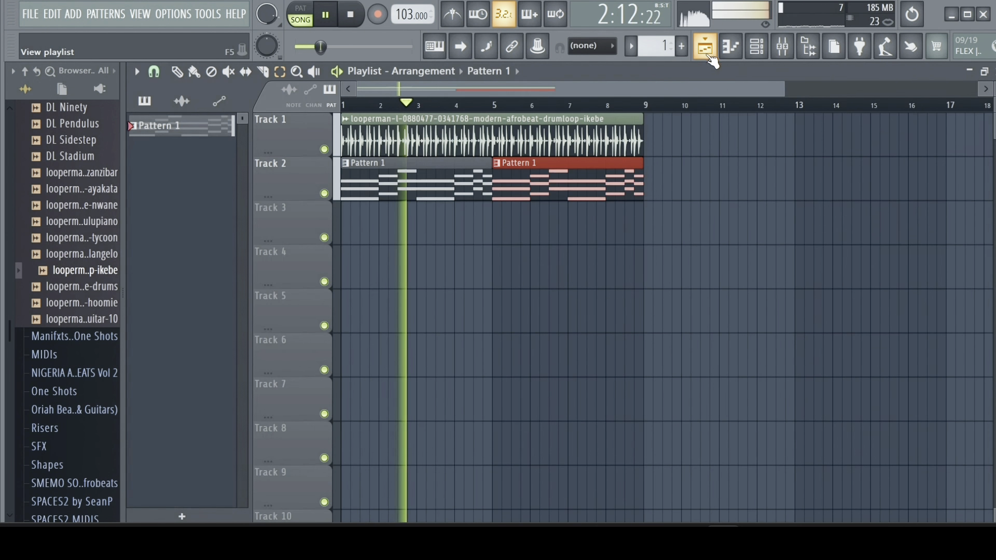
click(765, 53)
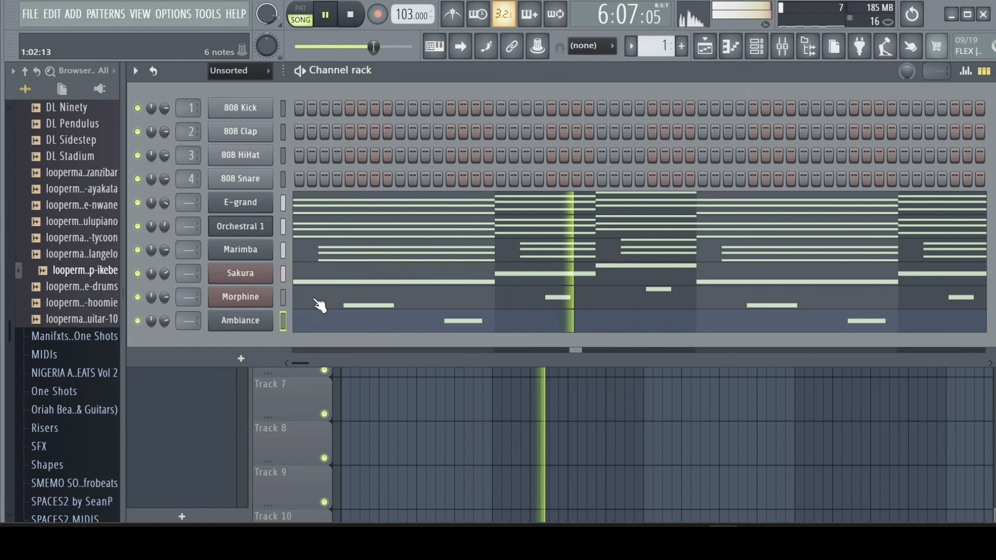
key(space)
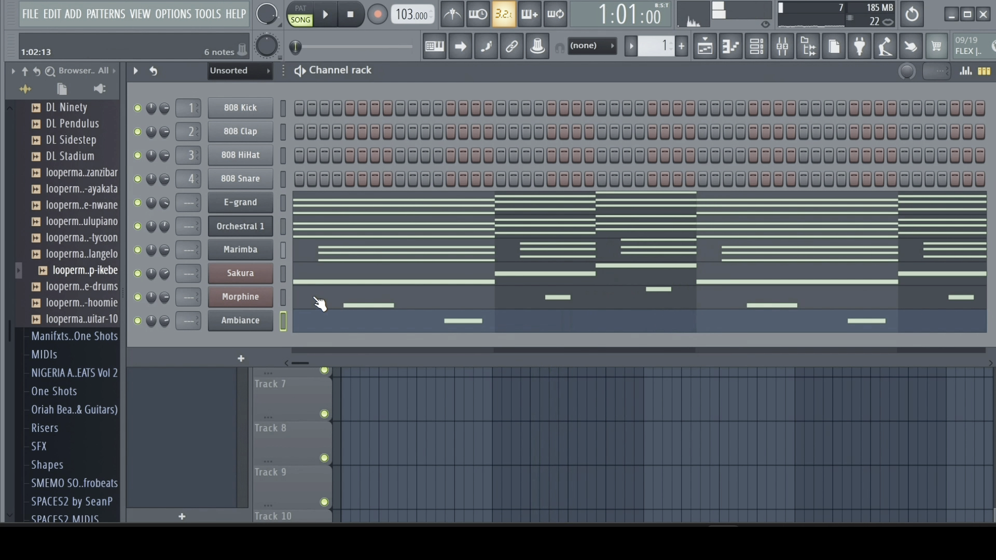